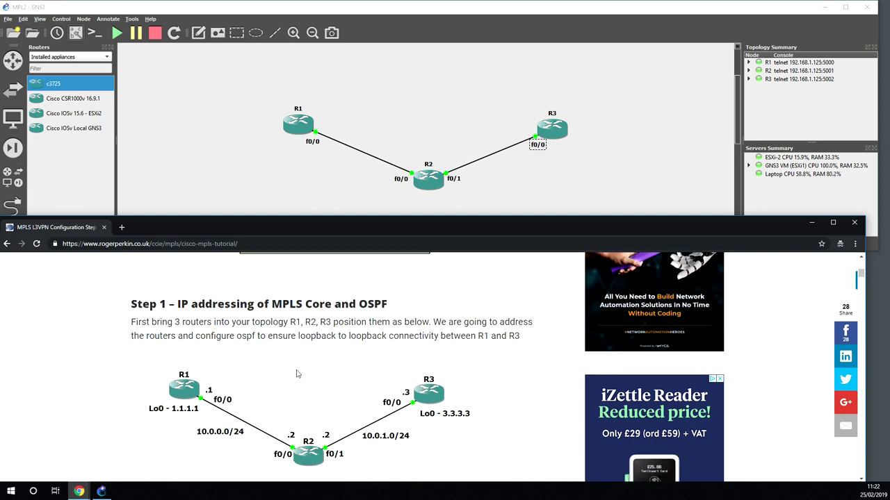
Open a console session to router R1 from the topology and bring up its R1# prompt.
{"action": "scroll", "coordinate": [296, 374], "scroll_direction": "down", "scroll_amount": 1}
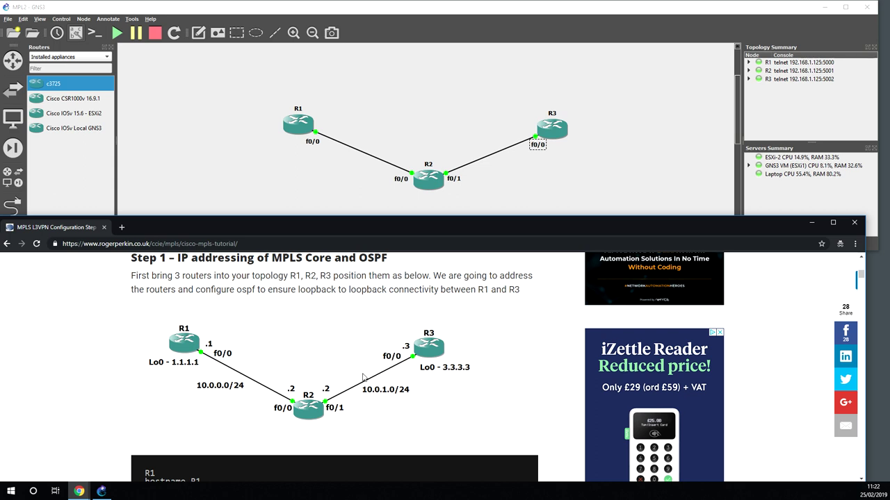
{"action": "scroll", "coordinate": [362, 378], "scroll_direction": "down", "scroll_amount": 3}
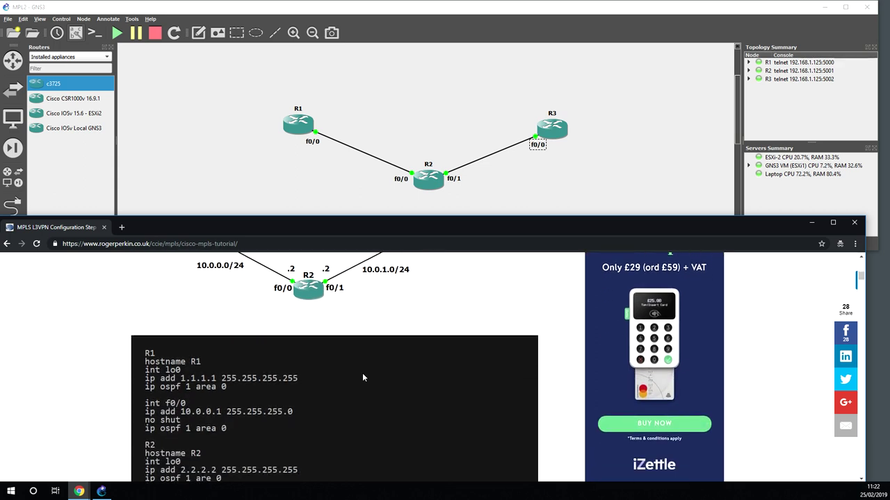
{"action": "scroll", "coordinate": [362, 377], "scroll_direction": "down", "scroll_amount": 1}
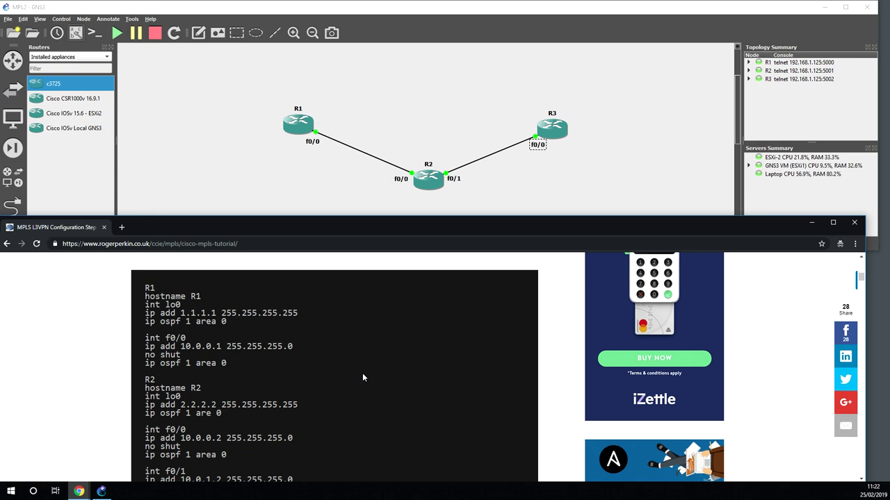
{"action": "left_click", "coordinate": [298, 124]}
{"action": "right_click", "coordinate": [300, 127]}
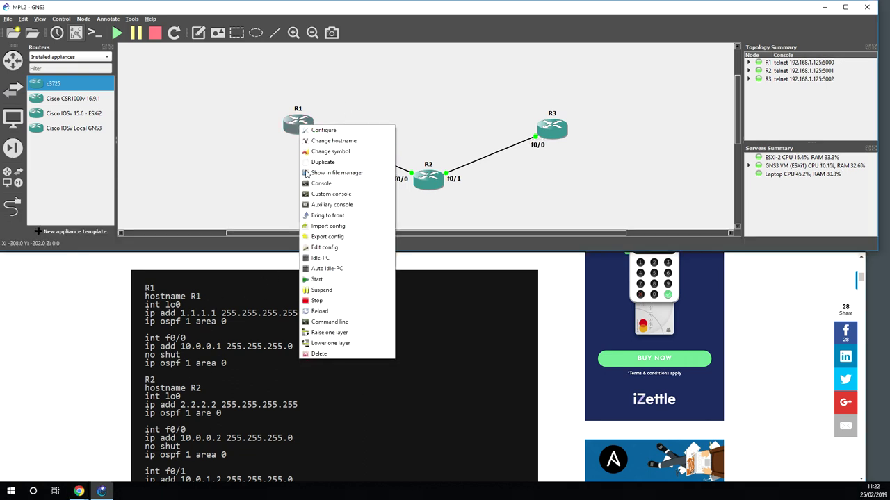
{"action": "left_click", "coordinate": [309, 183]}
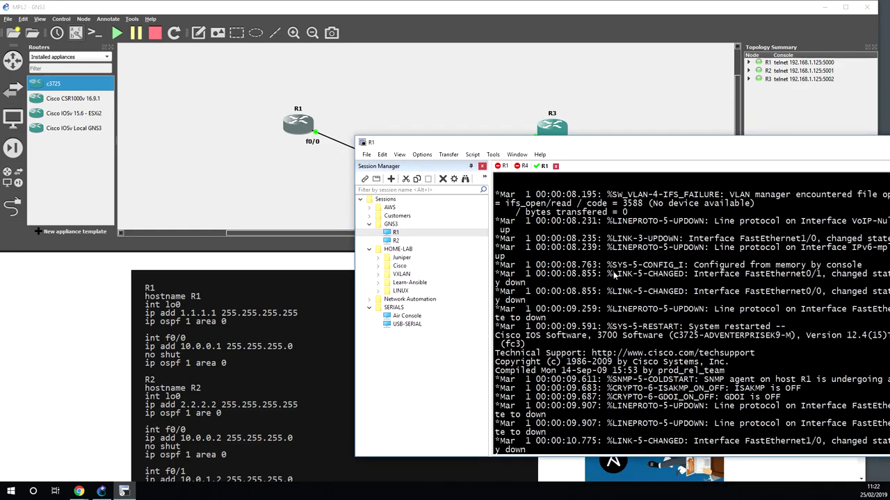
{"action": "key", "text": "Return"}
{"action": "key", "text": "Return"}
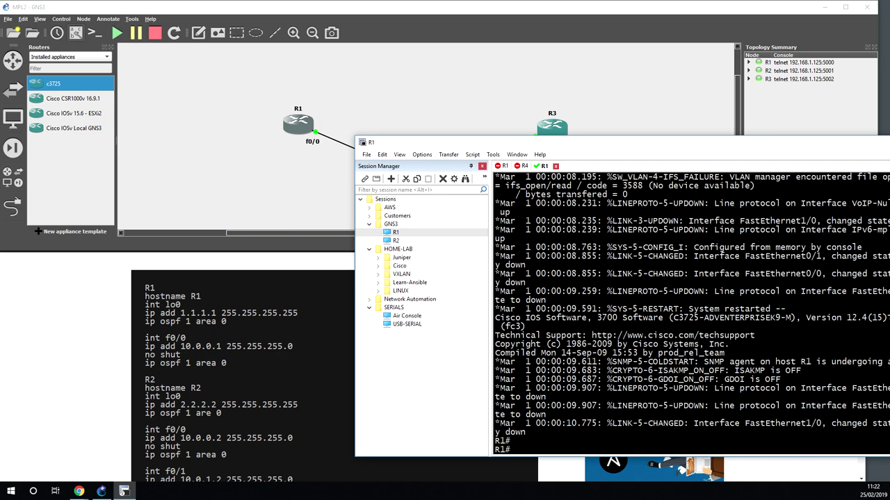
{"action": "key", "text": "Return"}
{"action": "key", "text": "Return"}
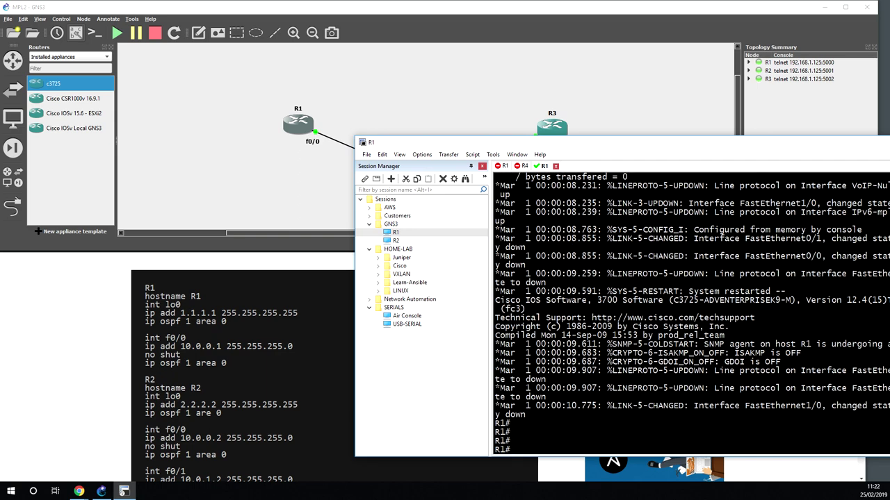
{"action": "key", "text": "Return"}
{"action": "key", "text": "Return"}
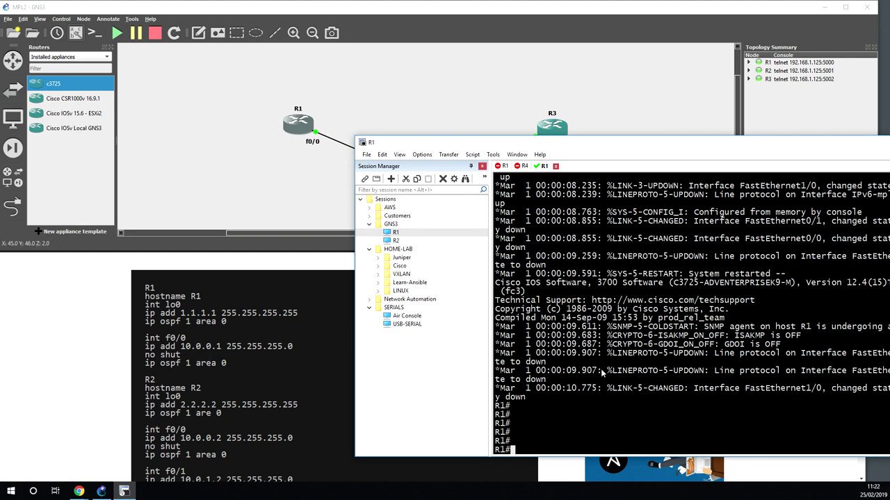
Copy the tutorial's R1 hostname and lo0 commands, from hostname R1 through ip ospf 1 area 0, and return to R1's console.
{"action": "left_click_drag", "start_coordinate": [228, 323], "coordinate": [142, 301]}
{"action": "right_click", "coordinate": [164, 306]}
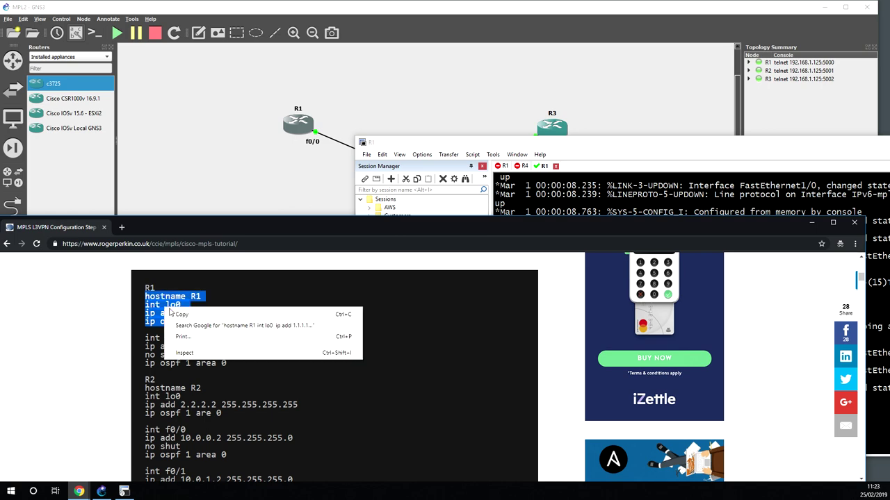
{"action": "left_click", "coordinate": [176, 312]}
{"action": "left_click", "coordinate": [577, 154]}
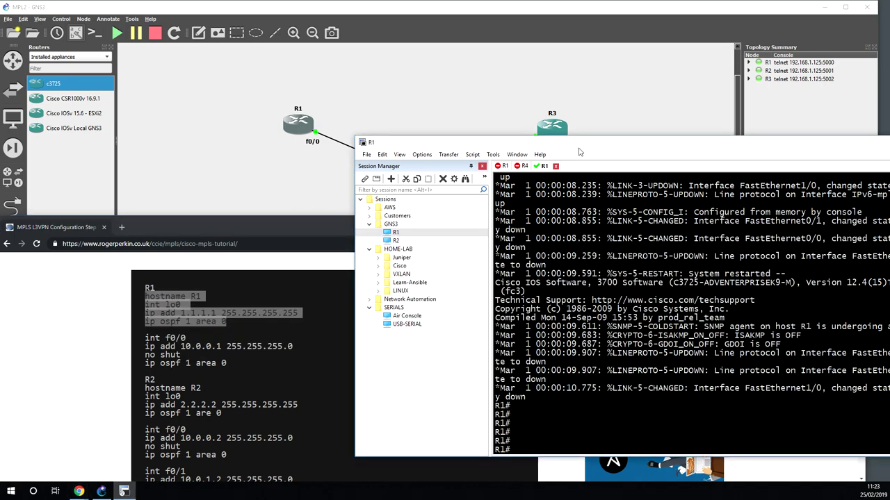
Enter configuration mode on R1 with conf t and paste hostname R1 plus lo0 address 1.1.1.1 255.255.255.255 in OSPF 1 area 0.
{"action": "right_click", "coordinate": [627, 342]}
{"action": "key", "text": "Escape"}
{"action": "type", "text": "conf t"}
{"action": "key", "text": "Return"}
{"action": "right_click", "coordinate": [610, 353]}
{"action": "left_click", "coordinate": [638, 235]}
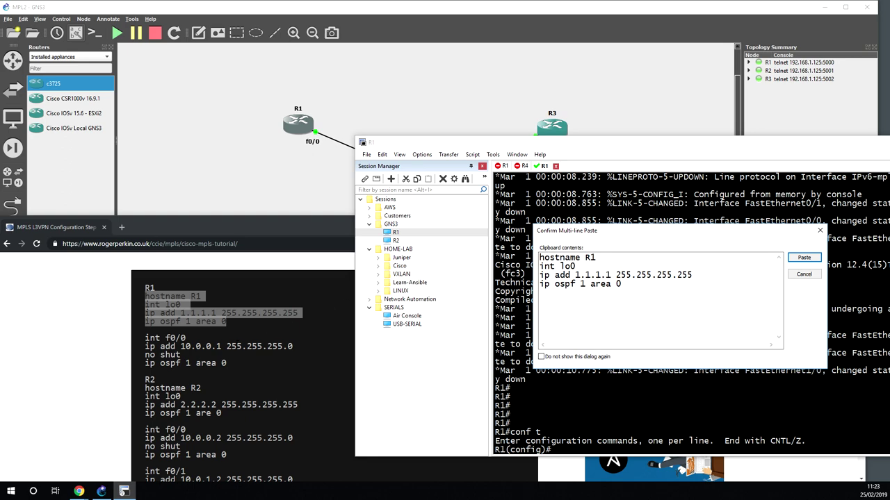
{"action": "left_click", "coordinate": [179, 360]}
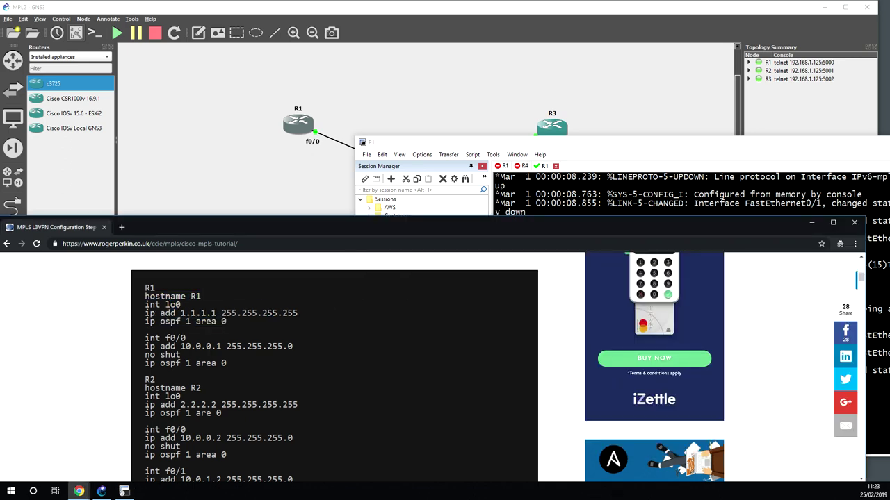
{"action": "left_click", "coordinate": [602, 210]}
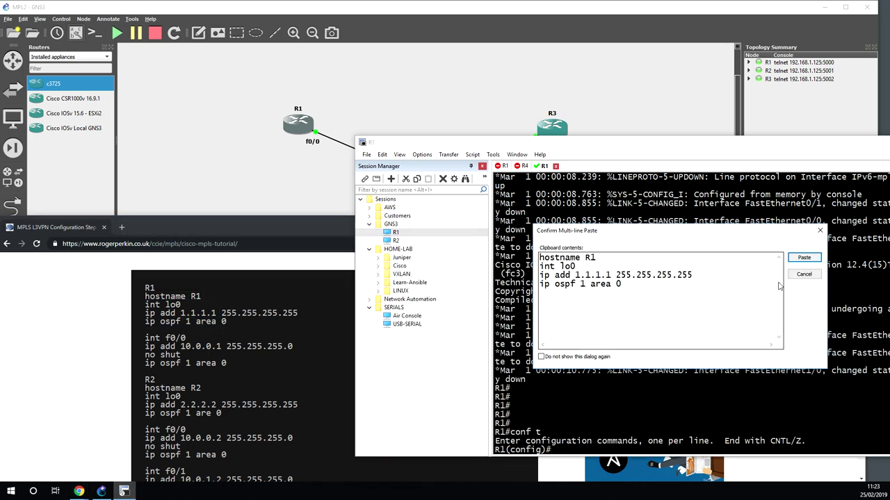
{"action": "left_click", "coordinate": [805, 259]}
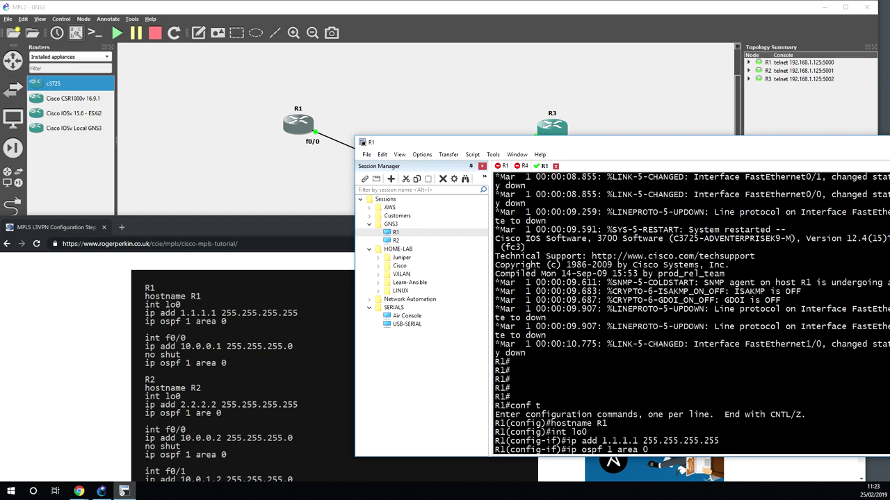
Copy the tutorial's R1 int f0/0 command block and return to R1's console.
{"action": "left_click", "coordinate": [195, 380]}
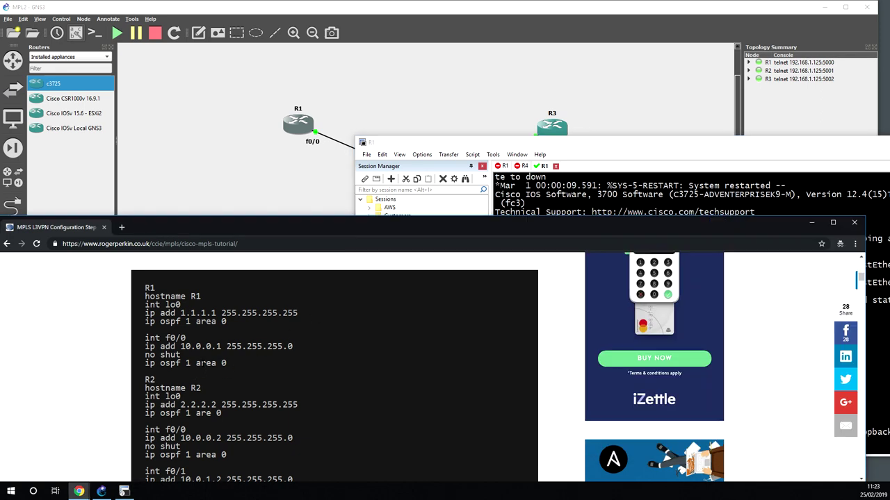
{"action": "left_click_drag", "start_coordinate": [226, 364], "coordinate": [145, 337]}
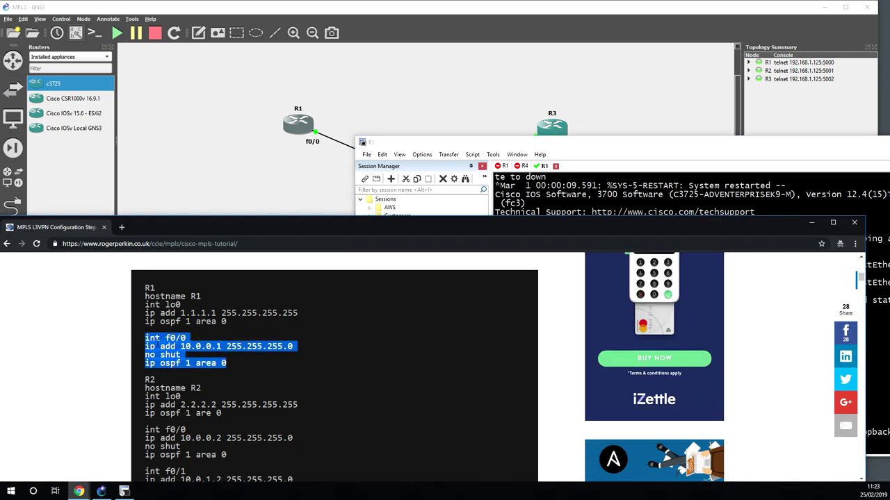
{"action": "right_click", "coordinate": [161, 345]}
{"action": "left_click", "coordinate": [175, 353]}
{"action": "left_click", "coordinate": [624, 200]}
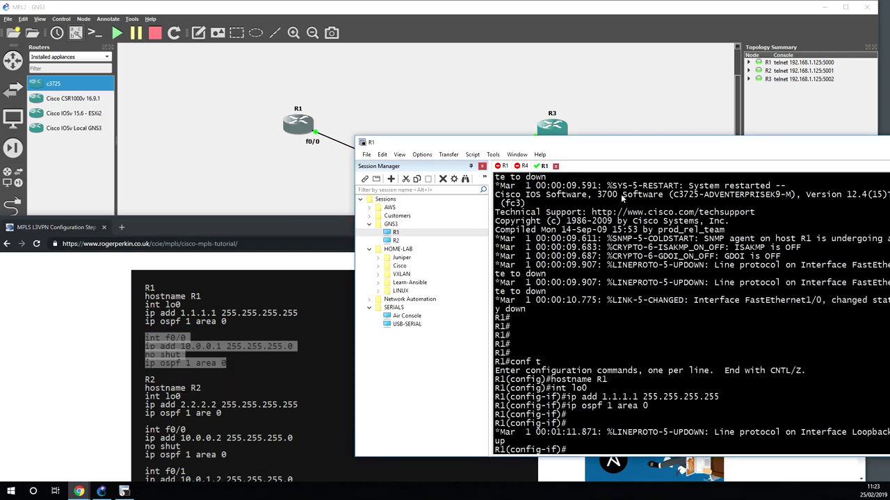
Exit lo0 configuration on R1, paste f0/0 with 10.0.0.1 255.255.255.0, no shut and ip ospf 1 area 0, and end configuration mode.
{"action": "type", "text": "exit"}
{"action": "key", "text": "Return"}
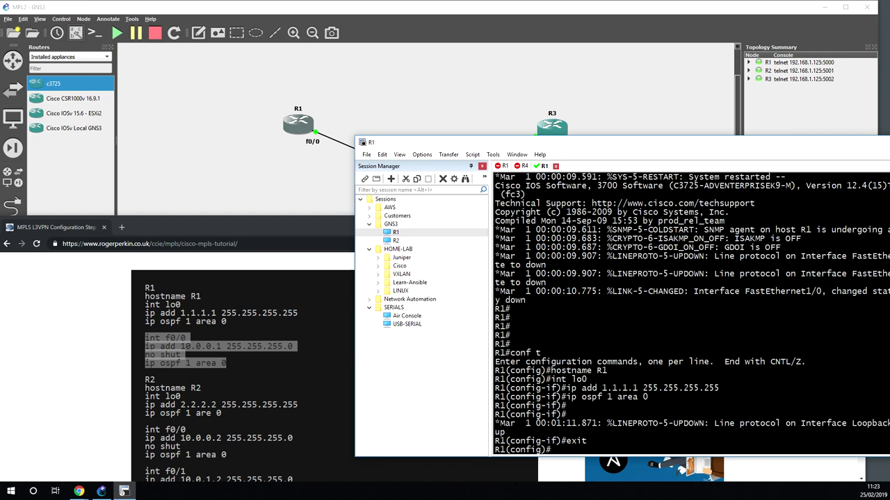
{"action": "right_click", "coordinate": [607, 303]}
{"action": "left_click", "coordinate": [624, 316]}
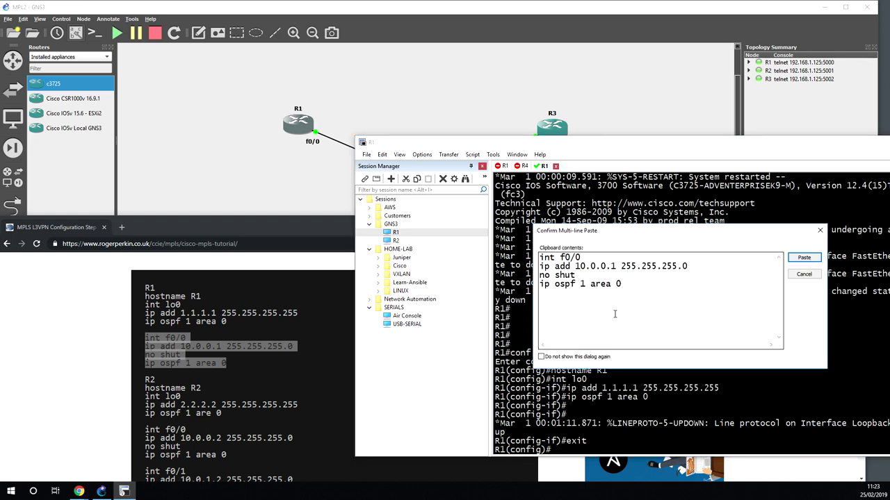
{"action": "left_click", "coordinate": [804, 260]}
{"action": "key", "text": "Return"}
{"action": "type", "text": "end"}
{"action": "key", "text": "Return"}
{"action": "key", "text": "Return"}
{"action": "key", "text": "Return"}
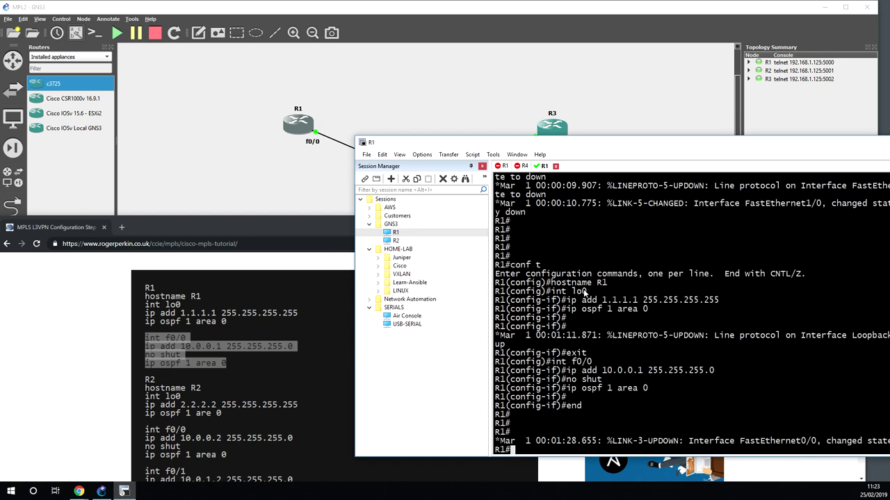
Copy the tutorial's full R2 configuration, from hostname R2 through the f0/1 ip ospf 1 area 0 line.
{"action": "left_click", "coordinate": [297, 360]}
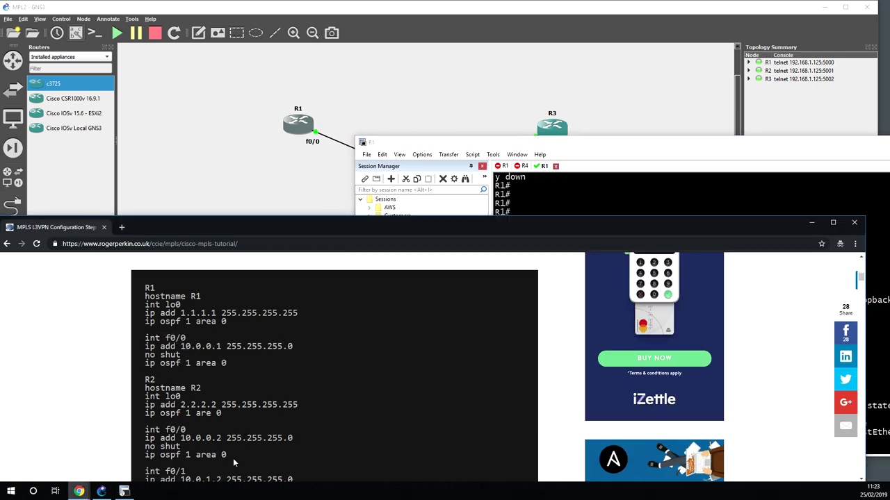
{"action": "scroll", "coordinate": [334, 368], "scroll_direction": "down", "scroll_amount": 1}
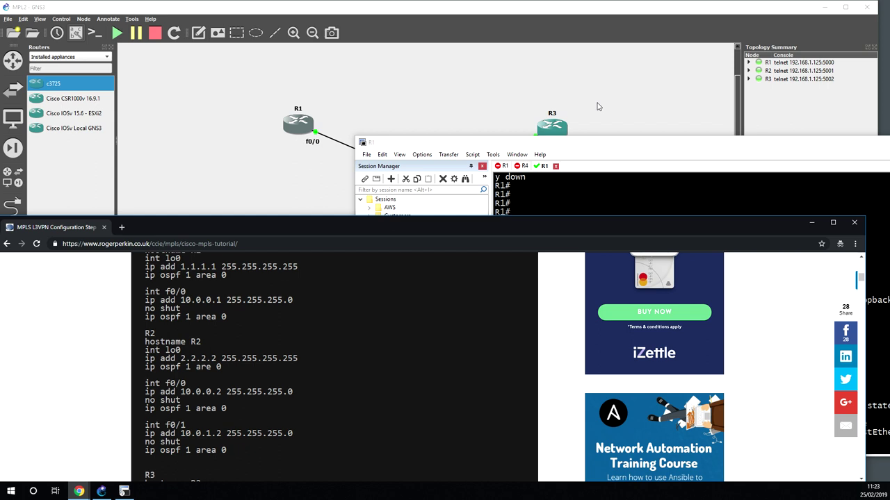
{"action": "left_click", "coordinate": [527, 75]}
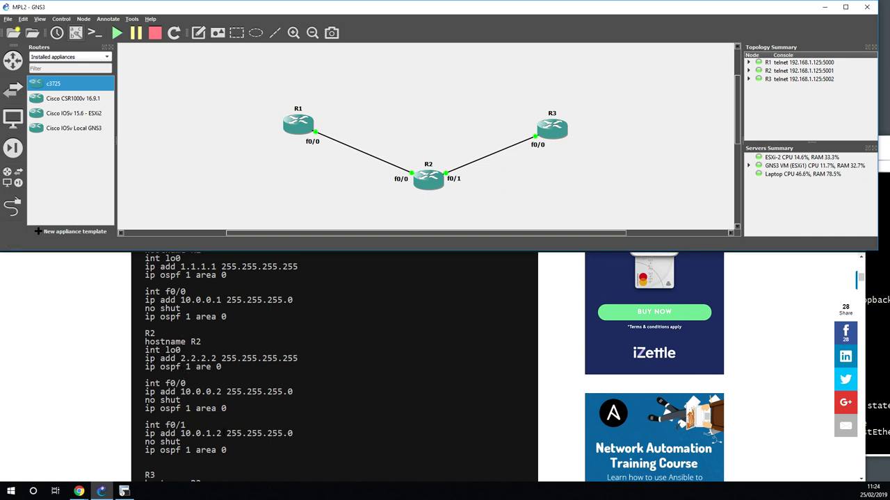
{"action": "left_click_drag", "start_coordinate": [230, 453], "coordinate": [144, 342]}
{"action": "right_click", "coordinate": [171, 353]}
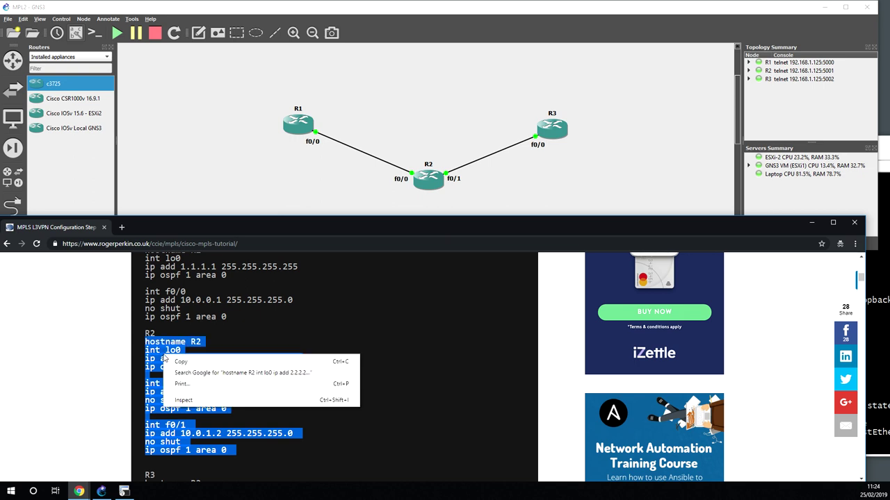
{"action": "left_click", "coordinate": [176, 362]}
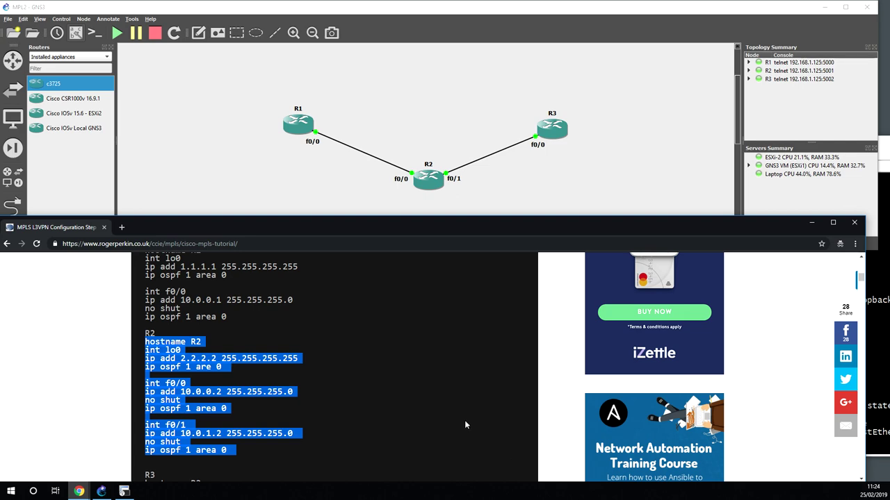
Open a console session to router R2 from the topology and bring up its R2# prompt.
{"action": "left_click", "coordinate": [124, 492]}
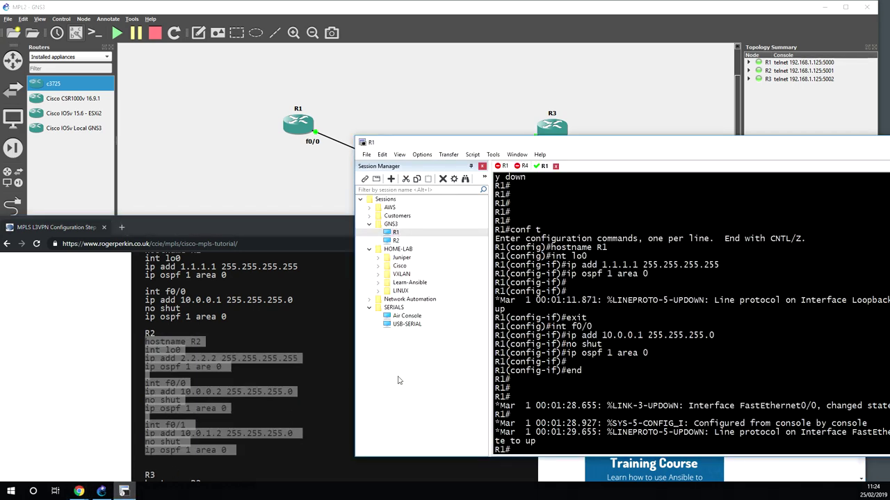
{"action": "left_click", "coordinate": [517, 104]}
{"action": "right_click", "coordinate": [431, 181]}
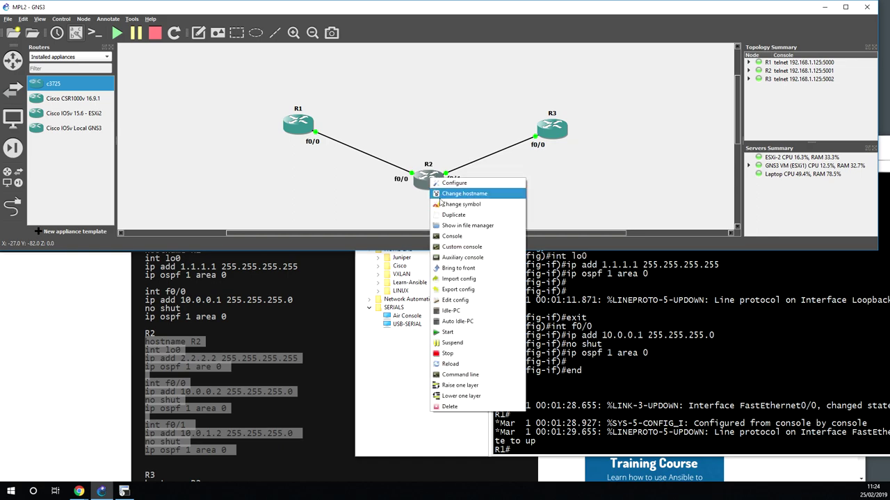
{"action": "left_click", "coordinate": [446, 240]}
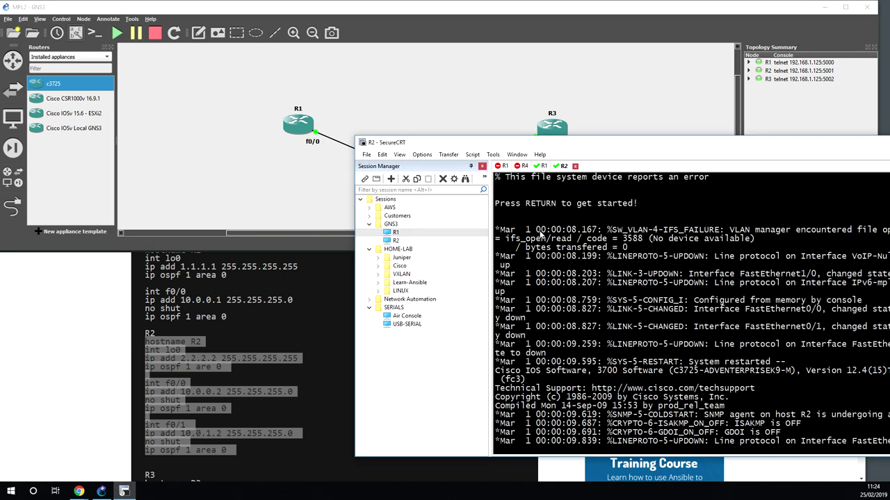
{"action": "key", "text": "Return"}
{"action": "key", "text": "Return"}
{"action": "key", "text": "Return"}
{"action": "key", "text": "Return"}
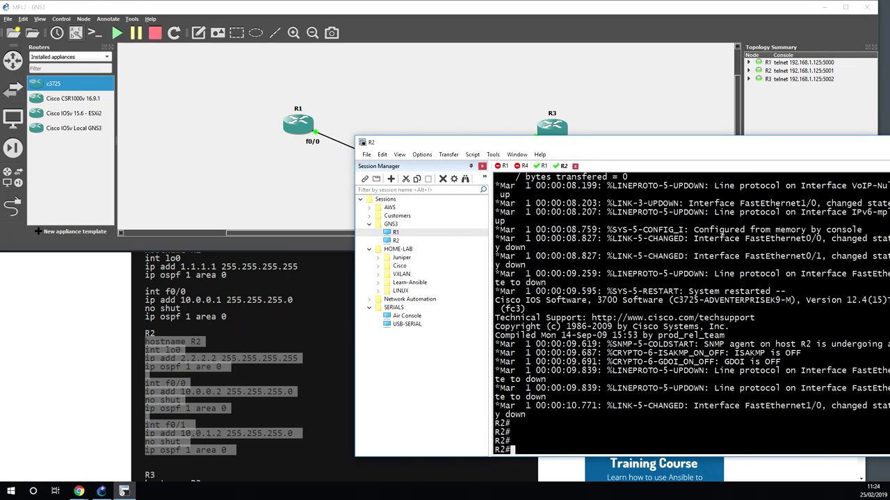
Enter configuration mode on R2 and paste hostname R2, lo0 2.2.2.2/32, f0/0 10.0.0.2/24 and f0/1 10.0.1.2/24 with OSPF 1 area 0.
{"action": "type", "text": "conf t"}
{"action": "key", "text": "Return"}
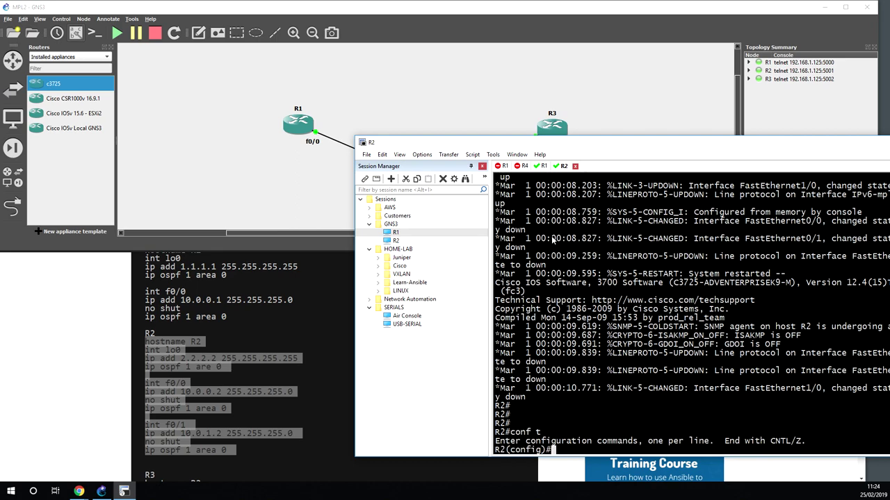
{"action": "right_click", "coordinate": [587, 282]}
{"action": "left_click", "coordinate": [601, 294]}
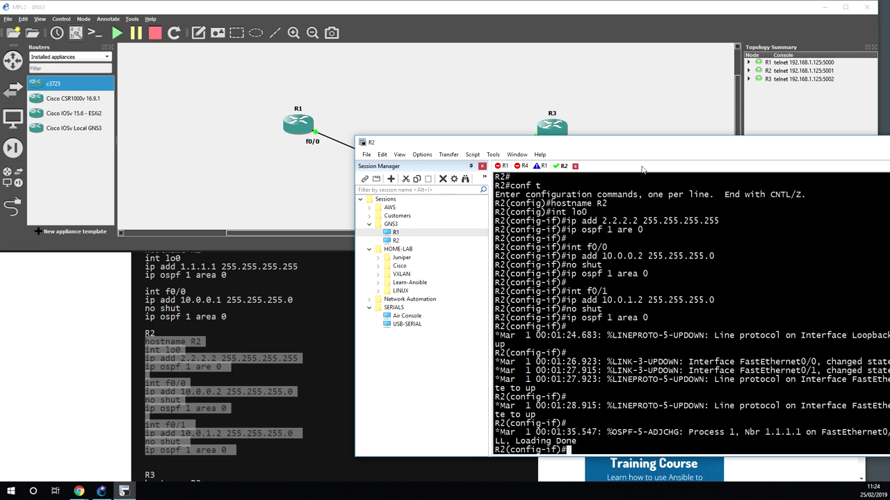
Examine the OSPF adjacency message in R2's console, moving the terminal window to read it and clear of the topology again.
{"action": "left_click_drag", "start_coordinate": [644, 142], "coordinate": [473, 129]}
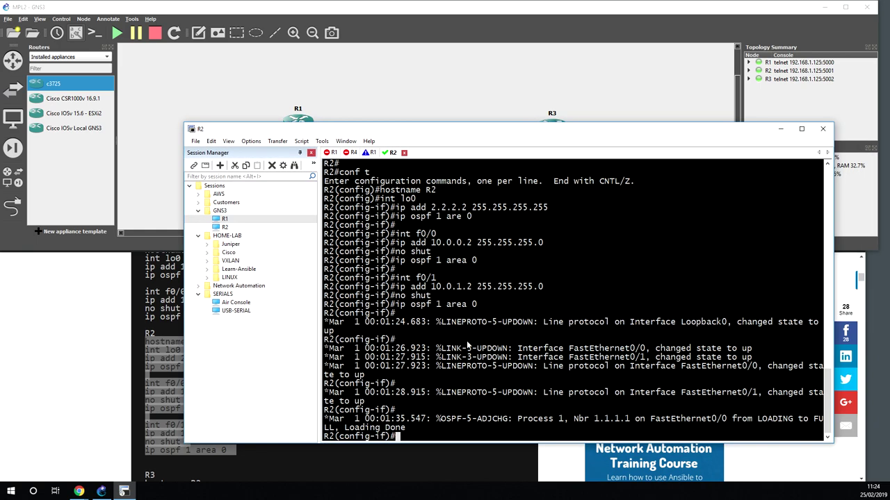
{"action": "left_click_drag", "start_coordinate": [442, 419], "coordinate": [515, 422]}
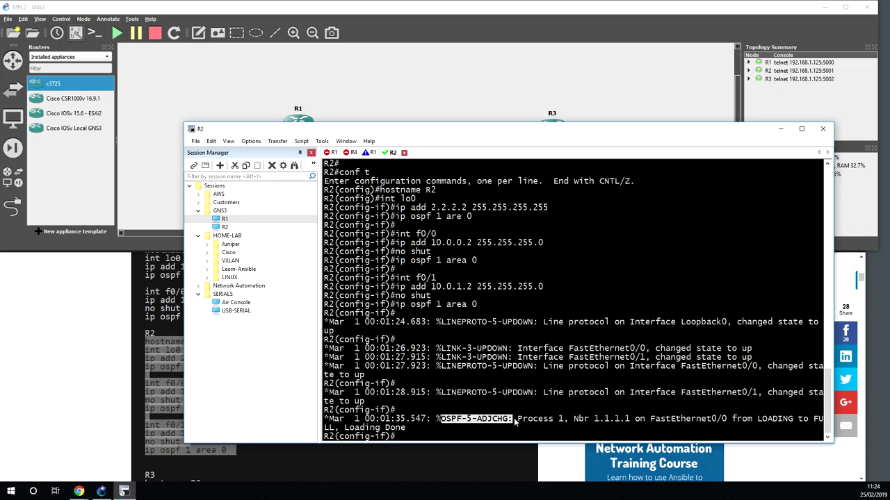
{"action": "left_click_drag", "start_coordinate": [479, 134], "coordinate": [782, 161]}
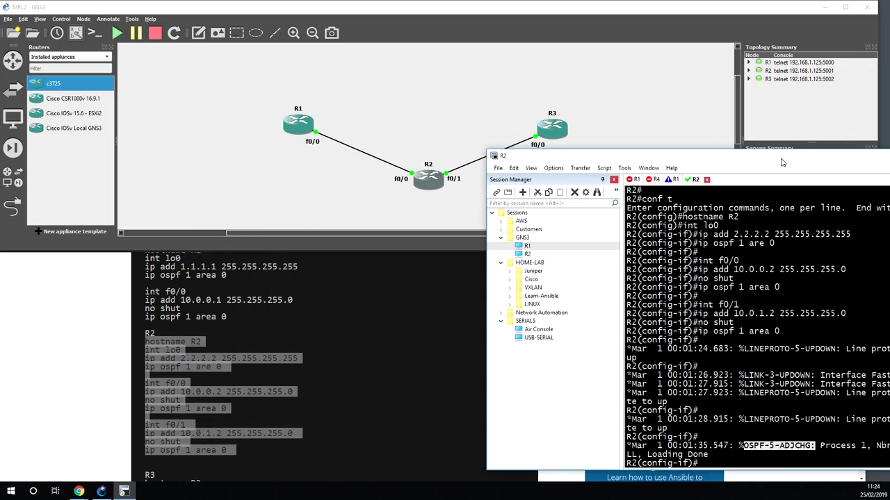
Copy the tutorial's full R3 configuration, from hostname R3 through the f0/0 ip ospf 1 area 0 line.
{"action": "left_click", "coordinate": [369, 350]}
{"action": "scroll", "coordinate": [340, 359], "scroll_direction": "down", "scroll_amount": 2}
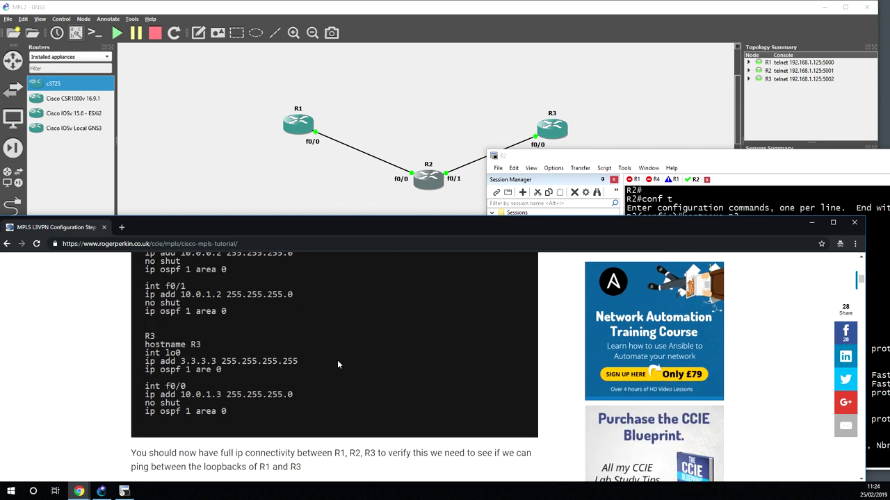
{"action": "left_click_drag", "start_coordinate": [265, 413], "coordinate": [141, 353]}
{"action": "right_click", "coordinate": [157, 354]}
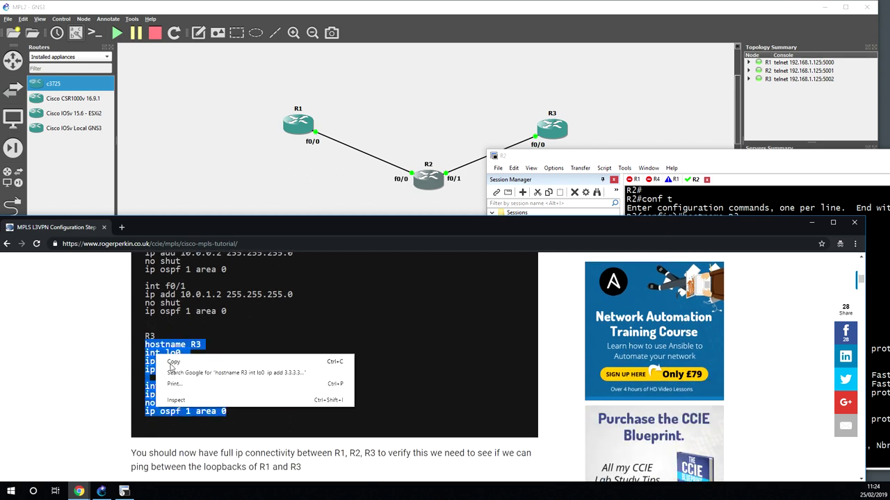
{"action": "left_click", "coordinate": [174, 362]}
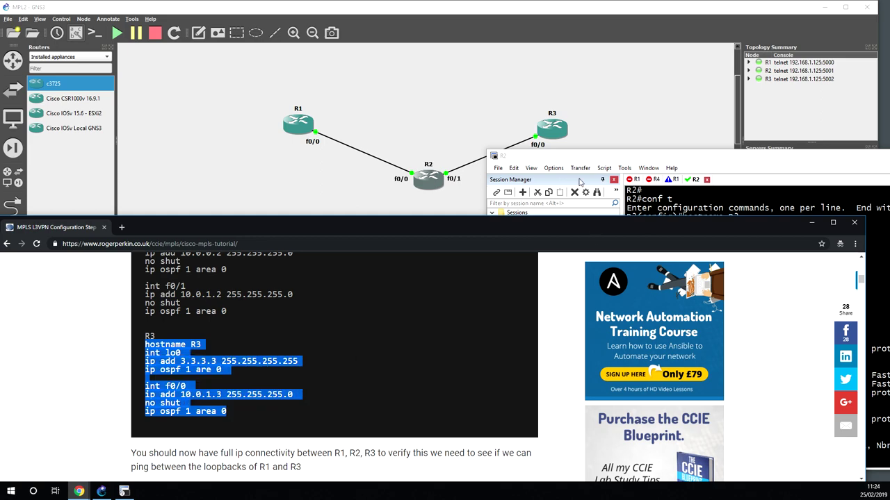
Open a console session to router R3 from the topology and place the terminal window fully in view.
{"action": "left_click_drag", "start_coordinate": [749, 159], "coordinate": [530, 206]}
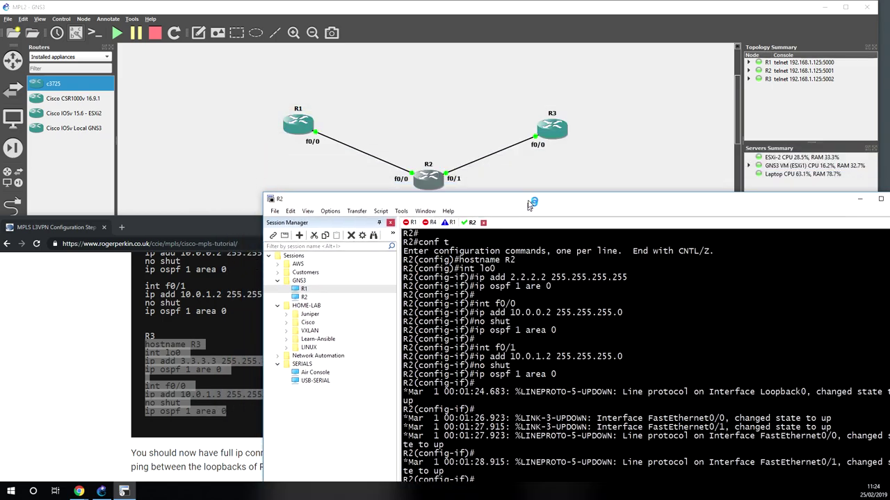
{"action": "left_click", "coordinate": [552, 129]}
{"action": "right_click", "coordinate": [553, 133]}
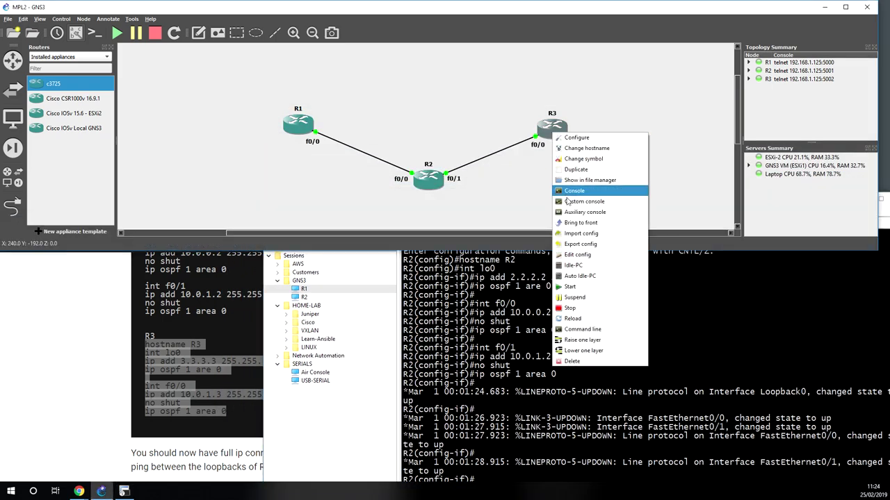
{"action": "left_click", "coordinate": [566, 191]}
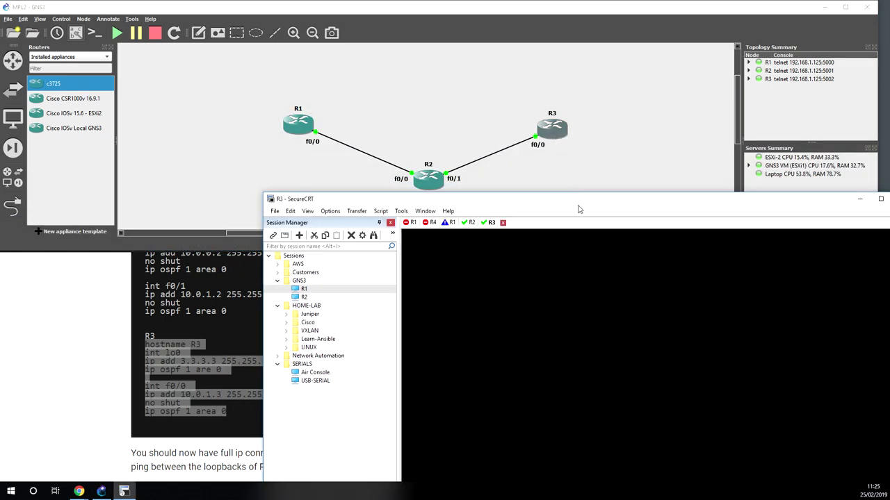
{"action": "left_click", "coordinate": [579, 186]}
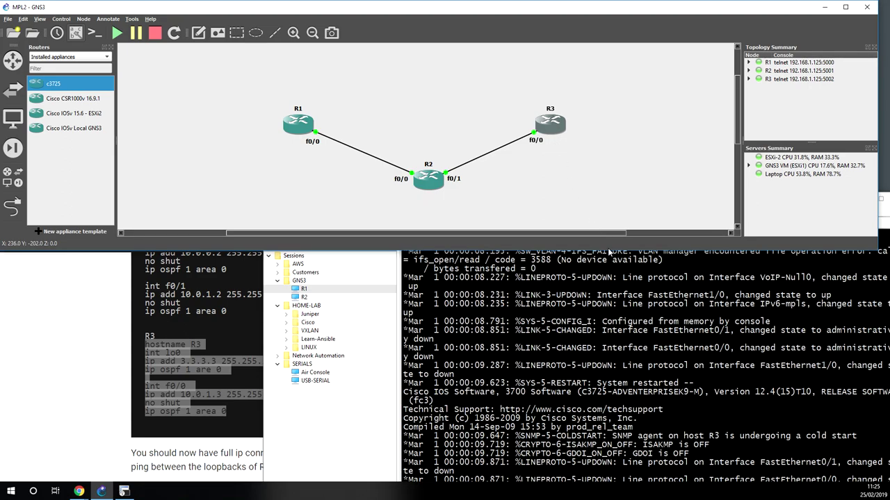
{"action": "left_click", "coordinate": [592, 285]}
{"action": "left_click_drag", "start_coordinate": [634, 201], "coordinate": [584, 91]}
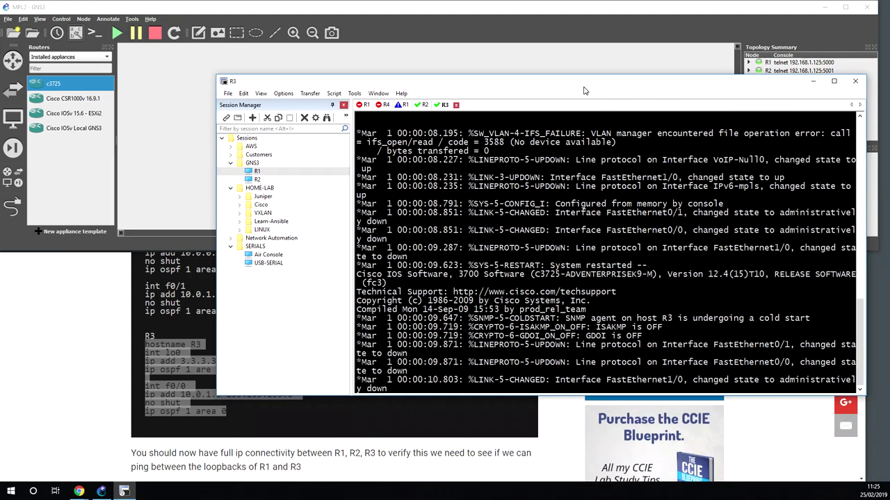
Enter configuration mode on R3, paste hostname R3, lo0 3.3.3.3/32 and f0/0 10.0.1.3/24 with OSPF 1 area 0, and exit with end.
{"action": "key", "text": "Return"}
{"action": "key", "text": "Return"}
{"action": "key", "text": "Return"}
{"action": "type", "text": "conf t"}
{"action": "key", "text": "Return"}
{"action": "right_click", "coordinate": [599, 222]}
{"action": "left_click", "coordinate": [589, 247]}
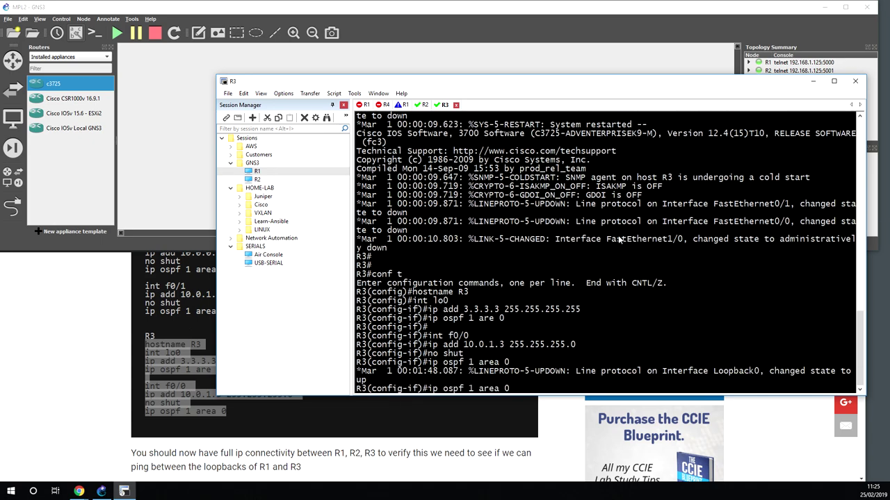
{"action": "type", "text": "end"}
{"action": "key", "text": "Return"}
{"action": "key", "text": "Return"}
{"action": "key", "text": "Return"}
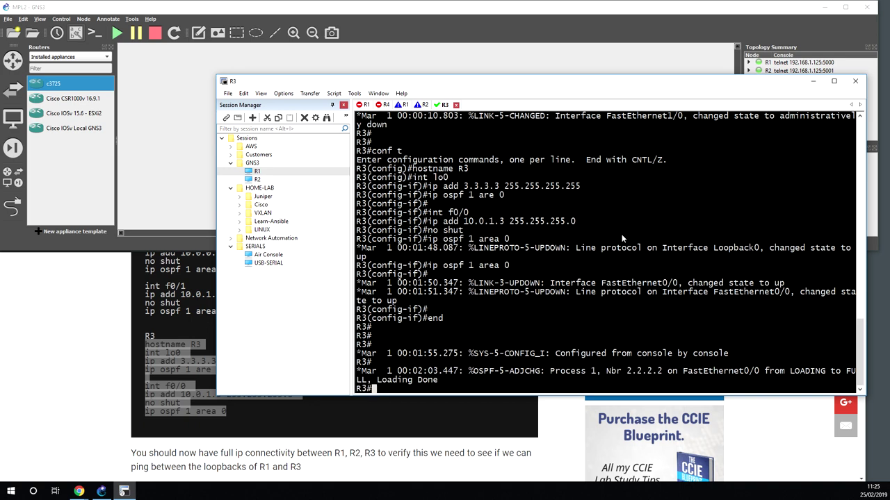
Ping R1's loopback 1.1.1.1 from R3's console to test reachability across the core.
{"action": "key", "text": "Return"}
{"action": "key", "text": "Return"}
{"action": "key", "text": "Return"}
{"action": "type", "text": "pinf"}
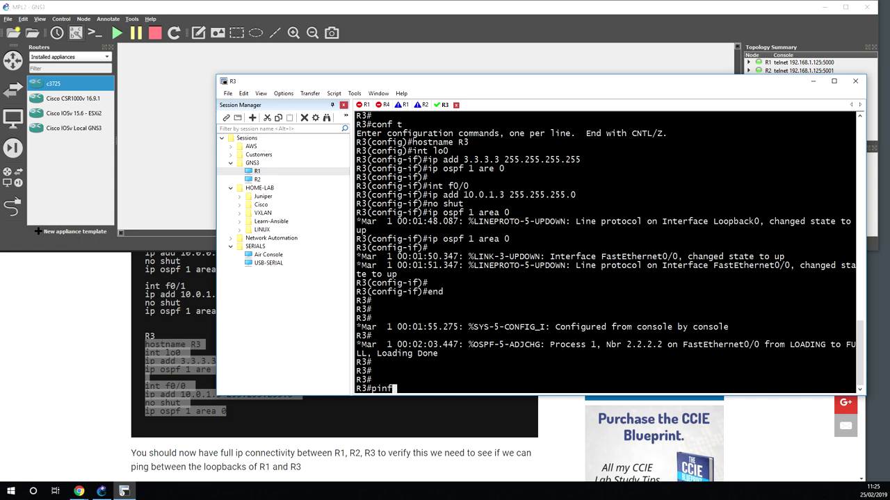
{"action": "key", "text": "BackSpace"}
{"action": "type", "text": "g 1.1.1.1"}
{"action": "key", "text": "Return"}
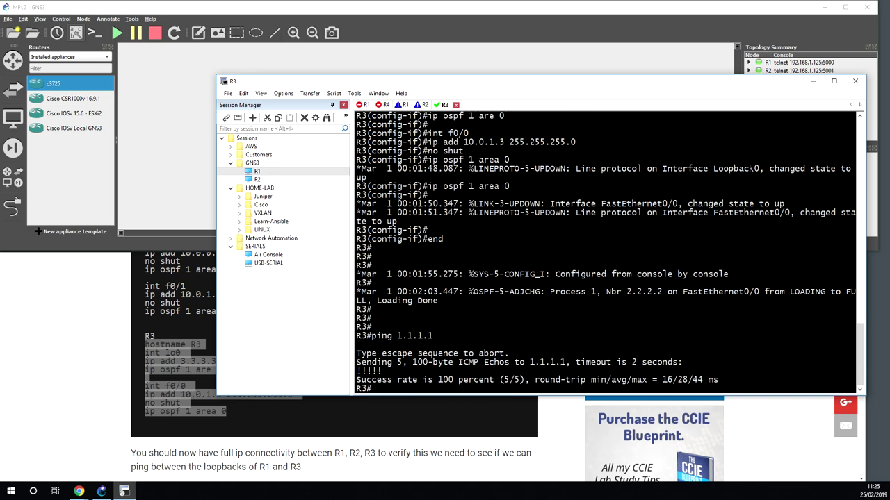
Ping R2's loopback 2.2.2.2 from R3's console.
{"action": "type", "text": "pinf "}
{"action": "type", "text": " 2.2.2.2"}
{"action": "key", "text": "Return"}
{"action": "key", "text": "Return"}
{"action": "key", "text": "Return"}
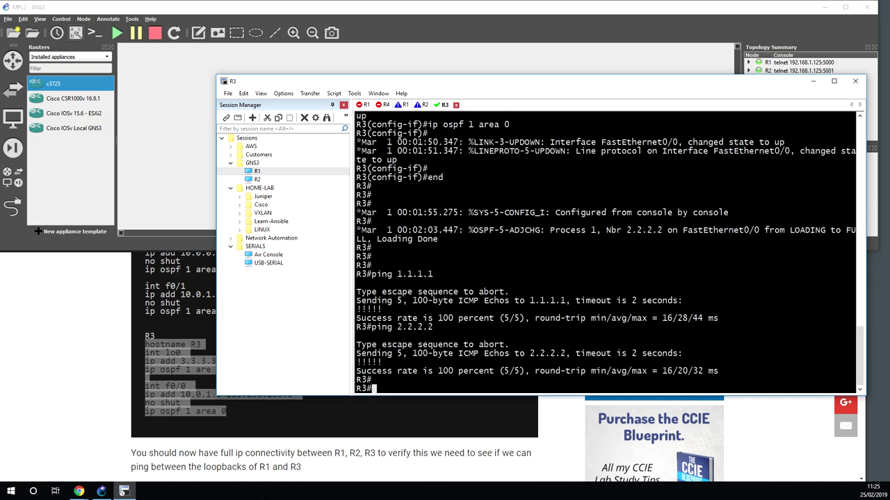
Add a note reading 10.0.0.0/24 to the GNS3 topology and place it beneath the R1–R2 link.
{"action": "left_click", "coordinate": [196, 184]}
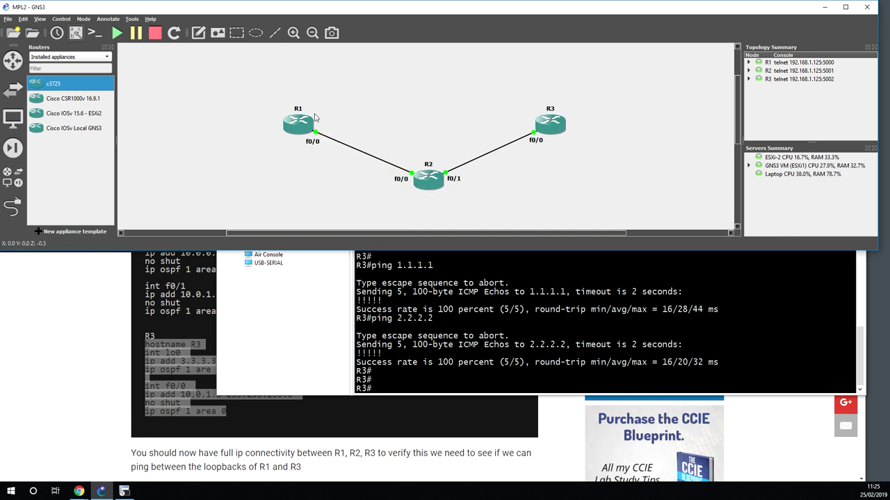
{"action": "left_click", "coordinate": [109, 21]}
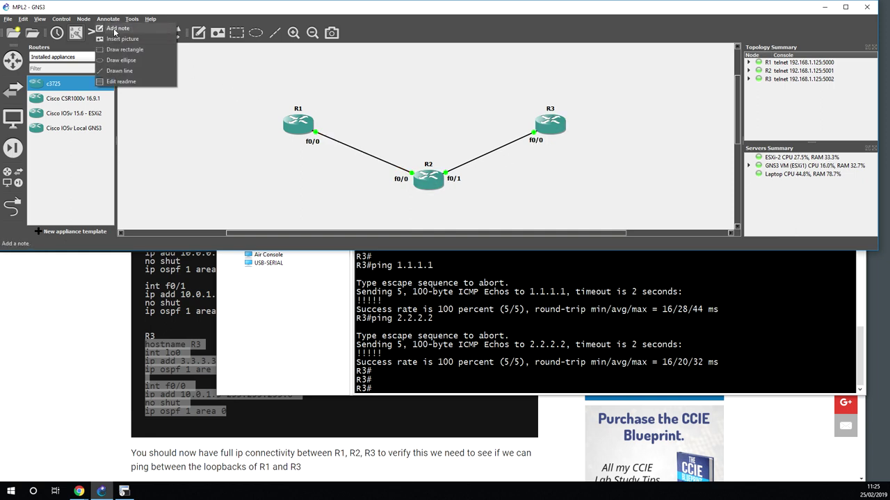
{"action": "left_click", "coordinate": [114, 29]}
{"action": "left_click", "coordinate": [211, 151]}
{"action": "type", "text": "10.0.0.0/24"}
{"action": "left_click_drag", "start_coordinate": [233, 154], "coordinate": [292, 161]}
{"action": "left_click", "coordinate": [259, 165]}
{"action": "left_click_drag", "start_coordinate": [237, 156], "coordinate": [350, 164]}
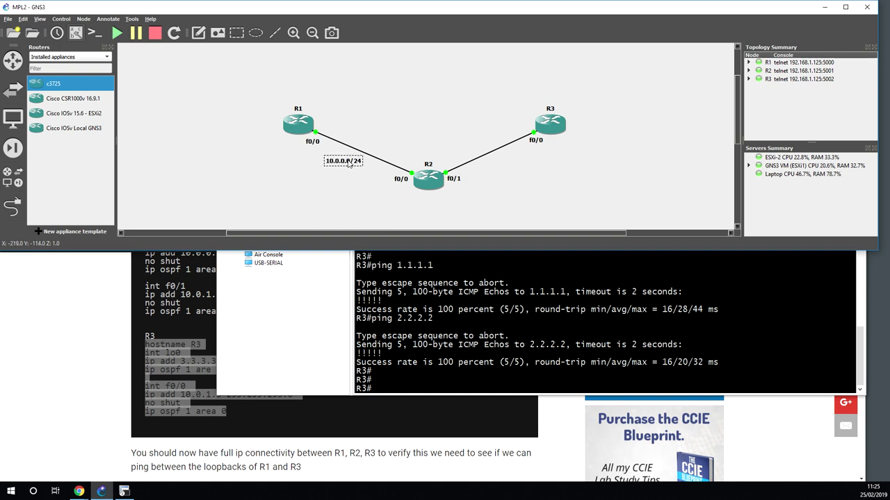
Add a note reading 10.0.1.0/24 to the topology and place it beneath the R2–R3 link.
{"action": "left_click", "coordinate": [109, 20]}
{"action": "type", "text": "10.0.1.0"}
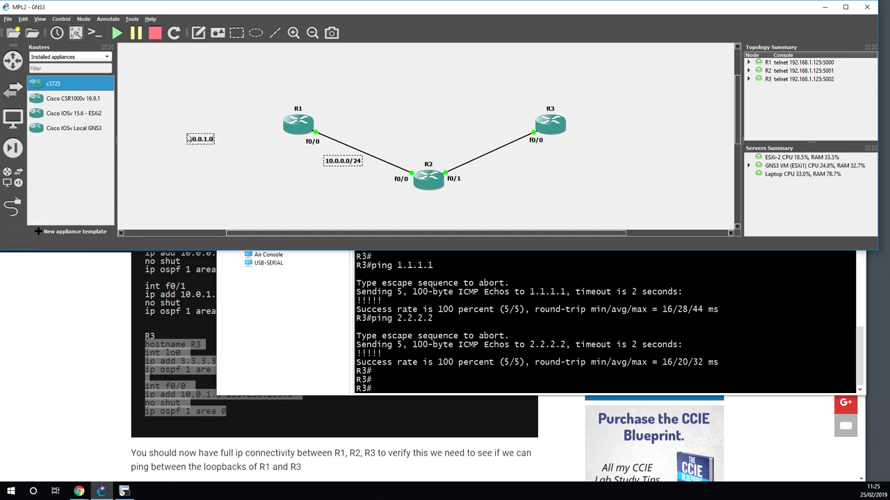
{"action": "left_click", "coordinate": [219, 170]}
{"action": "double_click", "coordinate": [208, 141]}
{"action": "left_click", "coordinate": [215, 143]}
{"action": "double_click", "coordinate": [208, 142]}
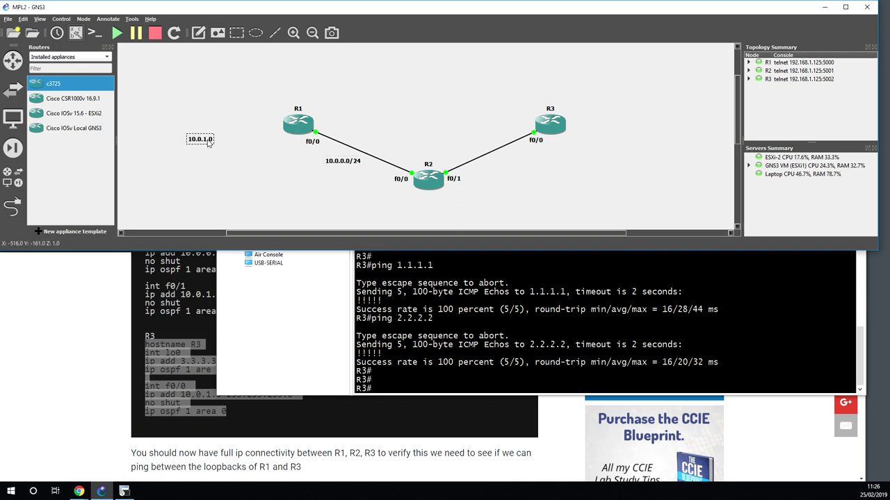
{"action": "key", "text": "End"}
{"action": "type", "text": "/24"}
{"action": "left_click", "coordinate": [209, 133]}
{"action": "left_click_drag", "start_coordinate": [206, 142], "coordinate": [510, 168]}
Add a .1 host-address note beside R1's f0/0 end of the link.
{"action": "left_click", "coordinate": [105, 19]}
{"action": "left_click", "coordinate": [196, 128]}
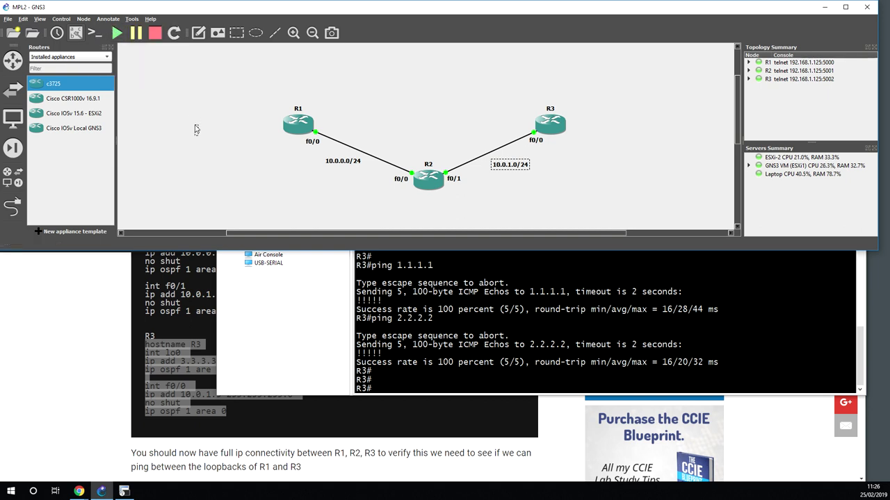
{"action": "left_click", "coordinate": [200, 134]}
{"action": "type", "text": ".1"}
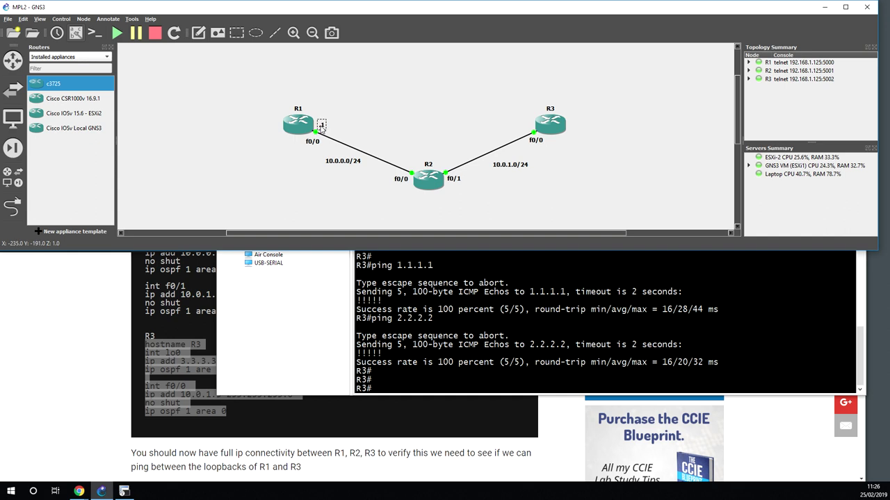
Add a .2 host-address note above R2's f0/0 interface.
{"action": "left_click", "coordinate": [110, 20]}
{"action": "left_click", "coordinate": [211, 153]}
{"action": "left_click", "coordinate": [224, 162]}
{"action": "left_click", "coordinate": [405, 162]}
{"action": "type", "text": ".2"}
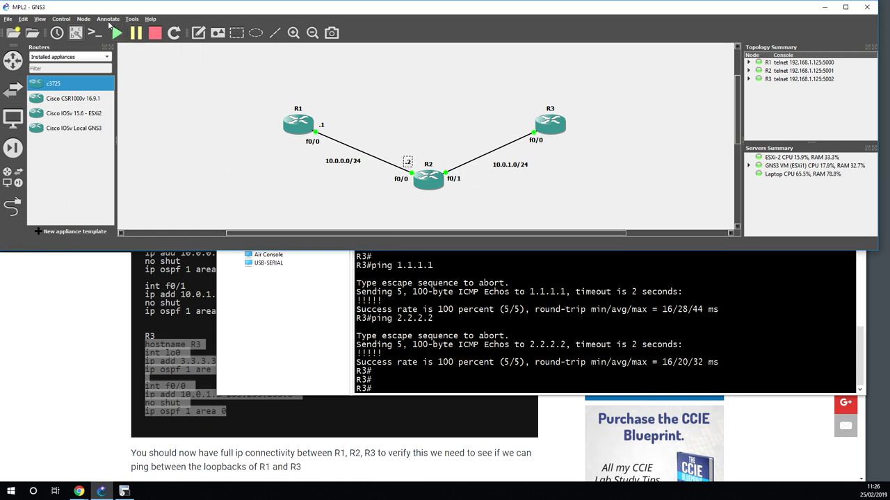
Add another .2 host-address note above R2's f0/1 interface.
{"action": "left_click", "coordinate": [107, 19]}
{"action": "left_click", "coordinate": [110, 29]}
{"action": "left_click", "coordinate": [226, 156]}
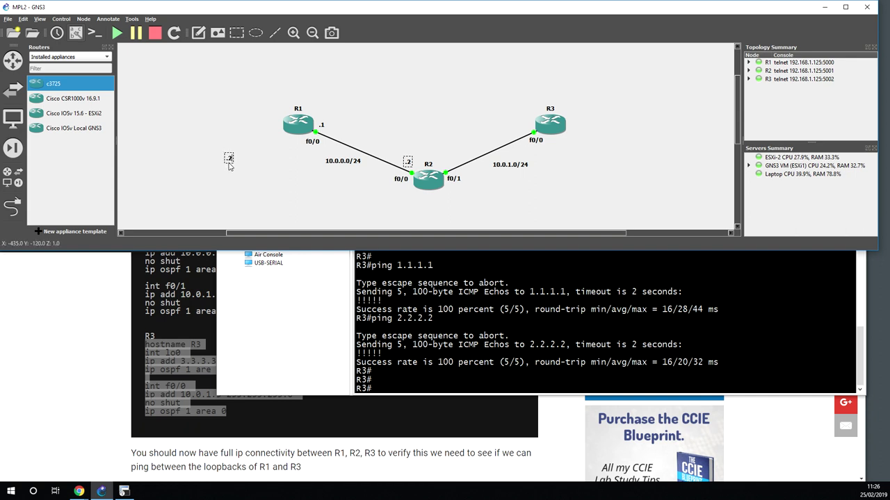
{"action": "left_click", "coordinate": [442, 161]}
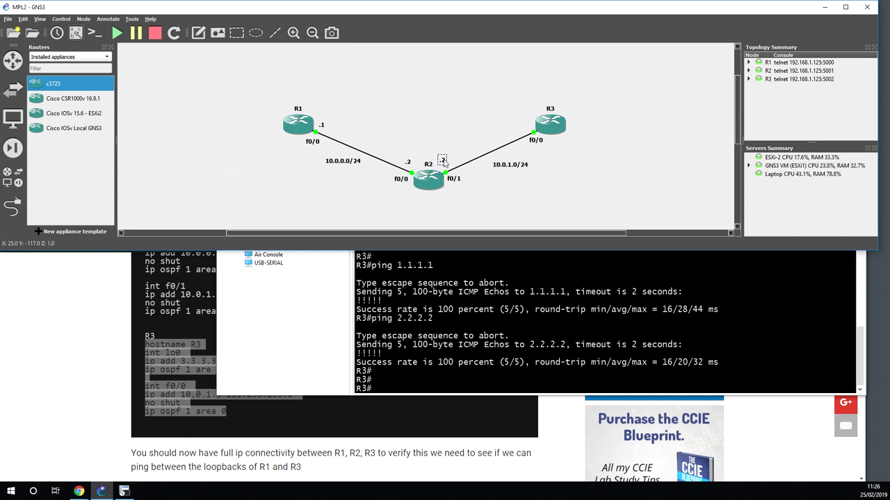
Add a .3 host-address note beside R3's f0/0 interface.
{"action": "left_click", "coordinate": [100, 19]}
{"action": "left_click", "coordinate": [112, 28]}
{"action": "left_click", "coordinate": [198, 123]}
{"action": "type", "text": ".3"}
{"action": "left_click", "coordinate": [220, 132]}
{"action": "left_click_drag", "start_coordinate": [204, 126], "coordinate": [530, 129]}
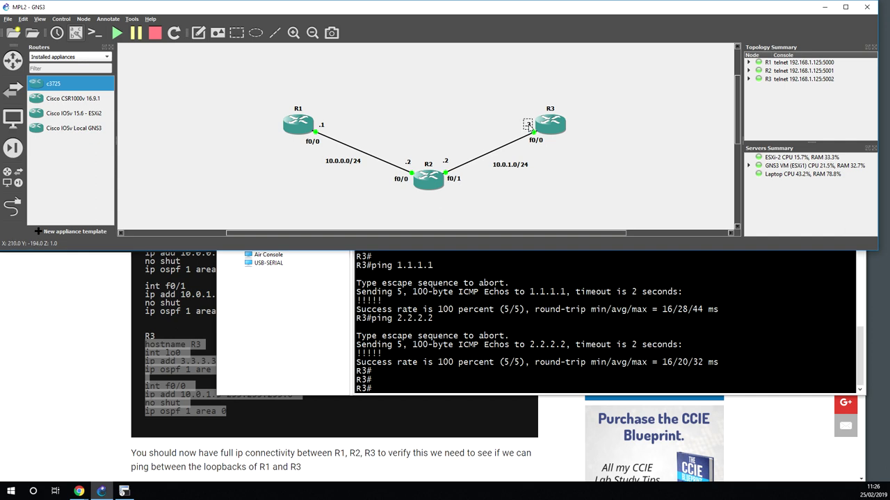
Label R1 with its loopback address by adding a 1.1.1.1 note above the router.
{"action": "left_click", "coordinate": [104, 19]}
{"action": "left_click", "coordinate": [115, 30]}
{"action": "type", "text": "1.1.1.1"}
{"action": "left_click", "coordinate": [166, 85]}
{"action": "left_click_drag", "start_coordinate": [187, 113], "coordinate": [300, 98]}
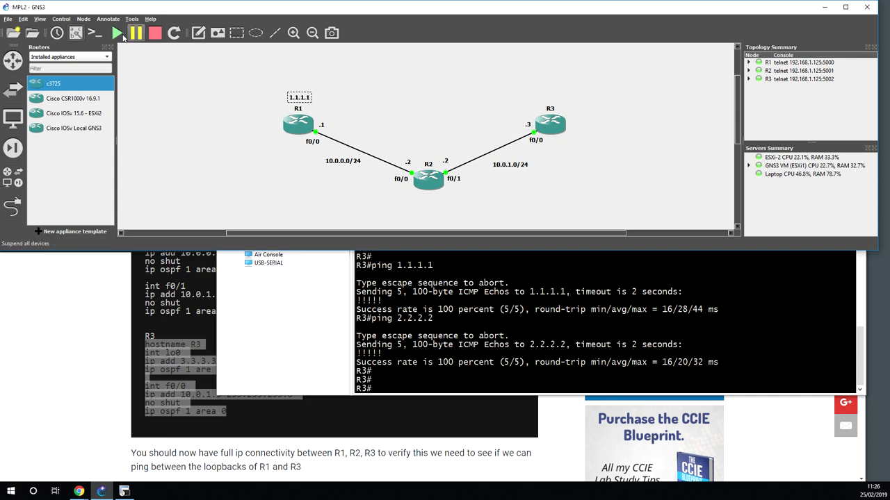
Label R2 with its loopback address by adding a 2.2.2.2 note below the router.
{"action": "left_click", "coordinate": [108, 19]}
{"action": "left_click", "coordinate": [114, 30]}
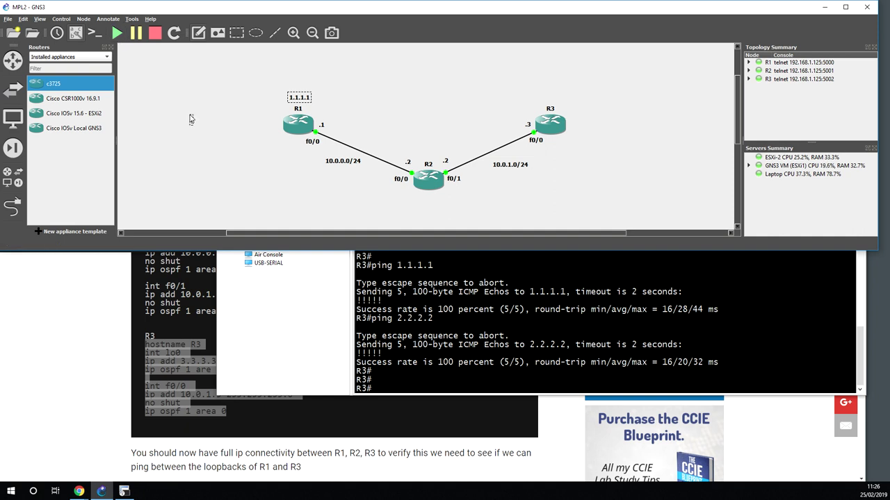
{"action": "left_click", "coordinate": [191, 120]}
{"action": "type", "text": "2.2.2.2"}
{"action": "left_click", "coordinate": [180, 102]}
{"action": "mouse_move", "coordinate": [202, 124]}
{"action": "left_mouse_down"}
{"action": "mouse_move", "coordinate": [348, 198]}
{"action": "mouse_move", "coordinate": [427, 200]}
{"action": "left_mouse_up"}
Label R3 with its loopback address by adding a 3.3.3.3 note above the router.
{"action": "left_click", "coordinate": [107, 19]}
{"action": "left_click", "coordinate": [109, 28]}
{"action": "left_click", "coordinate": [193, 101]}
{"action": "type", "text": "3.3.3.3"}
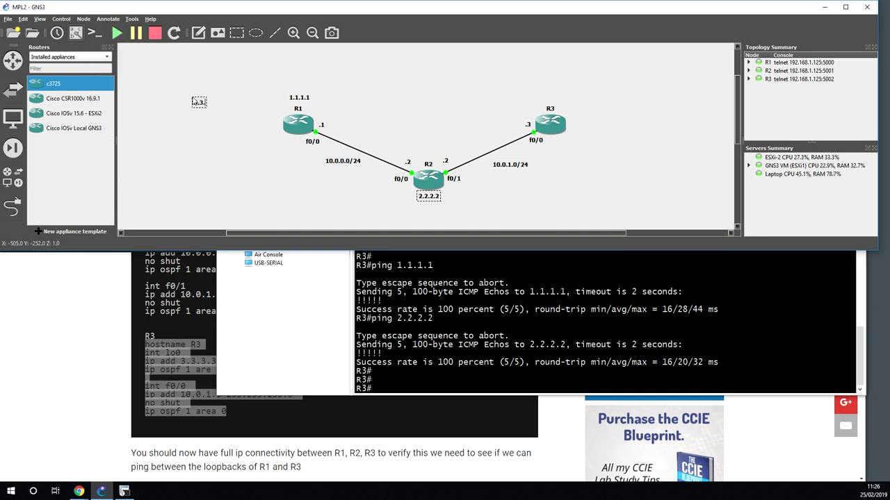
{"action": "left_click", "coordinate": [142, 82]}
{"action": "left_click_drag", "start_coordinate": [201, 104], "coordinate": [502, 172]}
Bring R3's console back beside the labelled topology and ping 1.1.1.1 again.
{"action": "left_click", "coordinate": [567, 260]}
{"action": "type", "text": "p[i"}
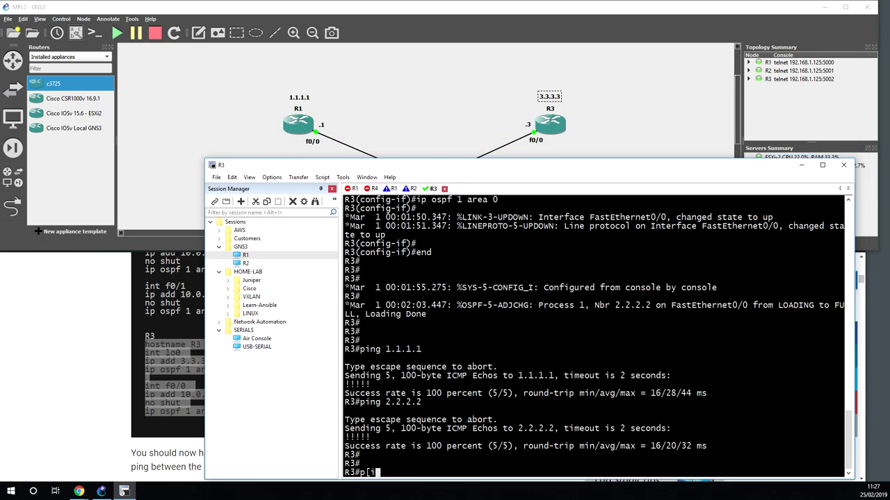
{"action": "key", "text": "BackSpace"}
{"action": "key", "text": "BackSpace"}
{"action": "type", "text": "ing 1.1.1.1"}
{"action": "key", "text": "Return"}
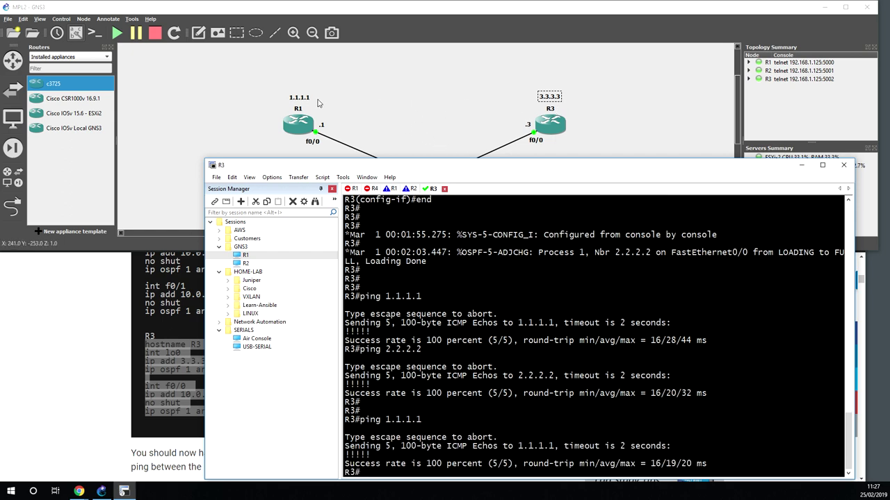
List R3's OSPF neighbors with sh ip ospf neigh.
{"action": "type", "text": "sh ip ospf neig"}
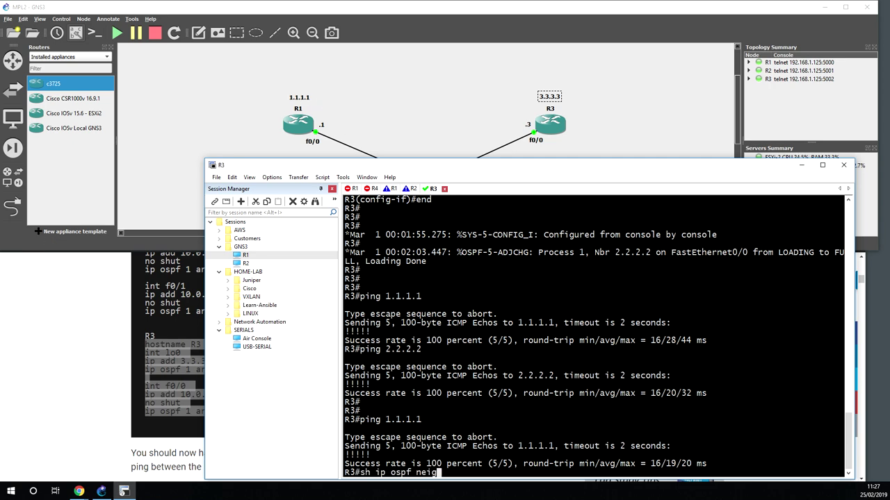
{"action": "type", "text": "h"}
{"action": "key", "text": "Return"}
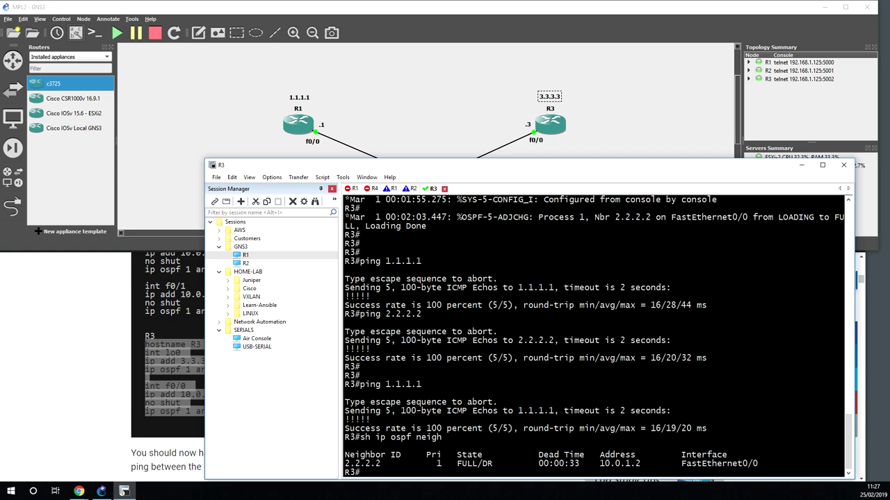
Switch to R2's console, leave configuration mode with end, and list its OSPF neighbors with sh ip ospf neigh.
{"action": "left_click", "coordinate": [410, 189]}
{"action": "type", "text": "end"}
{"action": "key", "text": "Return"}
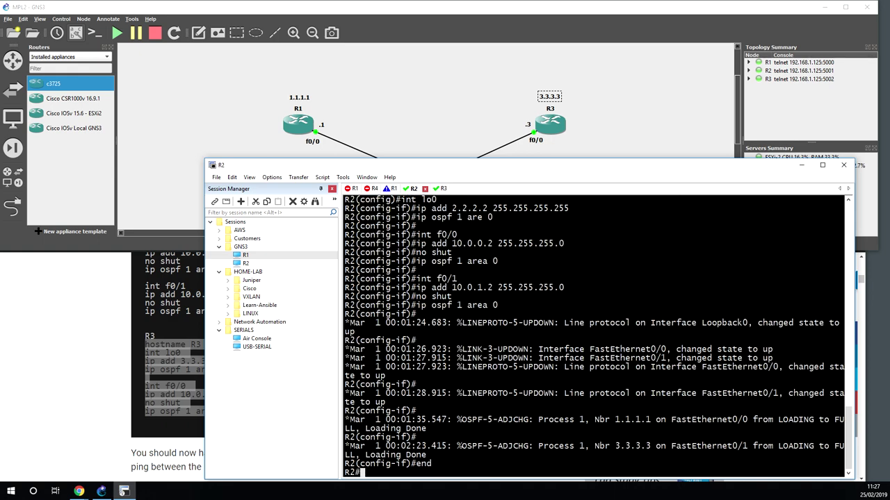
{"action": "type", "text": "sh ip ops"}
{"action": "key", "text": "BackSpace"}
{"action": "key", "text": "BackSpace"}
{"action": "type", "text": "spf neigh"}
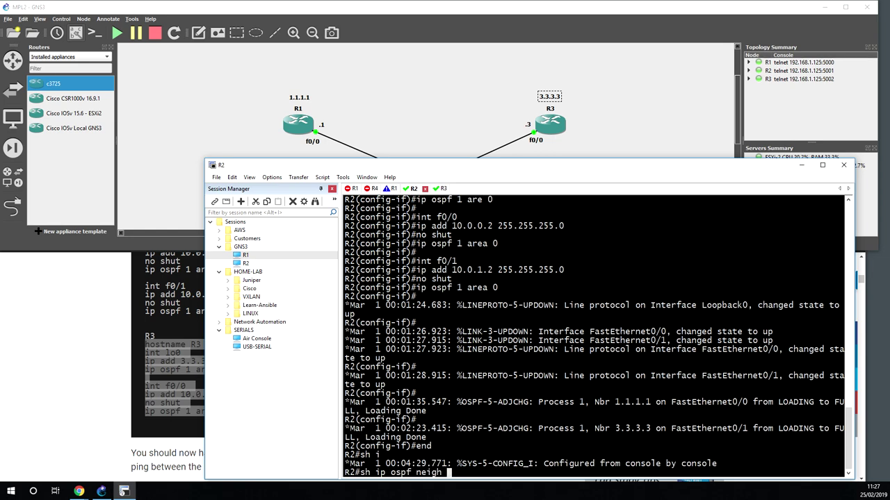
{"action": "key", "text": "Return"}
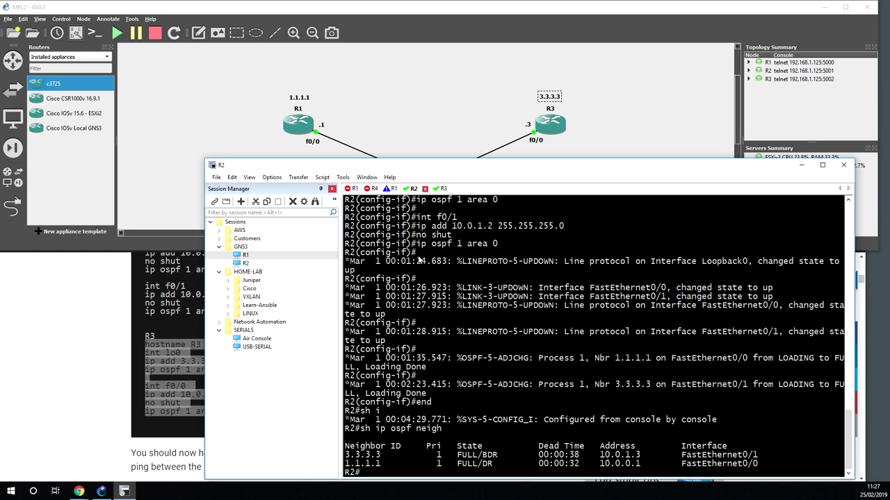
Switch to the web tutorial and copy R1's router ospf 1 and mpls ldp autoconfig commands from Step 2.
{"action": "left_click", "coordinate": [126, 302]}
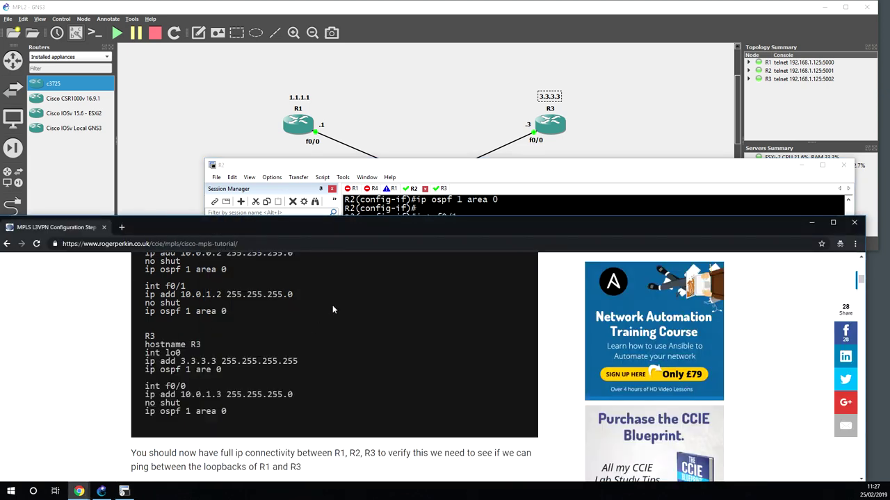
{"action": "scroll", "coordinate": [337, 318], "scroll_direction": "down", "scroll_amount": 2}
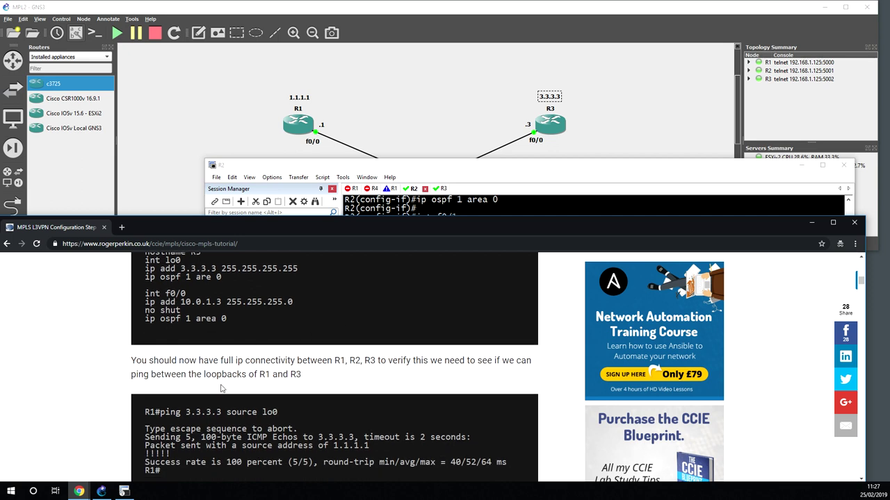
{"action": "scroll", "coordinate": [221, 387], "scroll_direction": "down", "scroll_amount": 1}
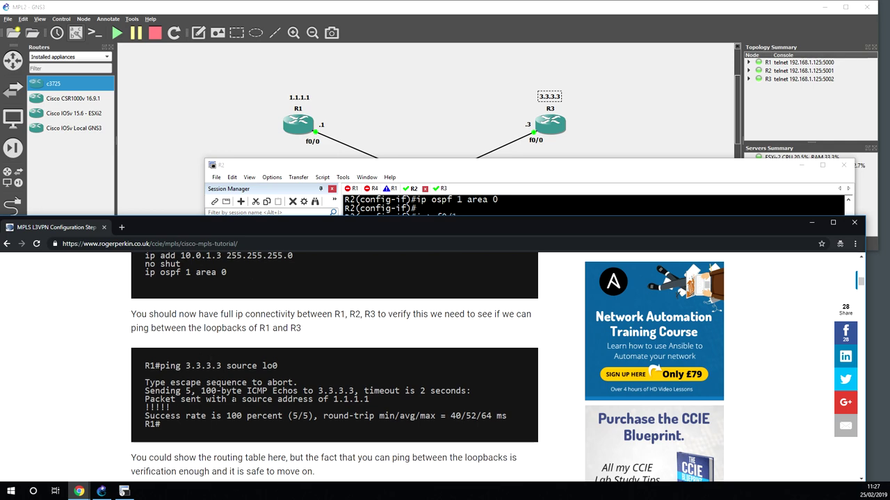
{"action": "scroll", "coordinate": [234, 402], "scroll_direction": "down", "scroll_amount": 5}
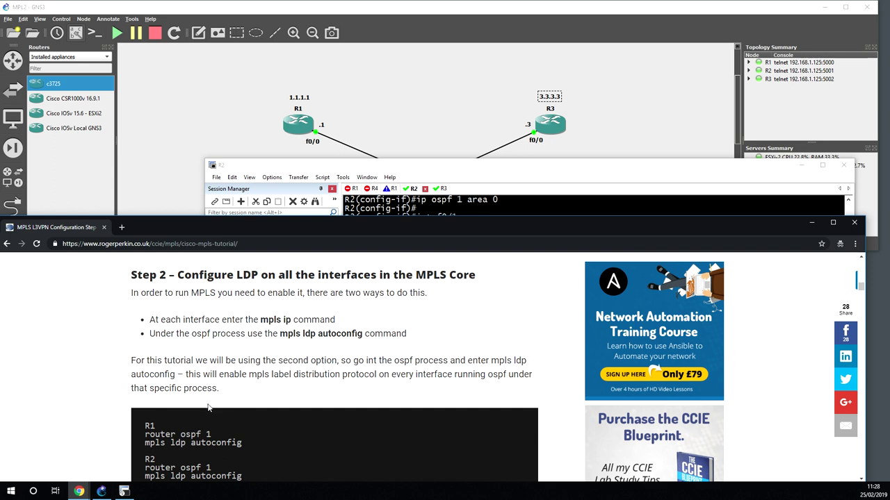
{"action": "scroll", "coordinate": [207, 408], "scroll_direction": "down", "scroll_amount": 1}
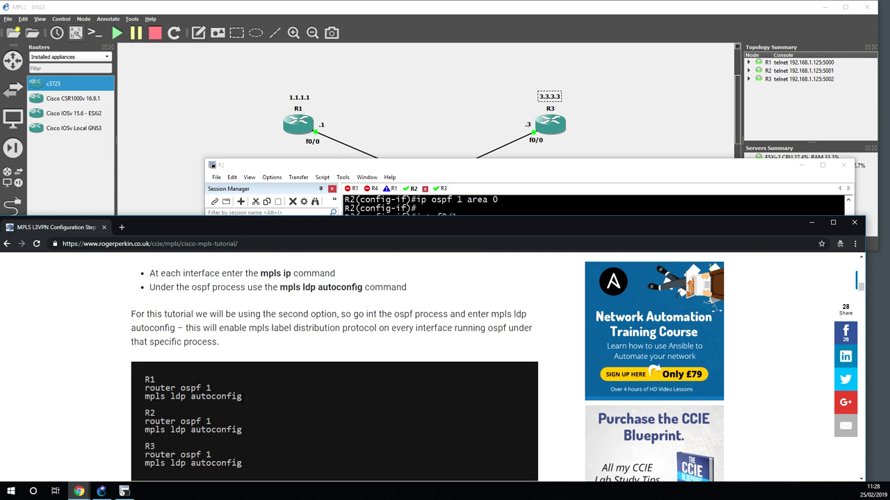
{"action": "left_click_drag", "start_coordinate": [243, 398], "coordinate": [146, 393]}
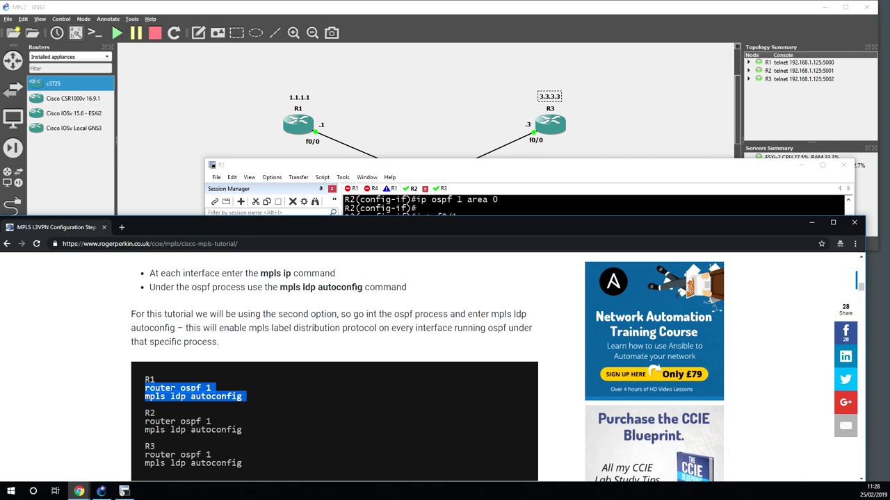
{"action": "right_click", "coordinate": [172, 391]}
{"action": "left_click", "coordinate": [188, 399]}
Switch to R1's console, enter configuration mode with conf t, and move the terminal window clear of the tutorial's LDP commands.
{"action": "left_click", "coordinate": [481, 176]}
{"action": "left_click", "coordinate": [392, 189]}
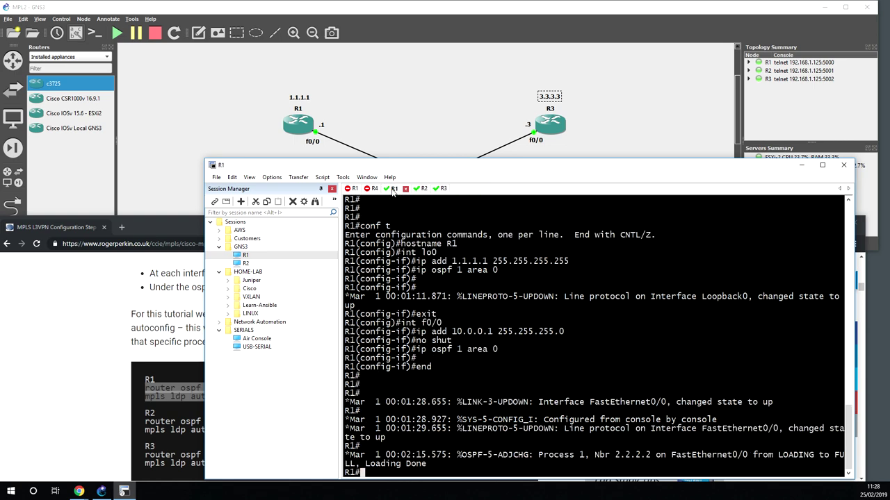
{"action": "type", "text": "conf t"}
{"action": "key", "text": "Return"}
{"action": "left_click_drag", "start_coordinate": [508, 169], "coordinate": [453, 70]}
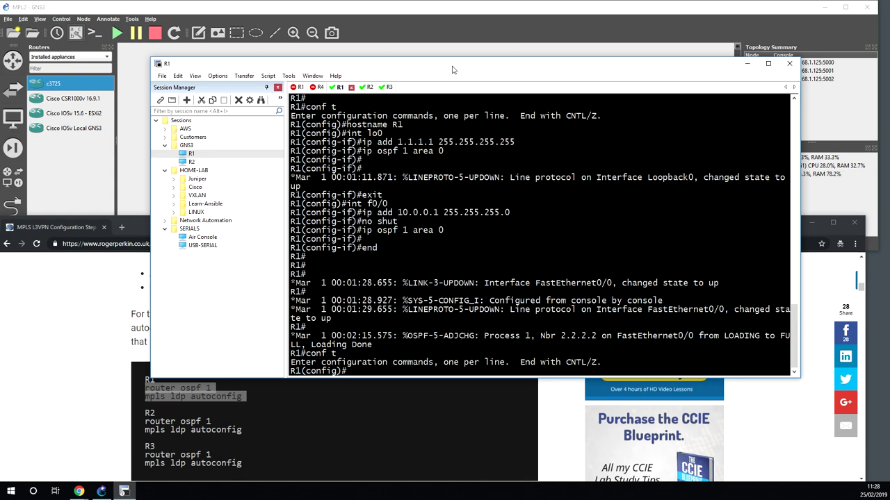
Paste router ospf 1 and mpls ldp autoconfig into R1, and leave configuration mode with end.
{"action": "right_click", "coordinate": [501, 243]}
{"action": "left_click", "coordinate": [514, 260]}
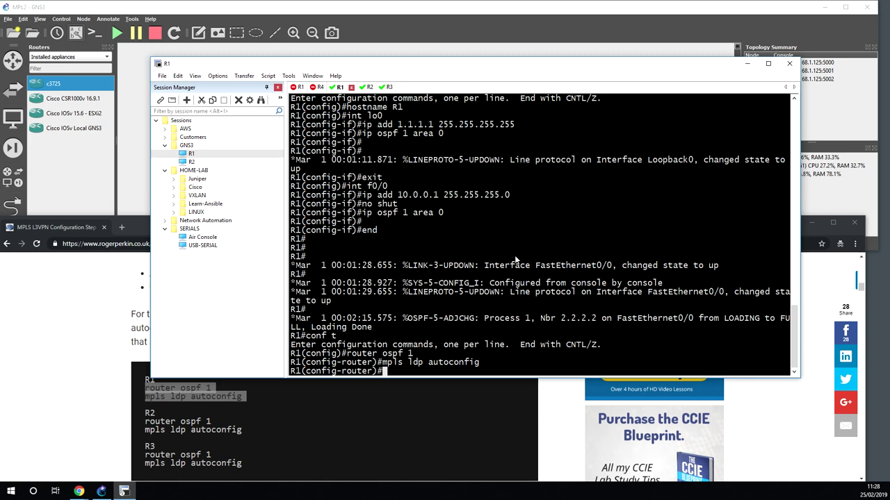
{"action": "key", "text": "Return"}
{"action": "type", "text": "end"}
{"action": "key", "text": "Return"}
{"action": "key", "text": "Return"}
{"action": "key", "text": "Return"}
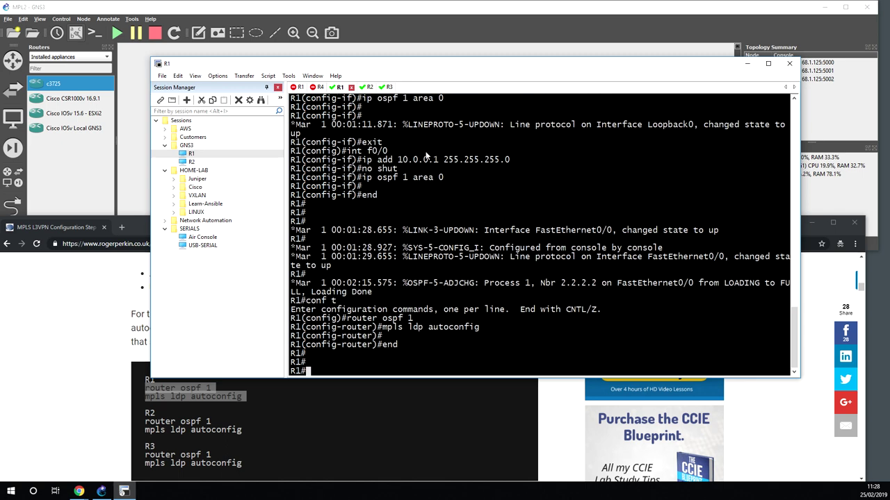
On R2, enter configuration mode with conf t and paste router ospf 1 and mpls ldp autoconfig.
{"action": "left_click", "coordinate": [365, 87]}
{"action": "type", "text": "conf t"}
{"action": "key", "text": "Return"}
{"action": "right_click", "coordinate": [420, 189]}
{"action": "left_click", "coordinate": [428, 201]}
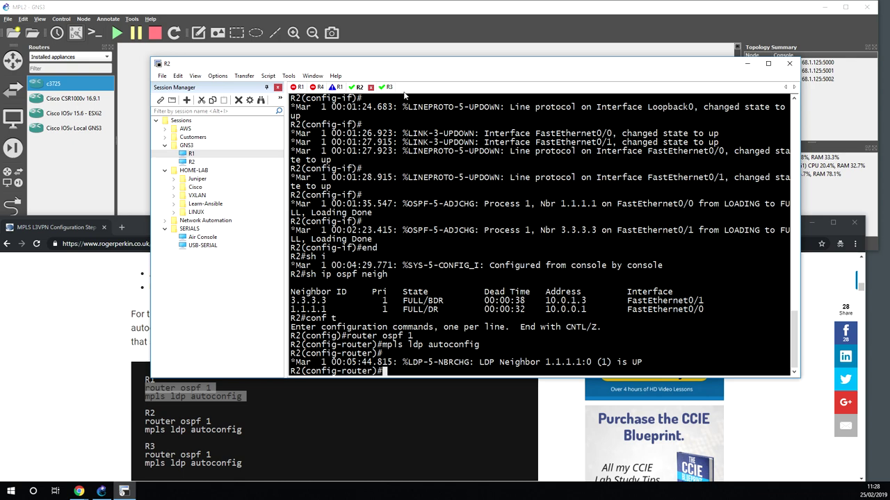
On R3, enter configuration mode with conf t and paste router ospf 1 and mpls ldp autoconfig.
{"action": "left_click", "coordinate": [379, 87]}
{"action": "type", "text": "conf t"}
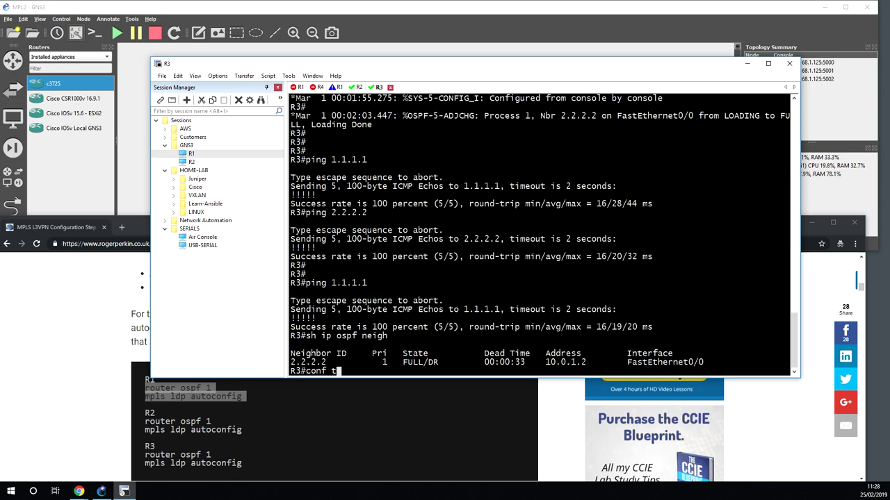
{"action": "key", "text": "Return"}
{"action": "right_click", "coordinate": [427, 193]}
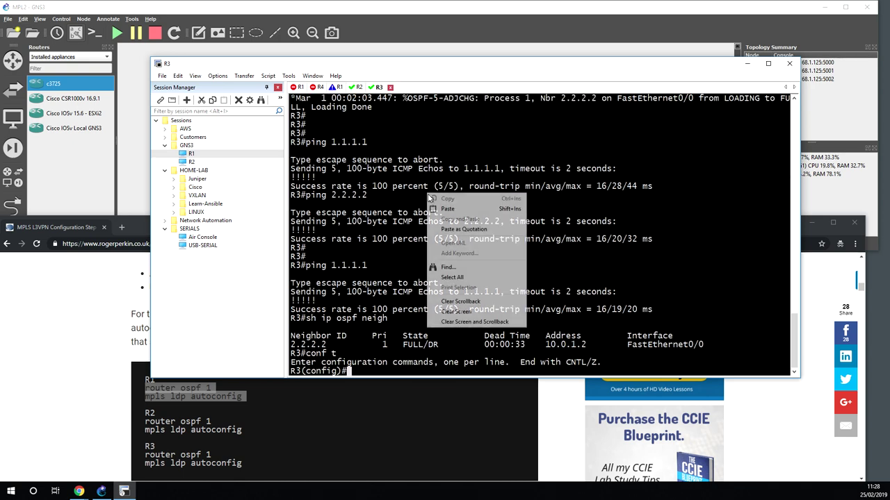
{"action": "left_click", "coordinate": [435, 208]}
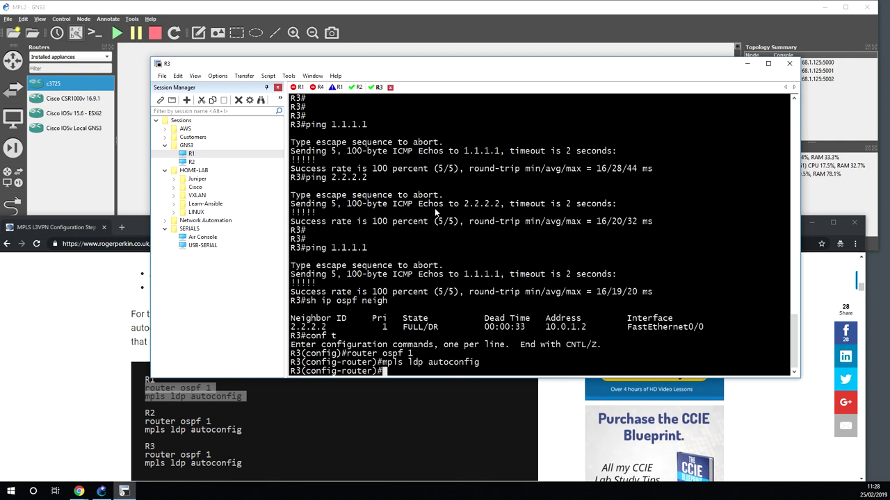
{"action": "key", "text": "Return"}
{"action": "key", "text": "Return"}
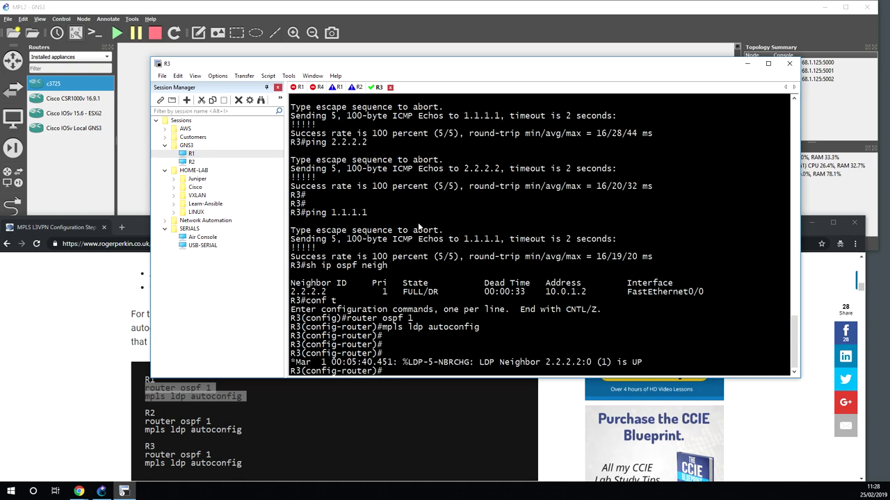
Read the tutorial's LDP verification section, leave configuration mode on R3 with end, and list its MPLS interfaces with sh mpls interface.
{"action": "left_click", "coordinate": [62, 363]}
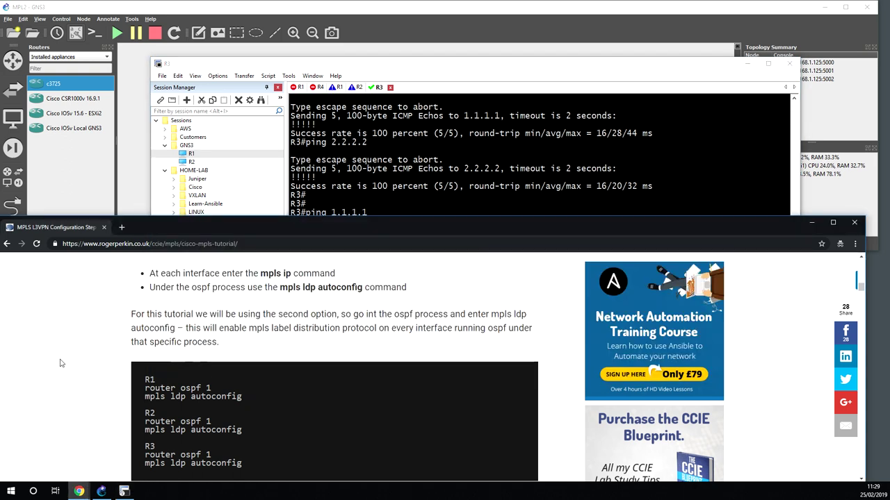
{"action": "scroll", "coordinate": [211, 369], "scroll_direction": "down", "scroll_amount": 1}
{"action": "scroll", "coordinate": [212, 374], "scroll_direction": "down", "scroll_amount": 1}
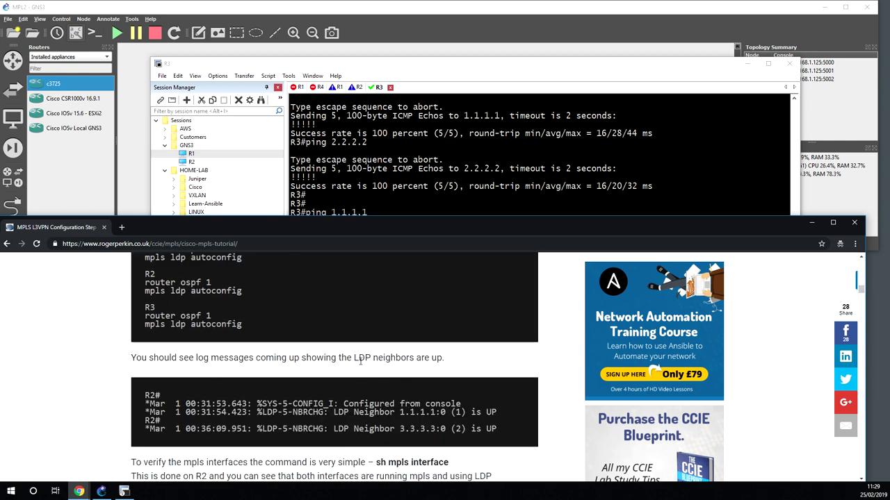
{"action": "scroll", "coordinate": [319, 403], "scroll_direction": "down", "scroll_amount": 1}
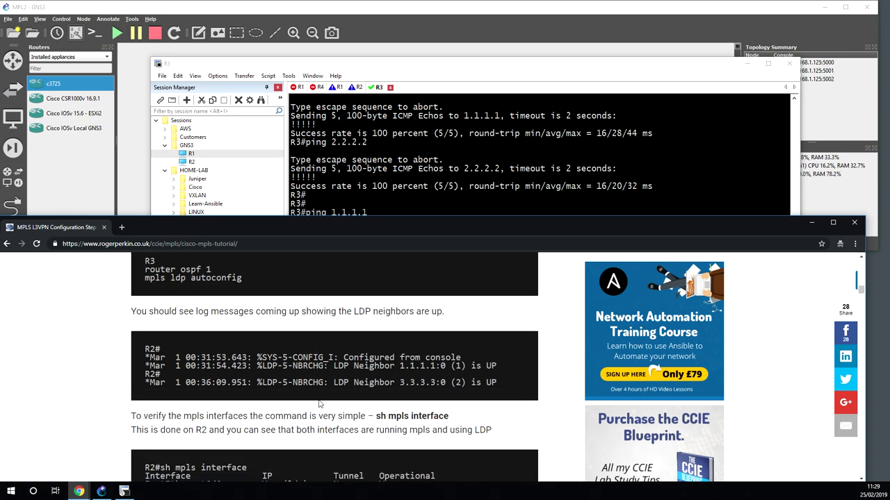
{"action": "scroll", "coordinate": [319, 403], "scroll_direction": "down", "scroll_amount": 1}
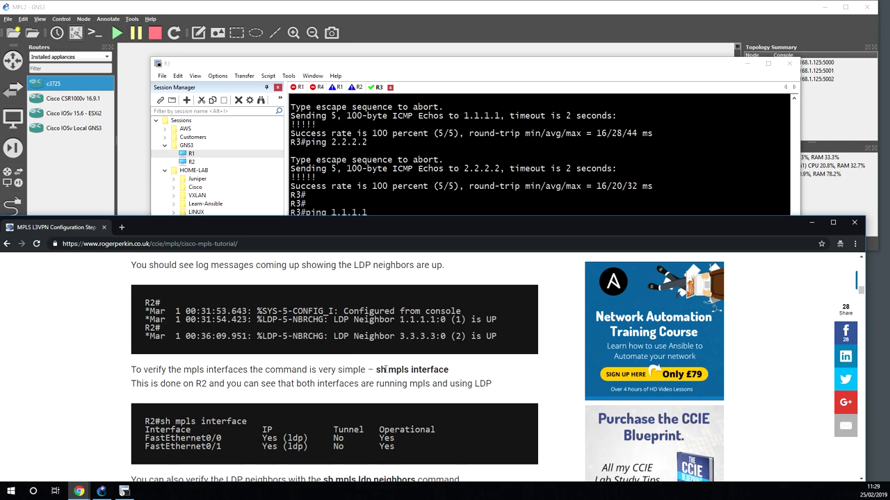
{"action": "left_click", "coordinate": [461, 156]}
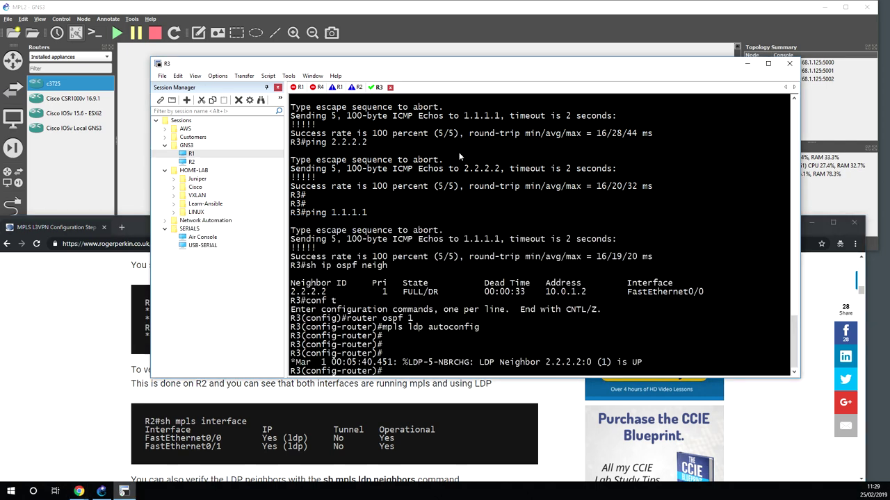
{"action": "type", "text": "end"}
{"action": "key", "text": "Return"}
{"action": "type", "text": "sh mpls inte"}
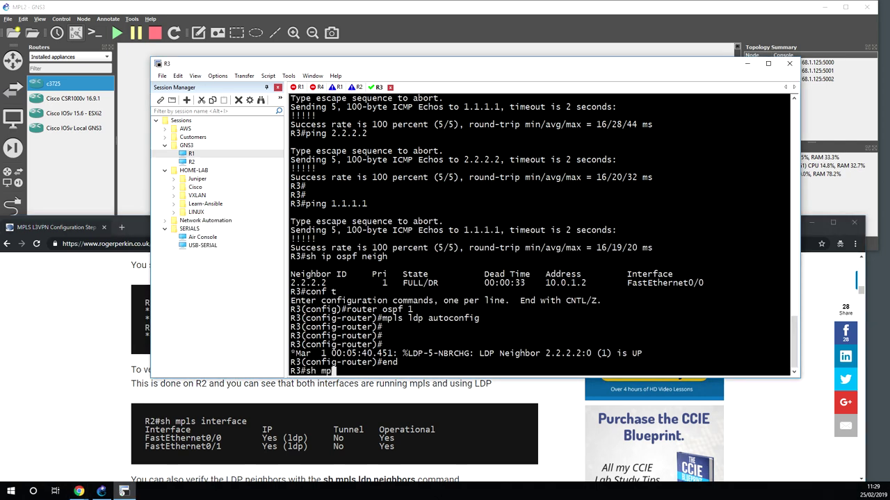
{"action": "type", "text": "rface"}
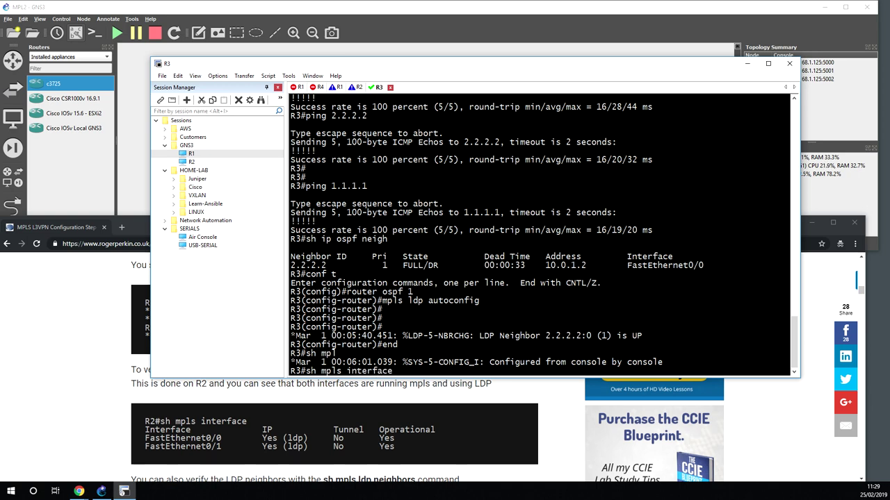
{"action": "key", "text": "Return"}
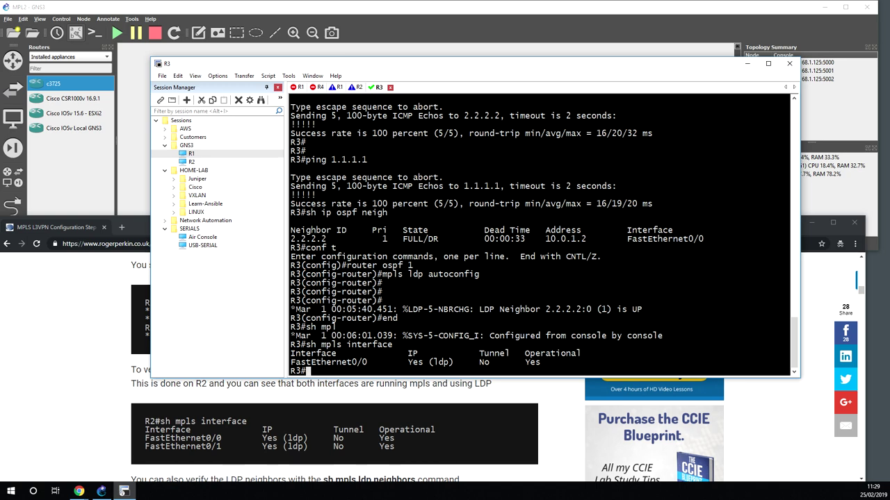
Switch to R2's console, leave configuration mode with end, and list its MPLS interfaces with sh mpls interface.
{"action": "left_click", "coordinate": [356, 87]}
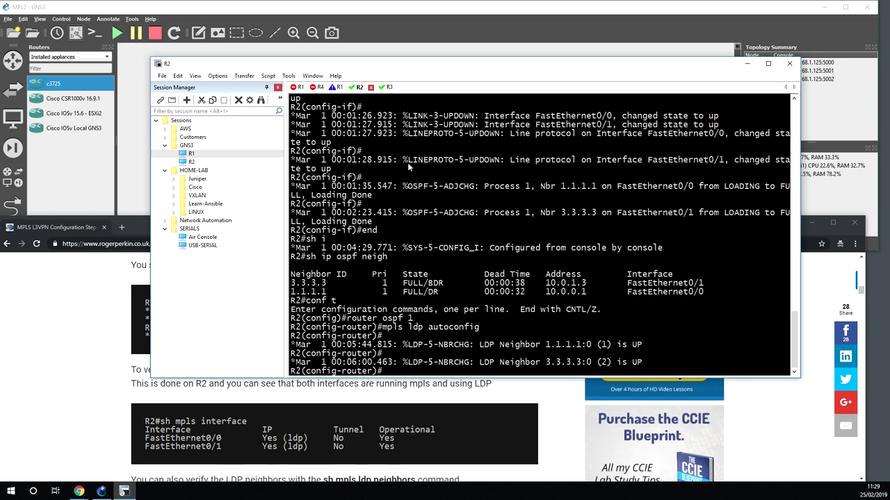
{"action": "type", "text": "end"}
{"action": "key", "text": "Return"}
{"action": "type", "text": "sh mp"}
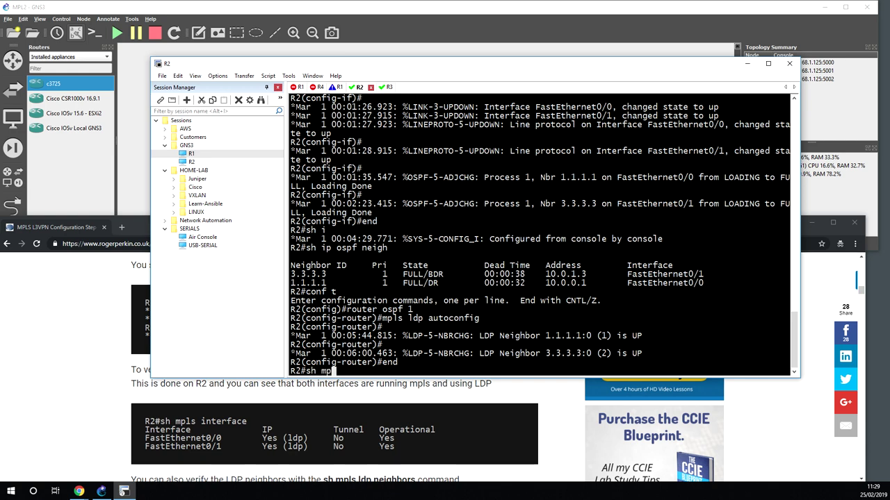
{"action": "type", "text": "ls interface"}
{"action": "key", "text": "Return"}
{"action": "key", "text": "Return"}
{"action": "key", "text": "Return"}
{"action": "key", "text": "Return"}
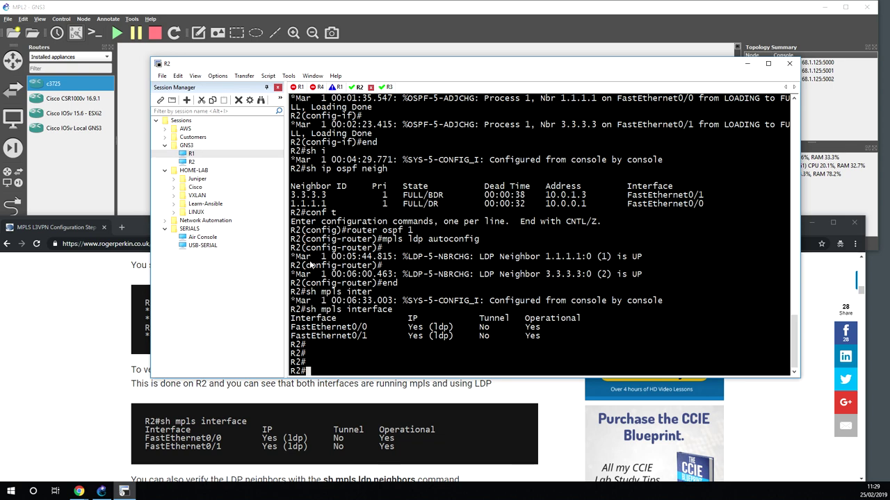
Find the LDP neighbor check in the tutorial and run sh mpls ldp neigh on R2.
{"action": "left_click", "coordinate": [178, 407]}
{"action": "scroll", "coordinate": [187, 414], "scroll_direction": "down", "scroll_amount": 1}
{"action": "scroll", "coordinate": [188, 414], "scroll_direction": "down", "scroll_amount": 2}
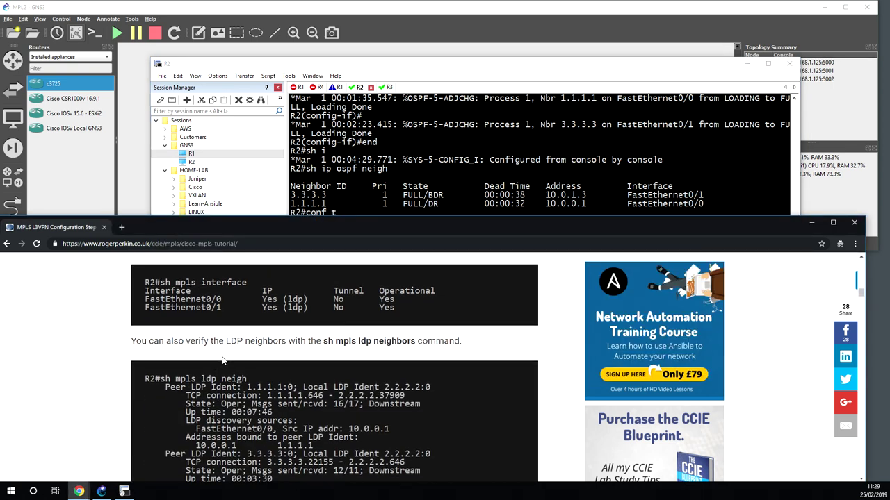
{"action": "left_click", "coordinate": [494, 183]}
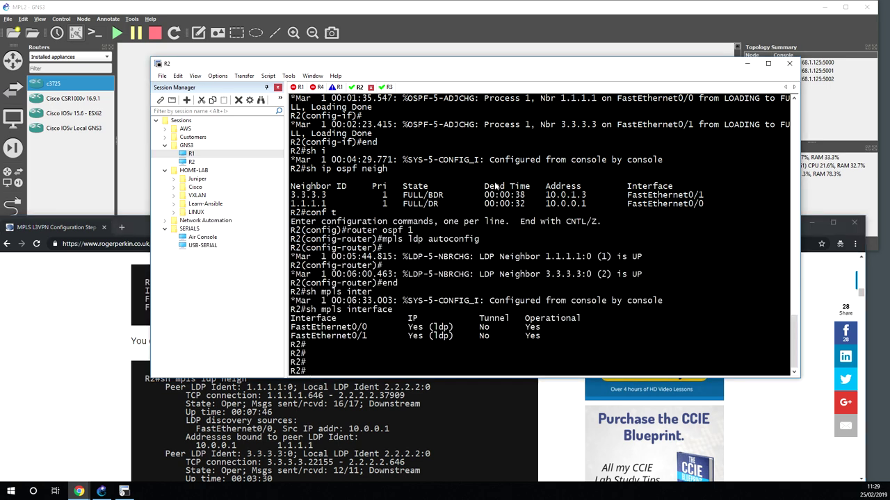
{"action": "type", "text": "sh mp"}
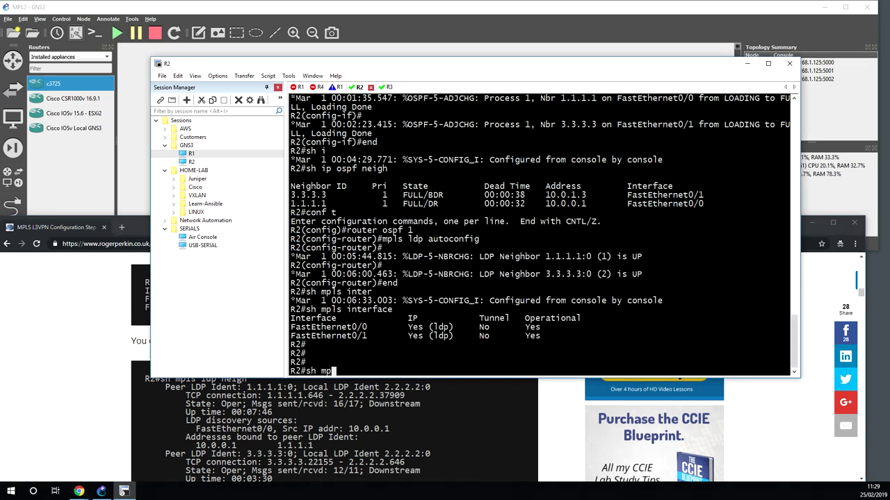
{"action": "type", "text": "ls ldp neigh"}
{"action": "key", "text": "Return"}
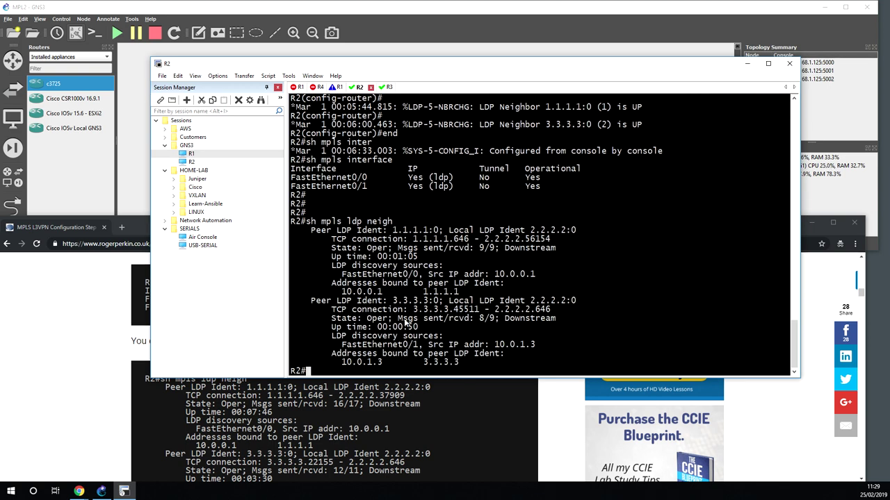
Find the tutorial's trace verification and run trace 3.3.3.3 from R1's console.
{"action": "left_click", "coordinate": [369, 393]}
{"action": "scroll", "coordinate": [361, 395], "scroll_direction": "down", "scroll_amount": 3}
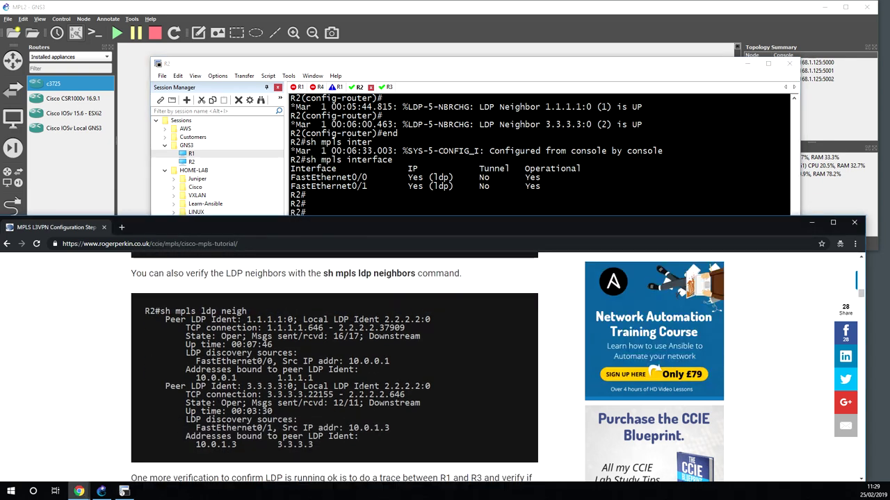
{"action": "scroll", "coordinate": [360, 395], "scroll_direction": "down", "scroll_amount": 1}
{"action": "scroll", "coordinate": [360, 394], "scroll_direction": "down", "scroll_amount": 1}
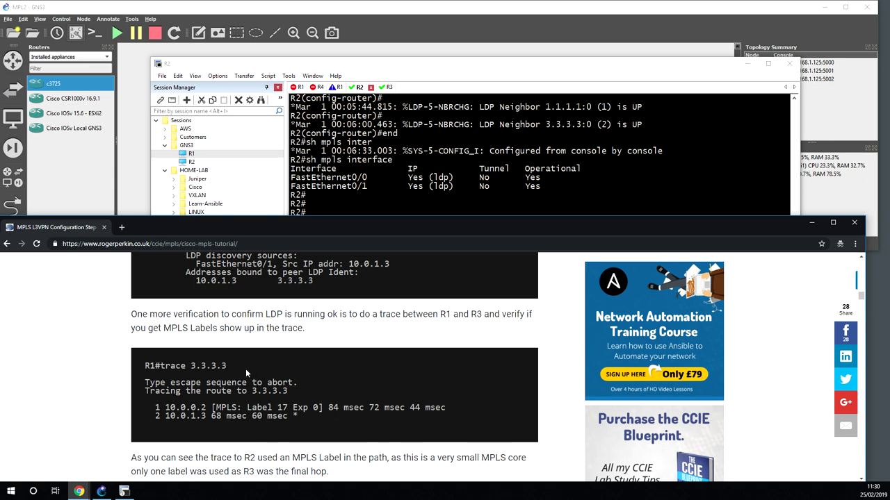
{"action": "left_click", "coordinate": [433, 187]}
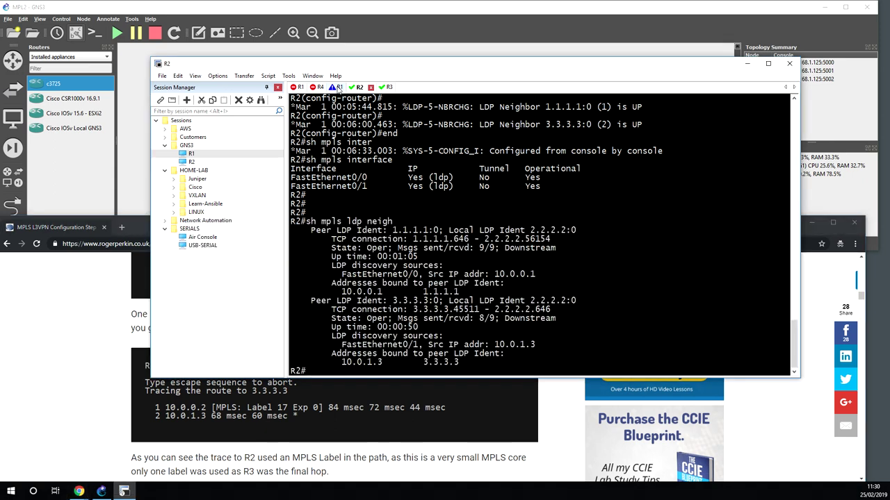
{"action": "key", "text": "ctrl+shift+Tab"}
{"action": "type", "text": "trace "}
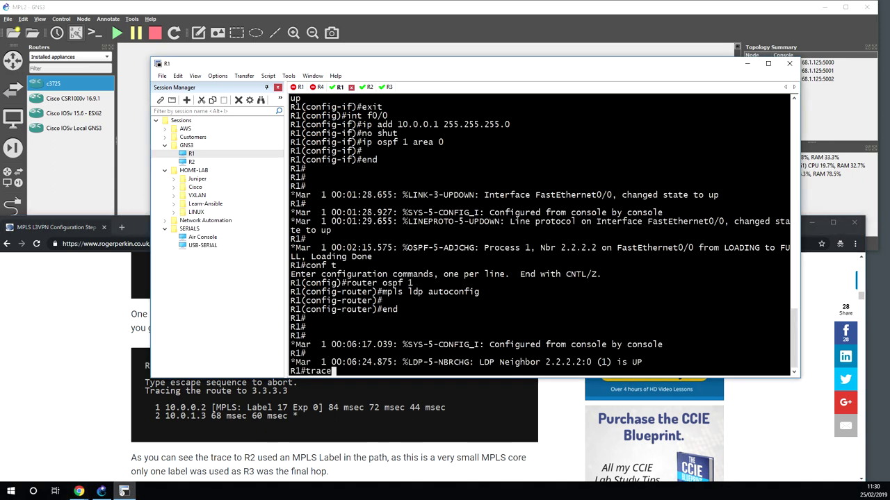
{"action": "type", "text": "3.3.3.3"}
{"action": "key", "text": "Return"}
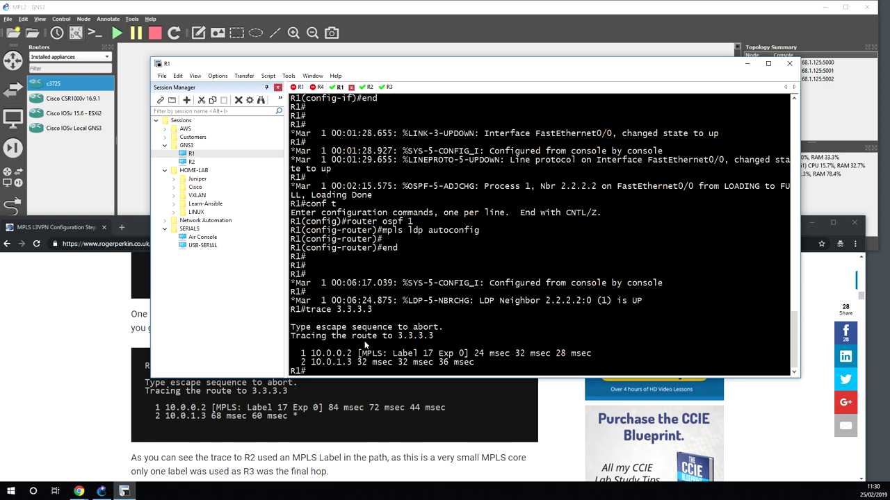
Read the tutorial up to Step 3 on MP-BGP, uncover the topology in GNS3, and draw a straight line between R1 and R3.
{"action": "left_click", "coordinate": [133, 357]}
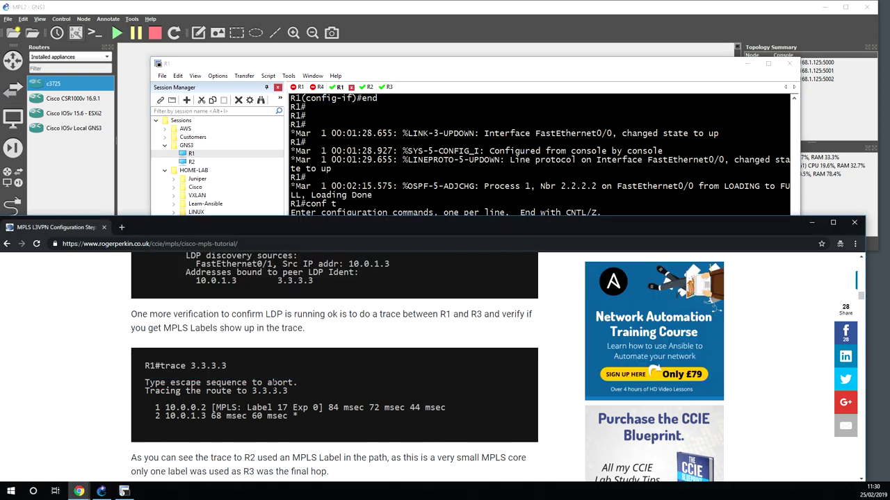
{"action": "scroll", "coordinate": [273, 384], "scroll_direction": "down", "scroll_amount": 3}
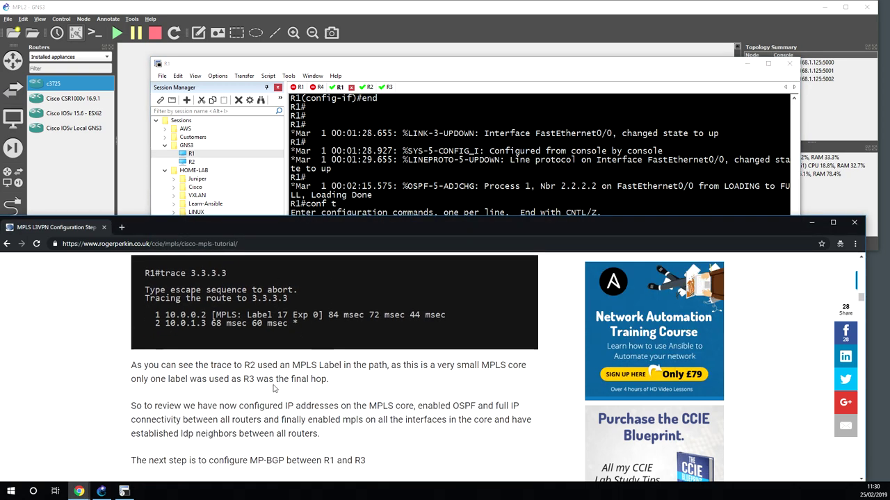
{"action": "scroll", "coordinate": [273, 388], "scroll_direction": "down", "scroll_amount": 2}
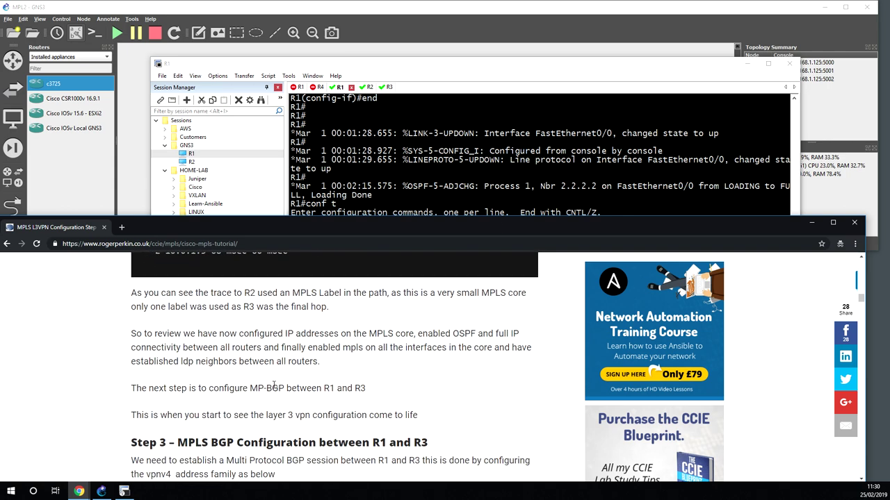
{"action": "scroll", "coordinate": [274, 389], "scroll_direction": "down", "scroll_amount": 1}
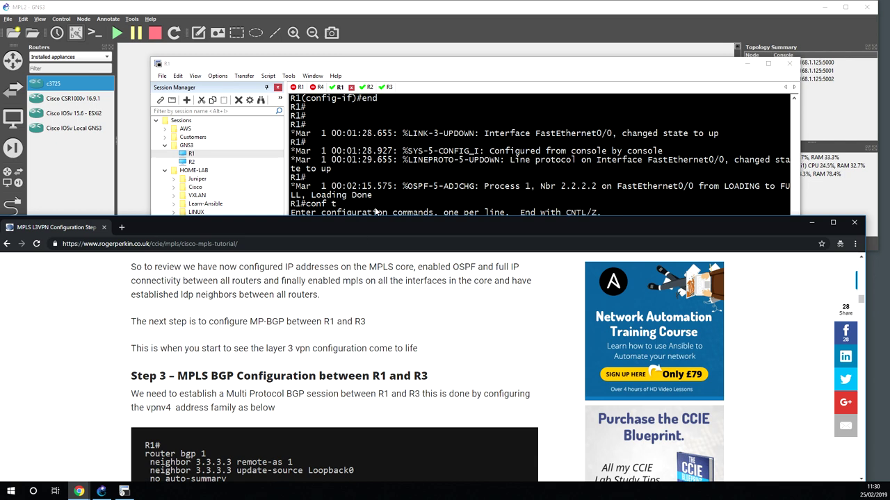
{"action": "left_click", "coordinate": [453, 68]}
{"action": "left_click_drag", "start_coordinate": [453, 70], "coordinate": [470, 299]}
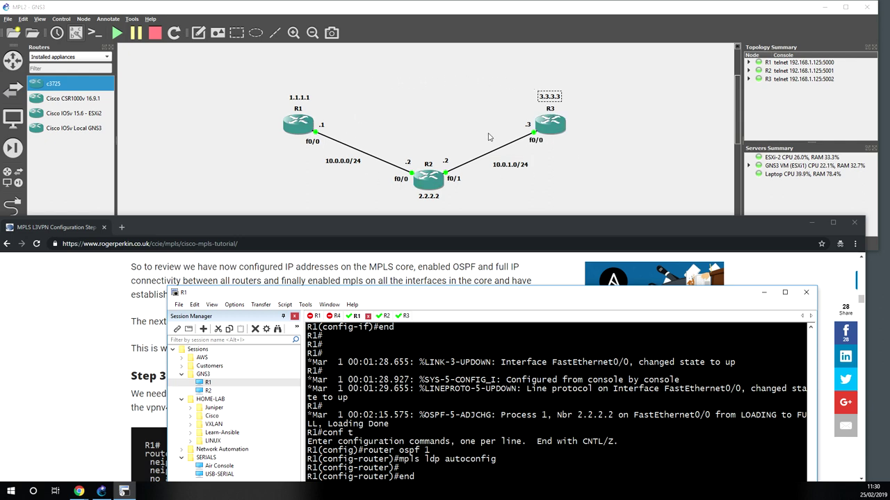
{"action": "left_click", "coordinate": [274, 34]}
{"action": "left_click", "coordinate": [323, 115]}
{"action": "left_click_drag", "start_coordinate": [323, 116], "coordinate": [523, 114]}
{"action": "left_click", "coordinate": [429, 127]}
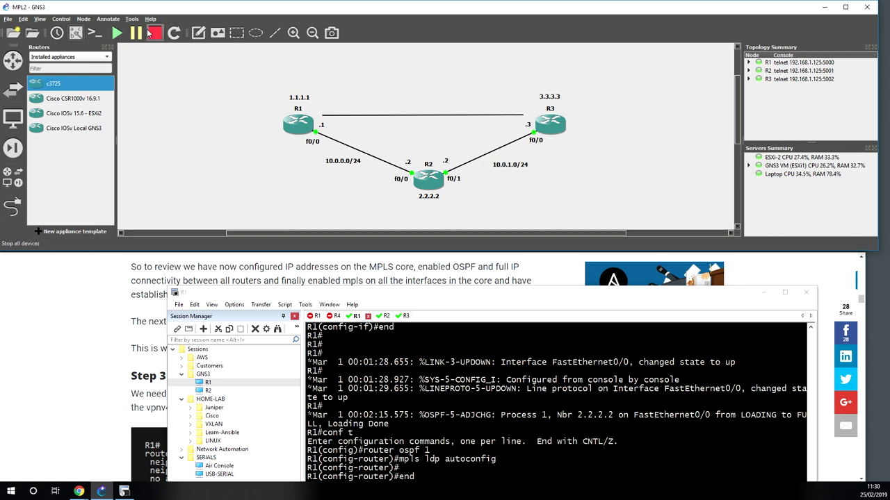
Add the text note MP-BGP above the line between R1 and R3.
{"action": "left_click", "coordinate": [105, 19]}
{"action": "left_click", "coordinate": [104, 19]}
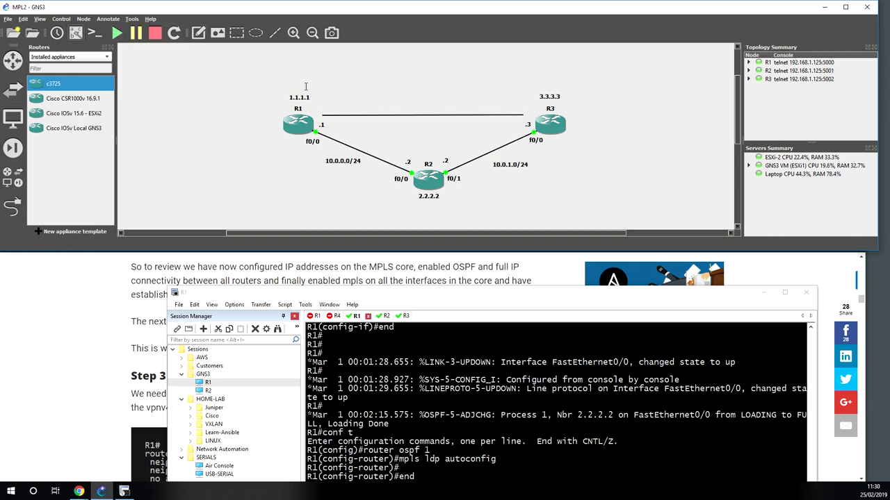
{"action": "left_click", "coordinate": [405, 102]}
{"action": "type", "text": "MP-BGP"}
{"action": "left_click", "coordinate": [368, 96]}
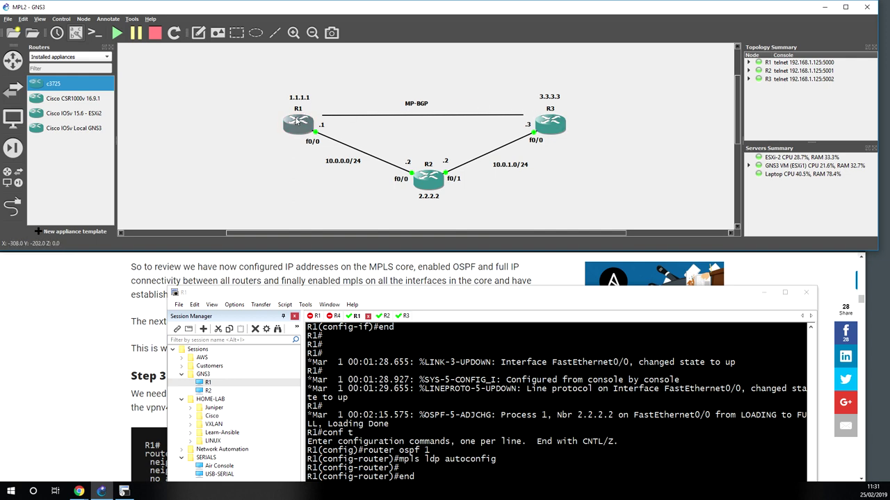
Copy R1's BGP commands, from router bgp 1 to neighbor 3.3.3.3 activate, out of the tutorial's Step 3.
{"action": "mouse_move", "coordinate": [298, 119]}
{"action": "left_click_drag", "start_coordinate": [483, 296], "coordinate": [526, 94]}
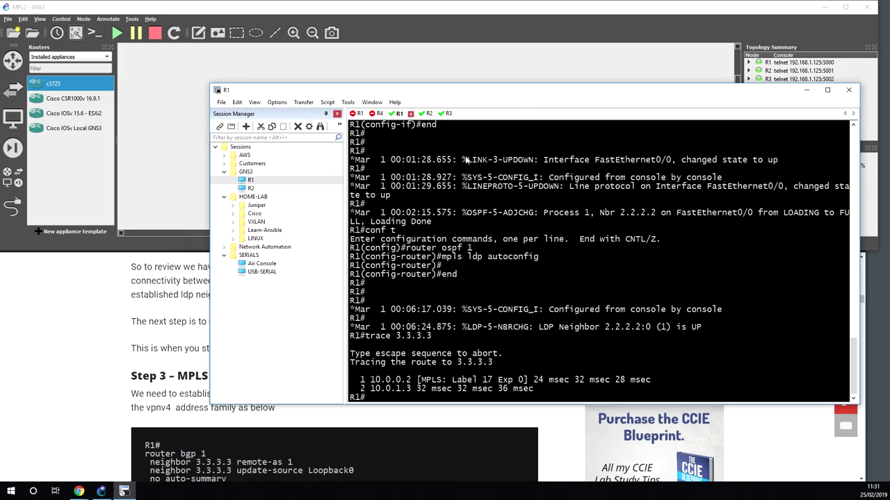
{"action": "left_click", "coordinate": [64, 369]}
{"action": "scroll", "coordinate": [64, 369], "scroll_direction": "down", "scroll_amount": 2}
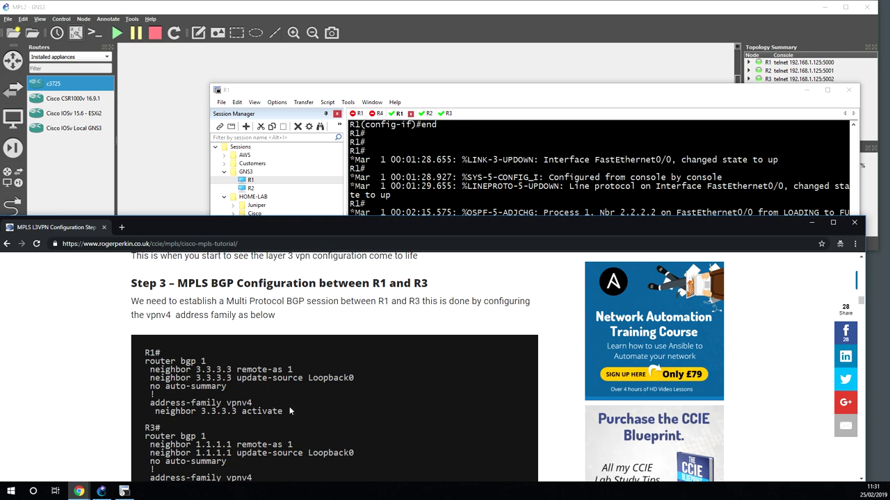
{"action": "left_click_drag", "start_coordinate": [284, 411], "coordinate": [142, 364]}
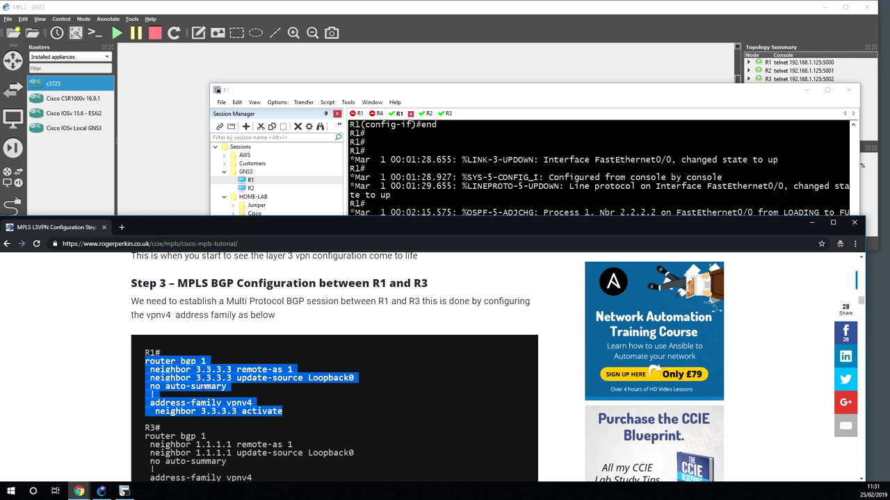
{"action": "right_click", "coordinate": [201, 384]}
{"action": "left_click", "coordinate": [211, 394]}
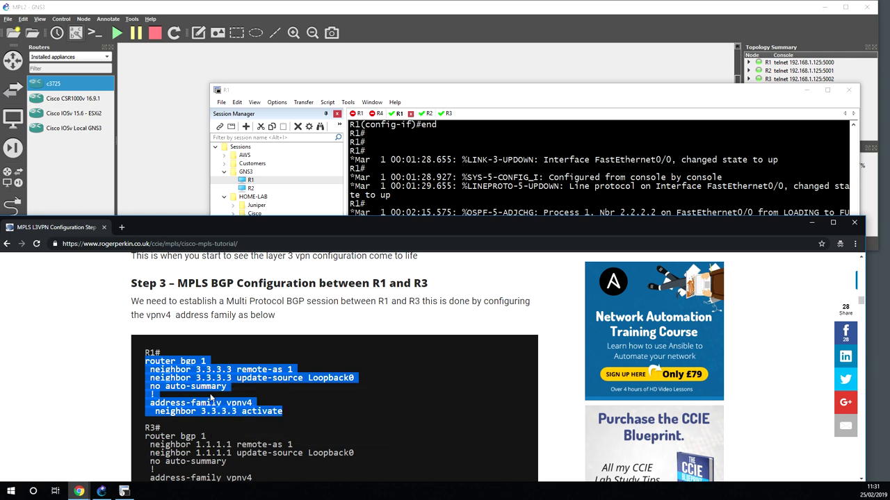
Enter configuration mode on R1 with conf t and paste the copied BGP commands for neighbor 3.3.3.3.
{"action": "left_click", "coordinate": [419, 150]}
{"action": "type", "text": "conf t"}
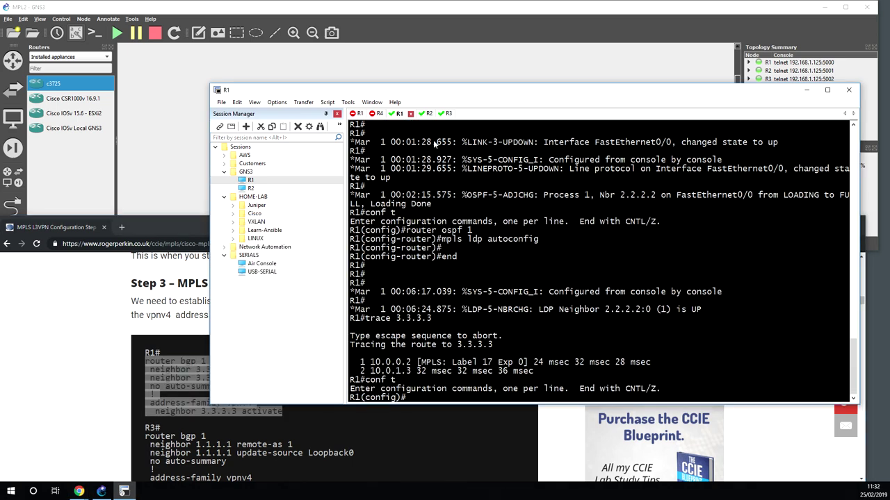
{"action": "right_click", "coordinate": [507, 267]}
{"action": "left_click", "coordinate": [515, 282]}
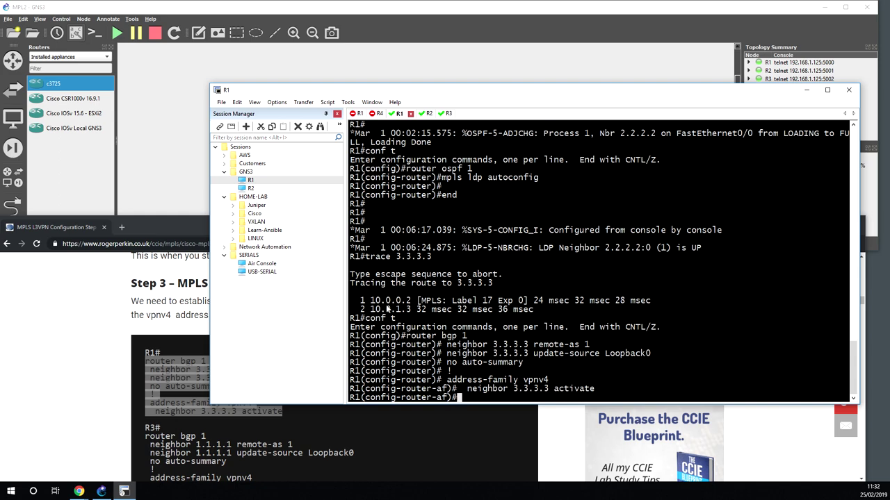
Show R3's console and copy R3's BGP commands, from router bgp 1 to neighbor 1.1.1.1 activate, out of the tutorial.
{"action": "left_click", "coordinate": [447, 113]}
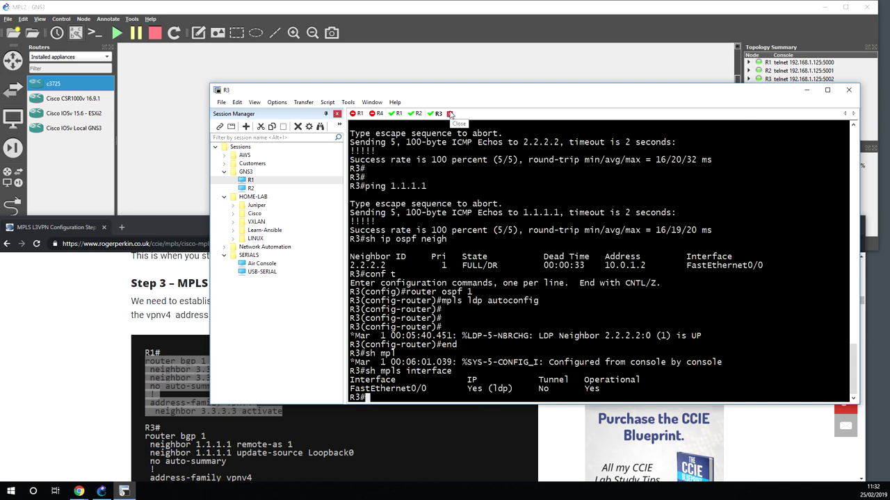
{"action": "key", "text": "alt+Tab"}
{"action": "scroll", "coordinate": [334, 366], "scroll_direction": "down", "scroll_amount": 1}
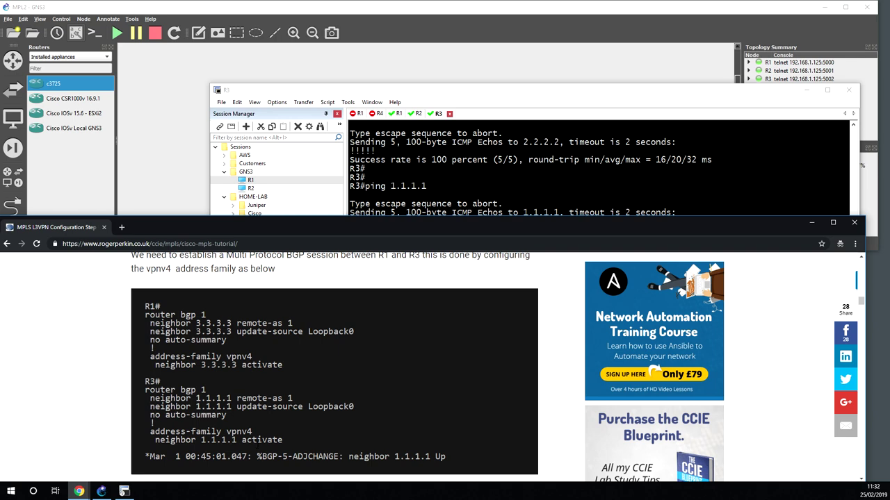
{"action": "left_click_drag", "start_coordinate": [284, 444], "coordinate": [144, 393]}
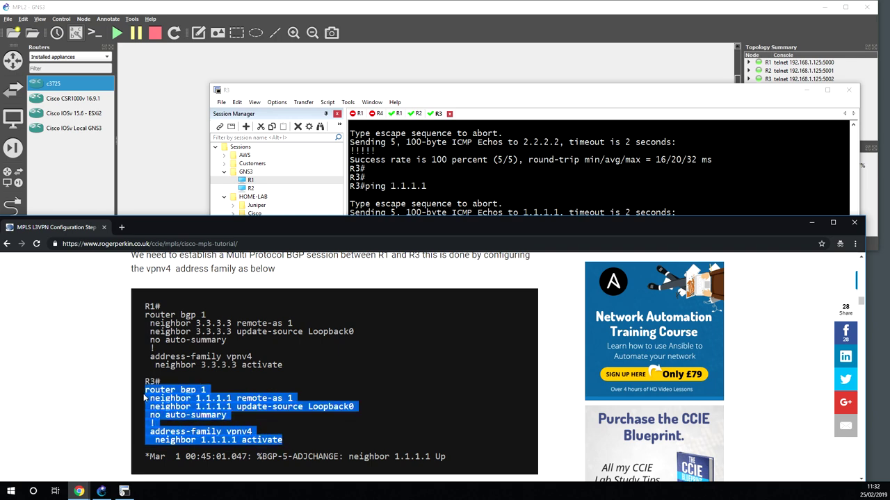
{"action": "right_click", "coordinate": [171, 400]}
{"action": "left_click", "coordinate": [191, 405]}
Enter configuration mode on R3 with conf t, paste the BGP commands for neighbor 1.1.1.1, and leave with end.
{"action": "left_click", "coordinate": [436, 173]}
{"action": "type", "text": "conf t"}
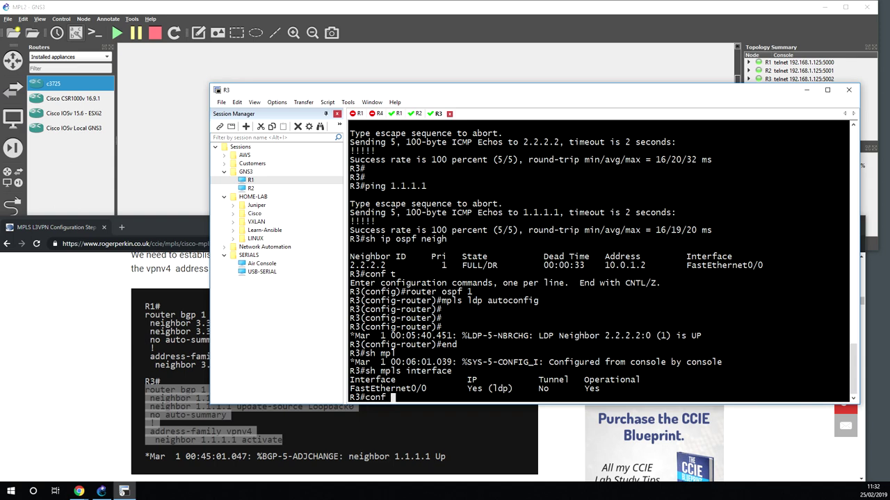
{"action": "key", "text": "Return"}
{"action": "right_click", "coordinate": [464, 220]}
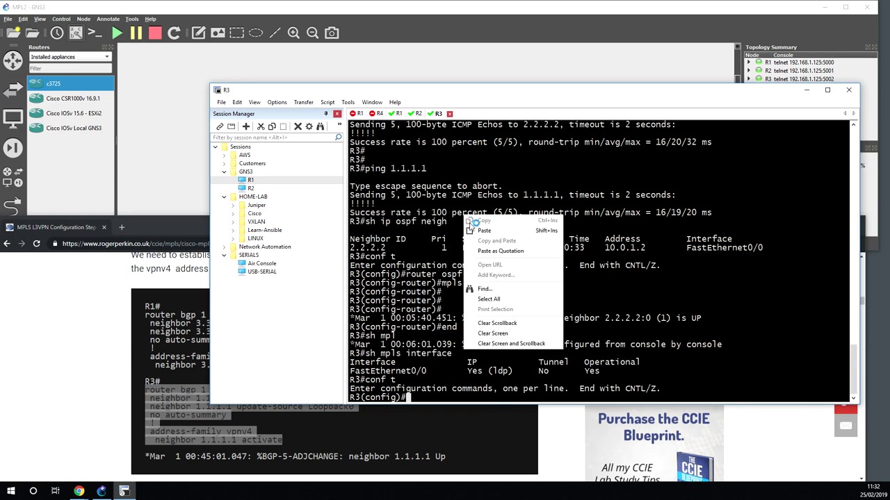
{"action": "left_click", "coordinate": [474, 229]}
{"action": "type", "text": "end"}
{"action": "key", "text": "Return"}
{"action": "key", "text": "Return"}
{"action": "key", "text": "Return"}
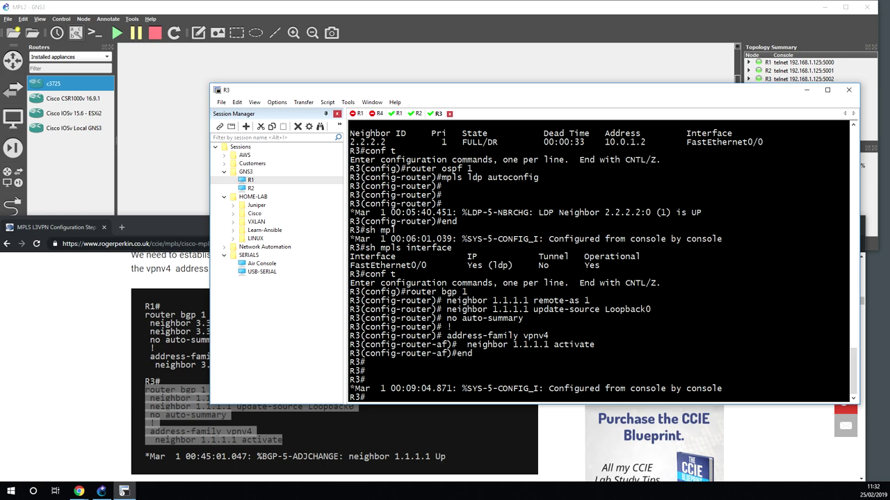
Copy the BGP verification command from the tutorial and run sh bgp vpnv4 unicast all summary on R3.
{"action": "key", "text": "alt+Tab"}
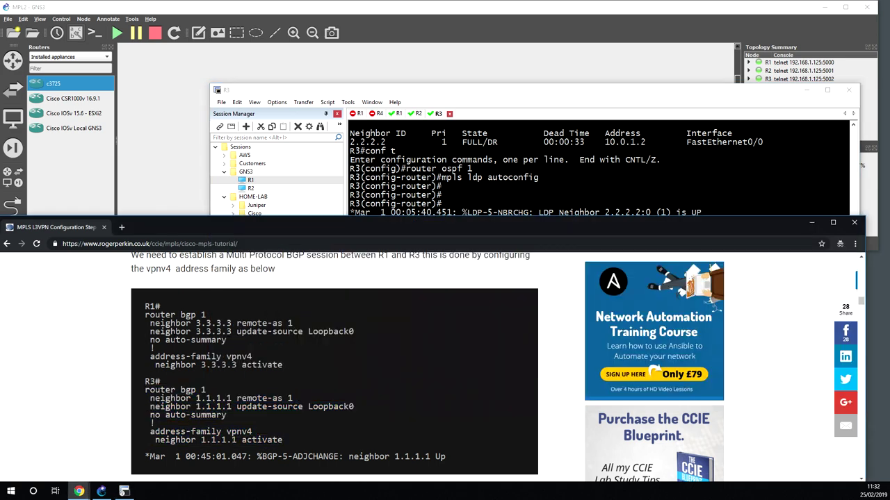
{"action": "scroll", "coordinate": [173, 337], "scroll_direction": "down", "scroll_amount": 2}
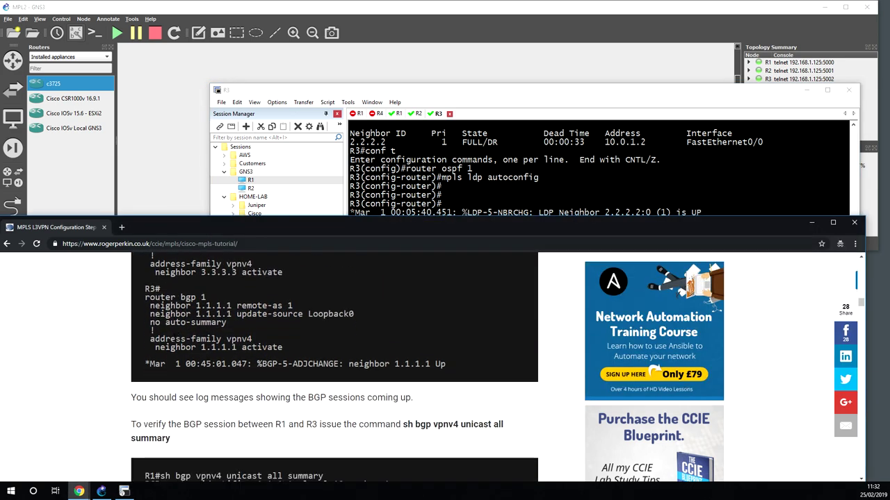
{"action": "left_click_drag", "start_coordinate": [404, 425], "coordinate": [410, 439]}
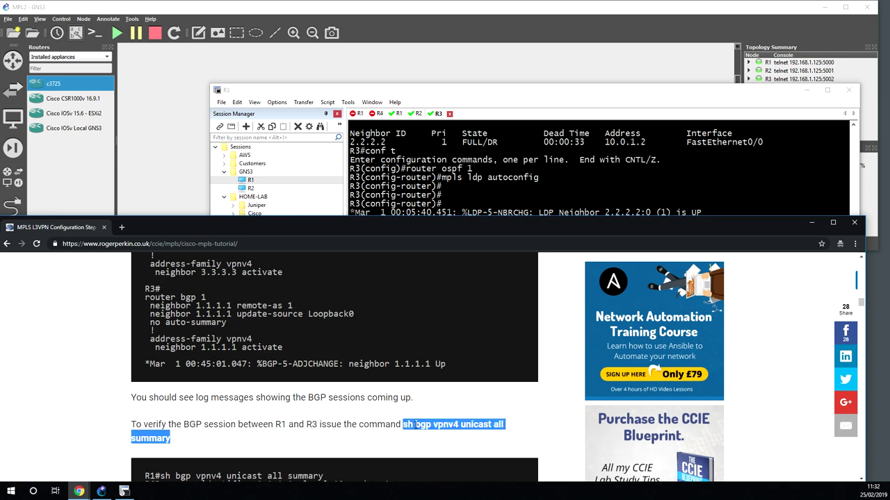
{"action": "right_click", "coordinate": [417, 427]}
{"action": "left_click", "coordinate": [431, 432]}
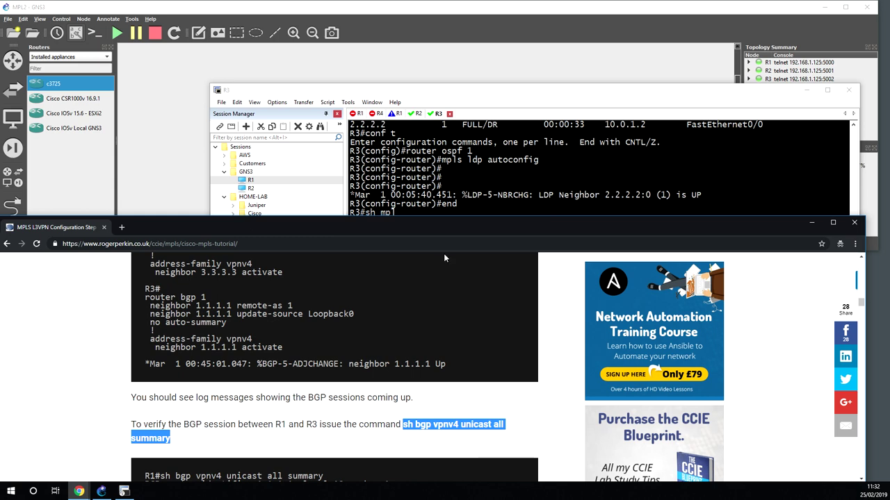
{"action": "left_click", "coordinate": [455, 160]}
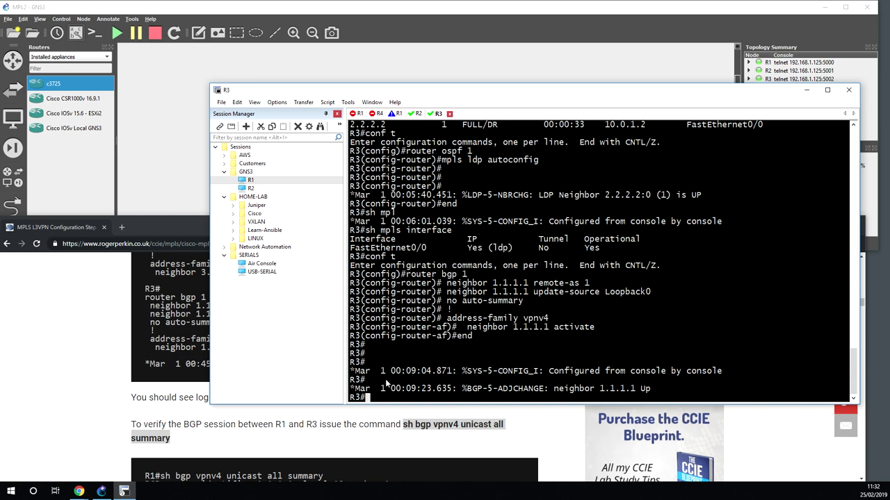
{"action": "right_click", "coordinate": [528, 350]}
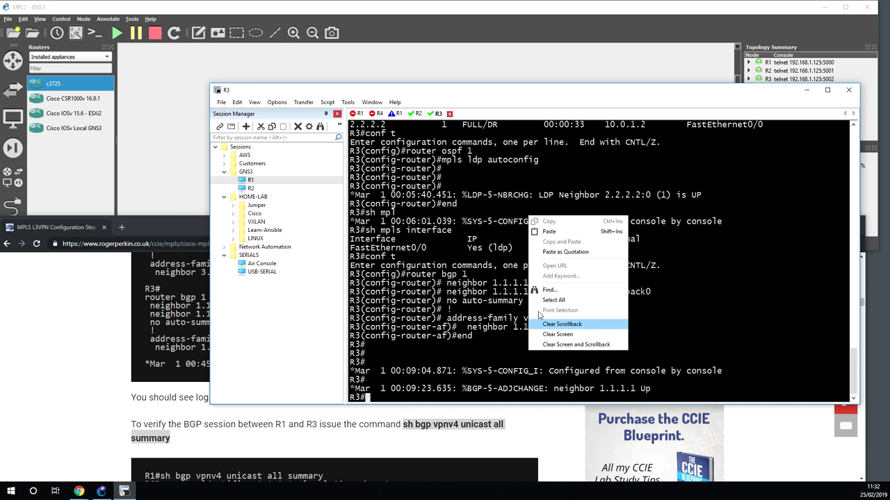
{"action": "left_click", "coordinate": [549, 235]}
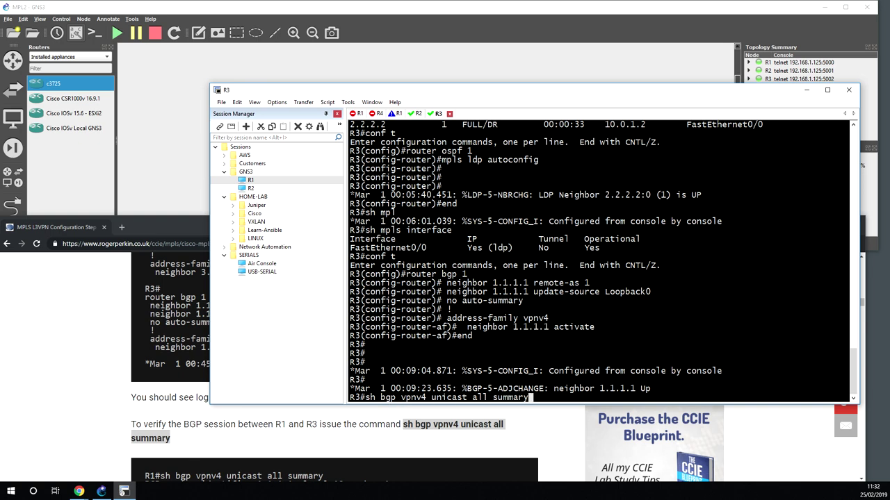
{"action": "key", "text": "Return"}
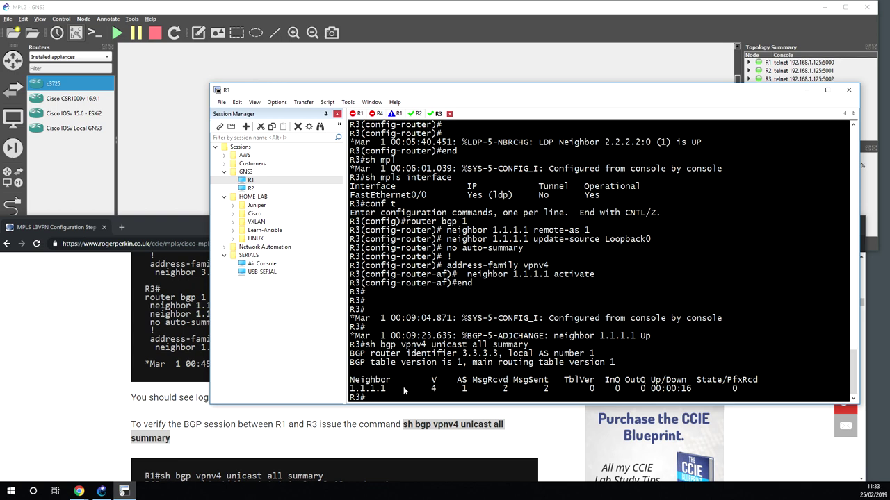
Find the final topology in the tutorial's Step 4 and add three c3725 routers in GNS3, one beside R1 and two beyond R3.
{"action": "left_click", "coordinate": [96, 400]}
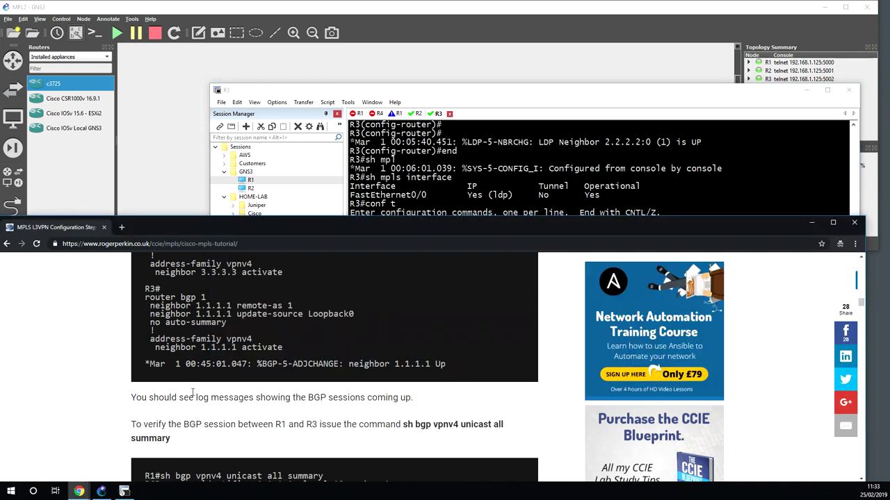
{"action": "scroll", "coordinate": [192, 394], "scroll_direction": "down", "scroll_amount": 4}
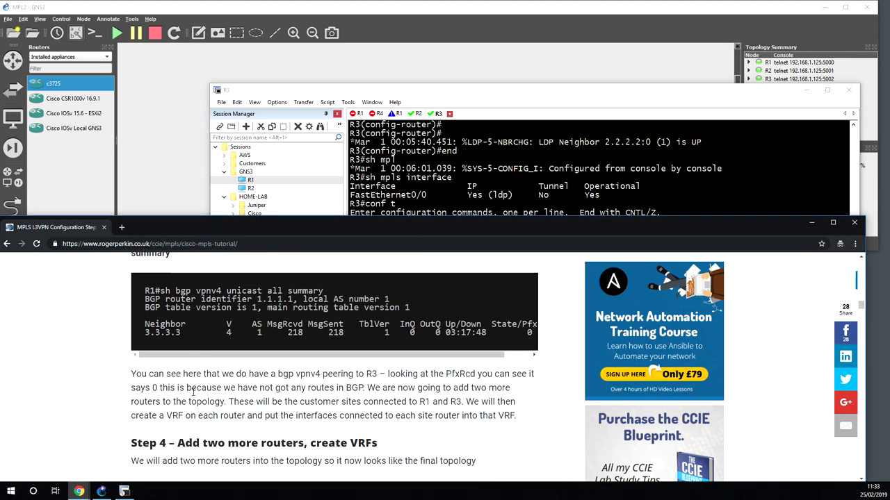
{"action": "scroll", "coordinate": [193, 394], "scroll_direction": "down", "scroll_amount": 3}
{"action": "scroll", "coordinate": [194, 396], "scroll_direction": "down", "scroll_amount": 1}
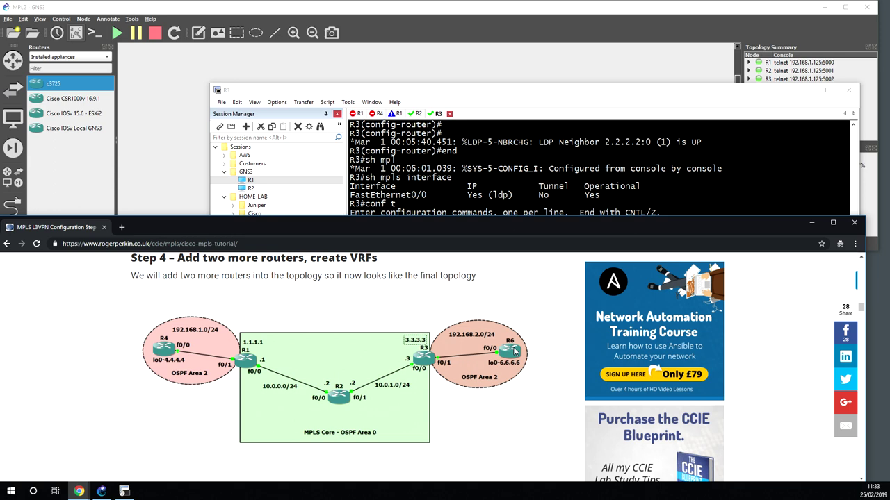
{"action": "left_click", "coordinate": [184, 99]}
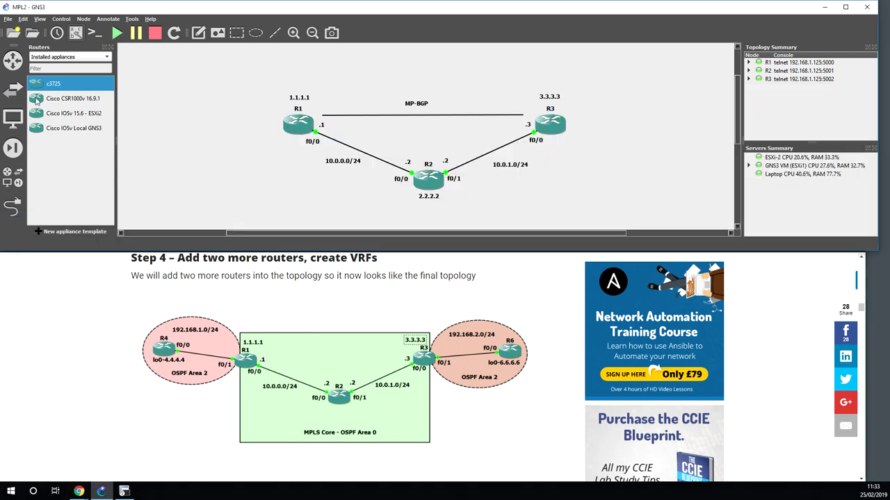
{"action": "left_click_drag", "start_coordinate": [36, 85], "coordinate": [175, 126]}
{"action": "left_click_drag", "start_coordinate": [563, 141], "coordinate": [681, 76]}
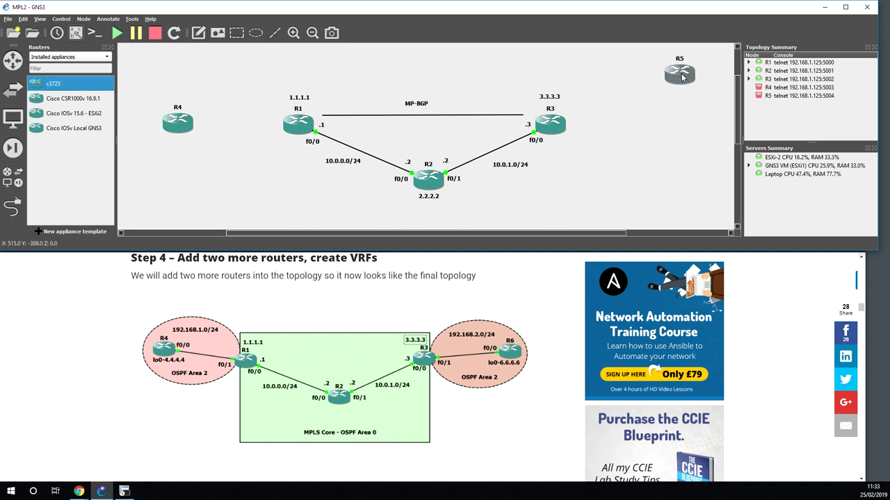
{"action": "left_click_drag", "start_coordinate": [35, 84], "coordinate": [669, 132]}
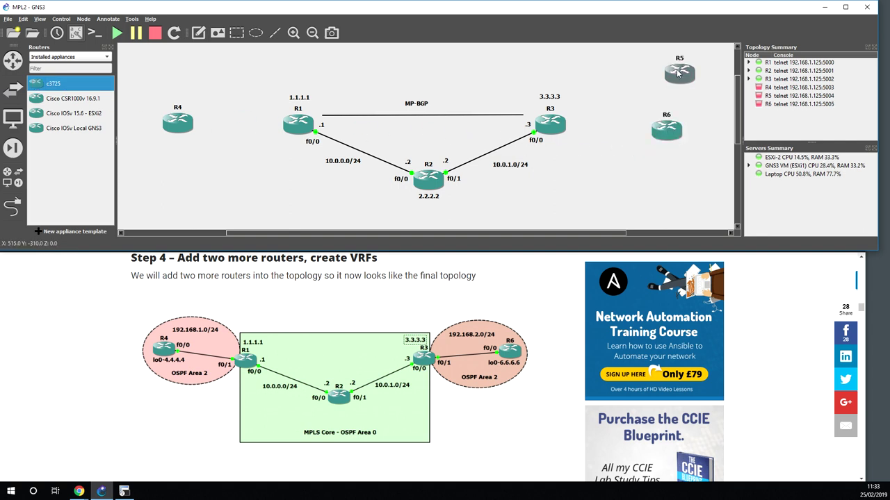
Delete the surplus router R5 from the topology.
{"action": "right_click", "coordinate": [679, 74]}
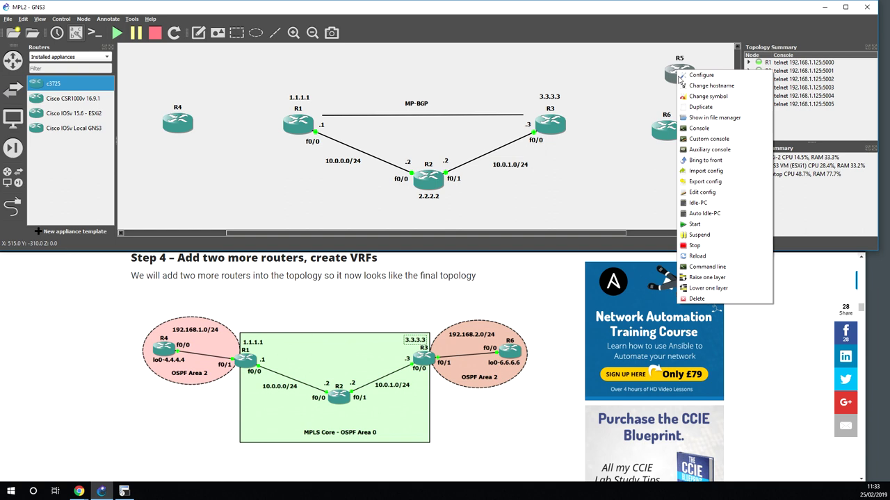
{"action": "left_click", "coordinate": [705, 289]}
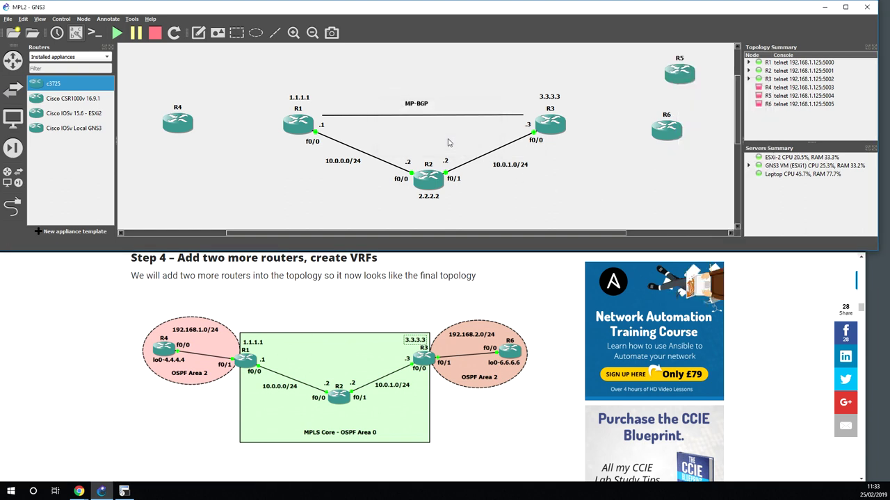
{"action": "left_click", "coordinate": [446, 141]}
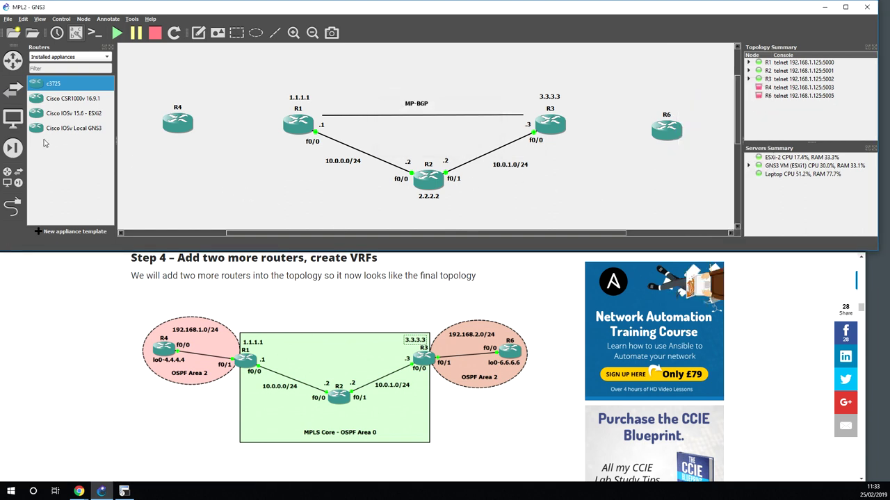
Link R4's f0/0 interface to R1's f0/1 interface.
{"action": "left_click", "coordinate": [11, 206]}
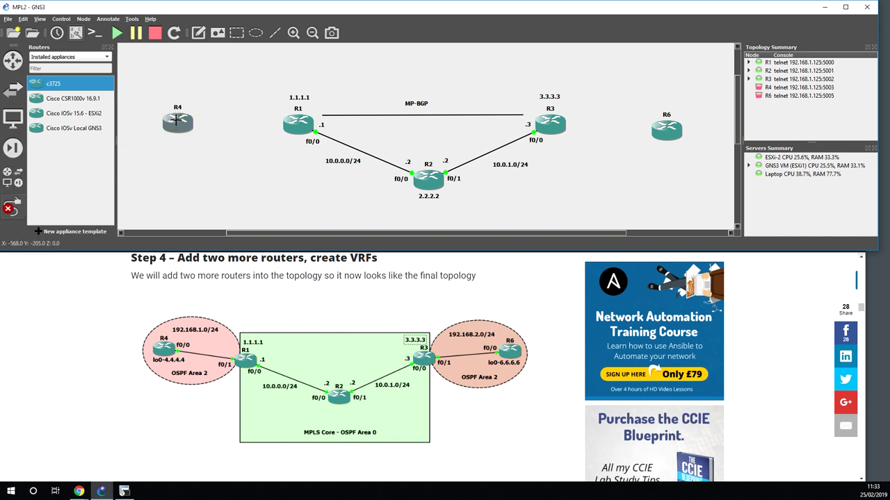
{"action": "left_click", "coordinate": [181, 127]}
{"action": "left_click", "coordinate": [182, 129]}
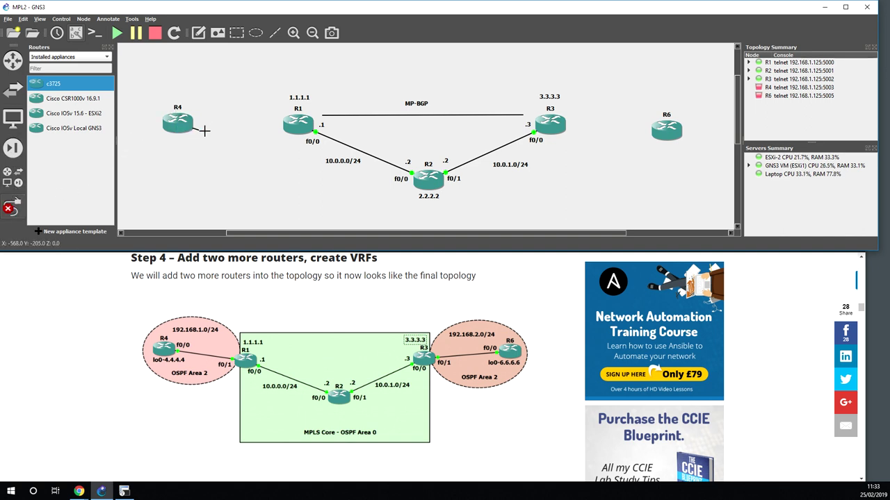
{"action": "left_click", "coordinate": [295, 128]}
{"action": "left_click", "coordinate": [321, 141]}
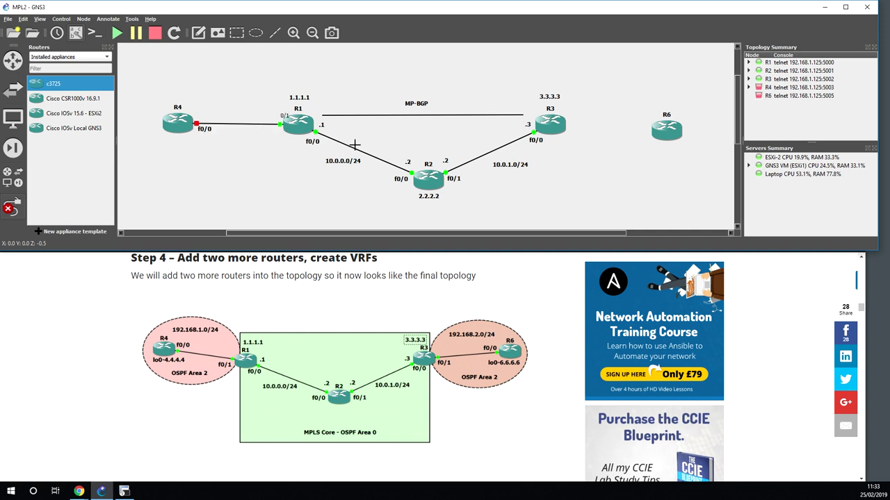
Link R3's f0/1 interface to R6's f0/0 interface, and nudge R6 and R4 into line with R1 and R3.
{"action": "left_click", "coordinate": [560, 128]}
{"action": "left_click", "coordinate": [568, 142]}
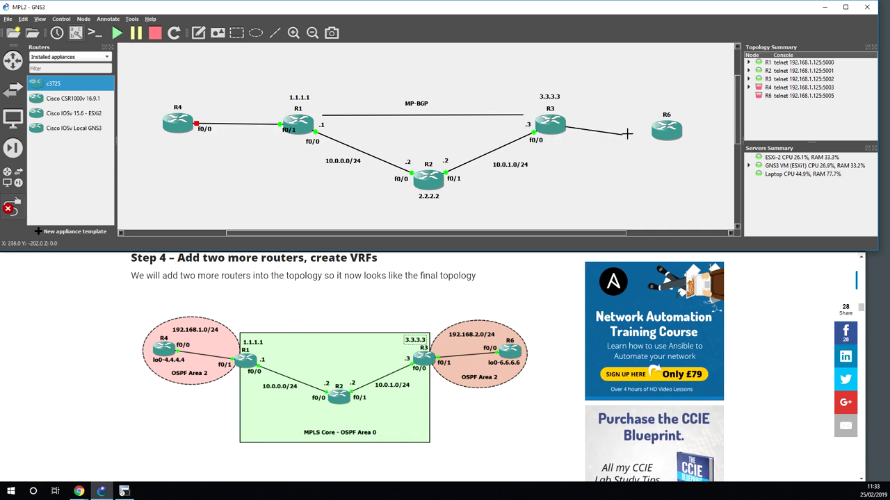
{"action": "left_click", "coordinate": [665, 131]}
{"action": "left_click", "coordinate": [685, 133]}
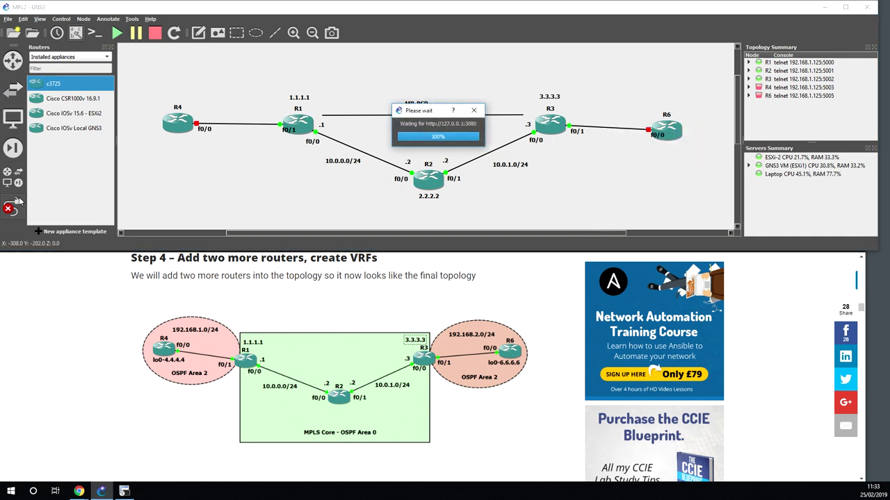
{"action": "left_click_drag", "start_coordinate": [684, 134], "coordinate": [683, 128]}
{"action": "left_click_drag", "start_coordinate": [181, 126], "coordinate": [179, 128]}
Start routers R4 and R6.
{"action": "right_click", "coordinate": [179, 127]}
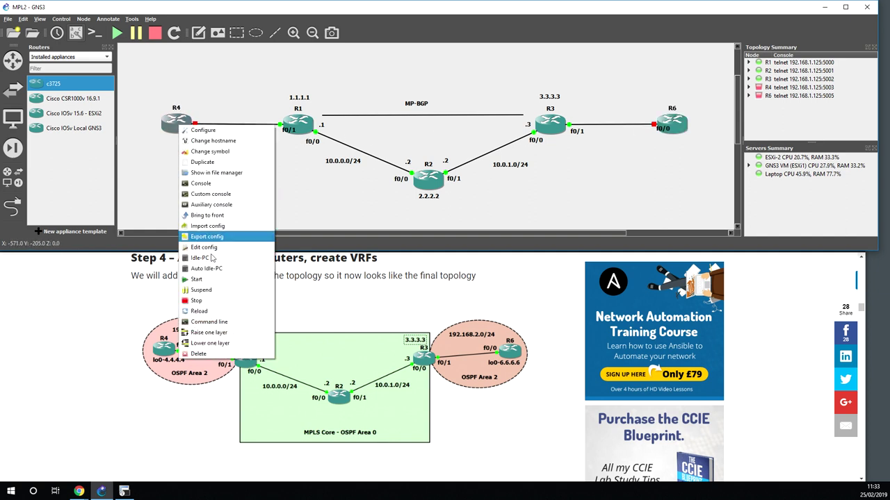
{"action": "left_click", "coordinate": [200, 278]}
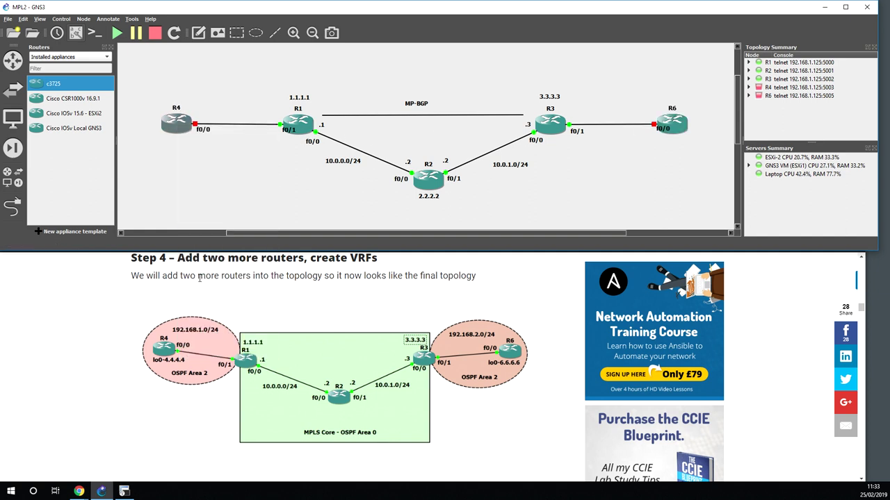
{"action": "right_click", "coordinate": [677, 126]}
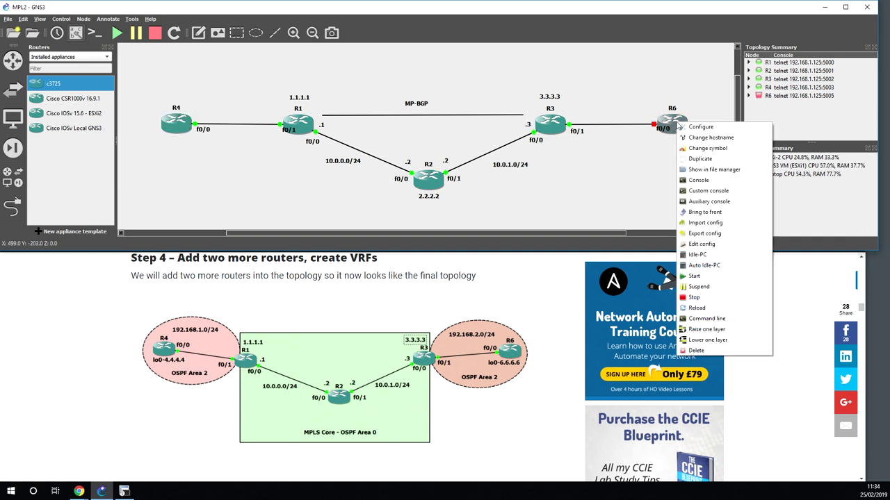
{"action": "left_click", "coordinate": [700, 276]}
Move the f0/1 label clear of R1's symbol and copy R4's commands, from int lo0 to no shut, out of the tutorial.
{"action": "scroll", "coordinate": [554, 353], "scroll_direction": "down", "scroll_amount": 3}
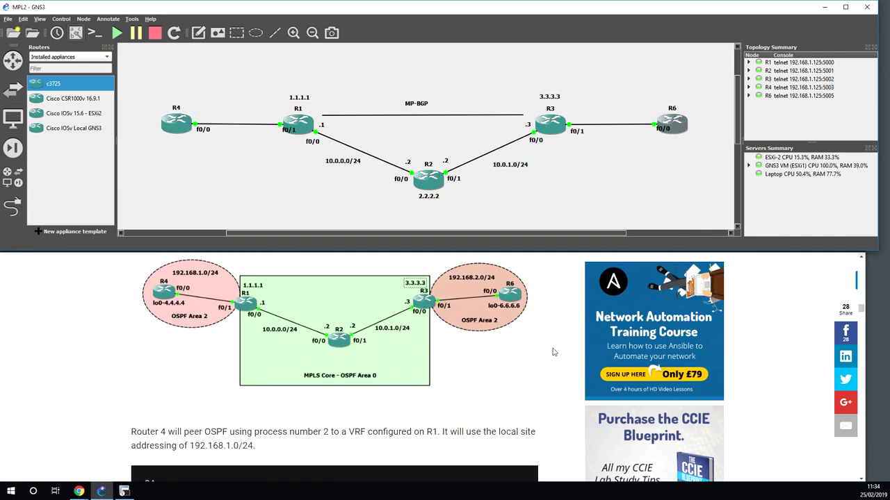
{"action": "scroll", "coordinate": [554, 353], "scroll_direction": "down", "scroll_amount": 1}
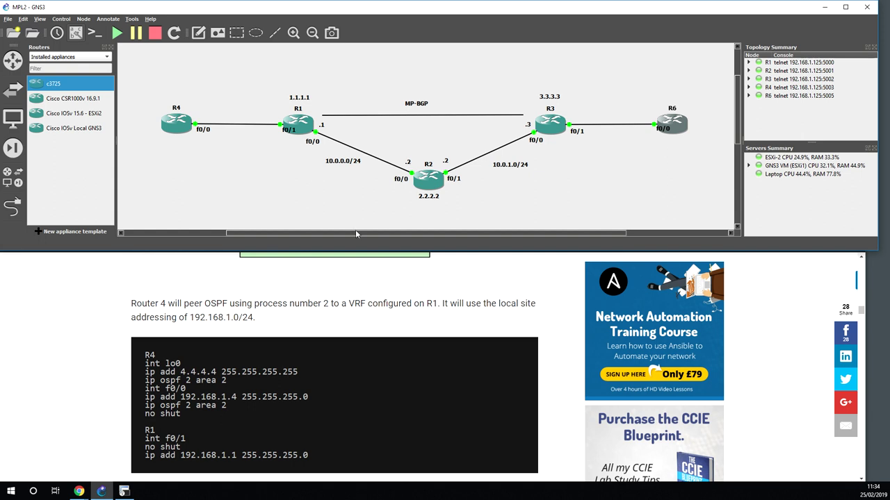
{"action": "left_click_drag", "start_coordinate": [288, 134], "coordinate": [275, 135]}
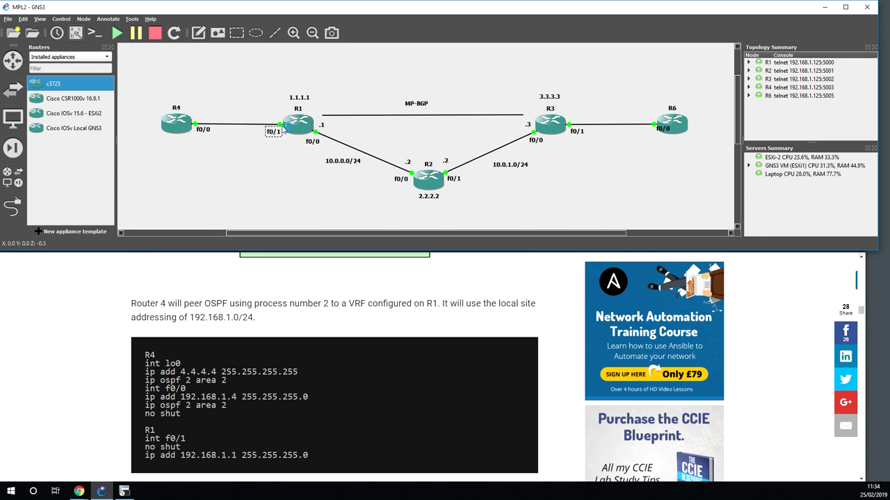
{"action": "mouse_move", "coordinate": [299, 130]}
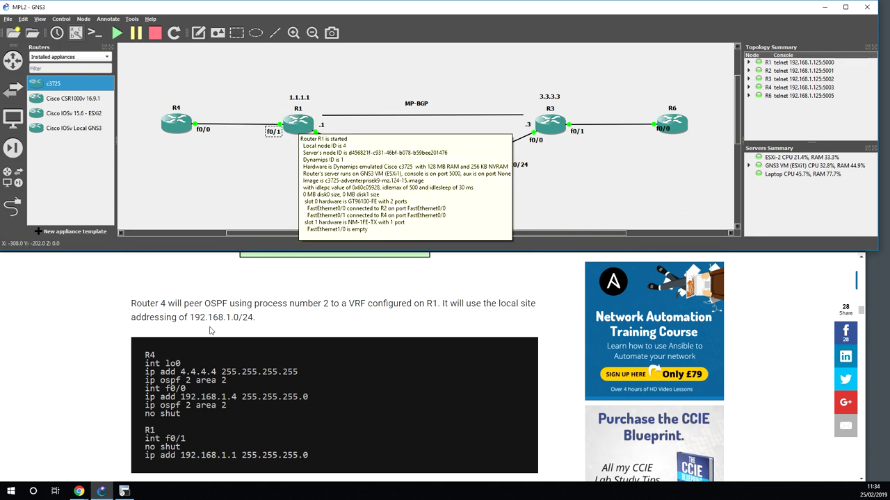
{"action": "left_click_drag", "start_coordinate": [182, 415], "coordinate": [137, 371]}
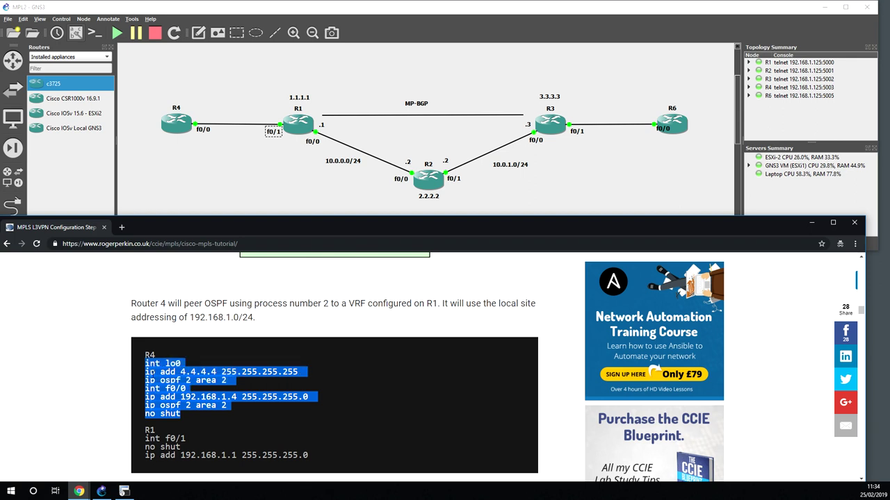
{"action": "right_click", "coordinate": [150, 372]}
{"action": "left_click", "coordinate": [167, 386]}
Open a console session to R4 and bring up its command prompt.
{"action": "left_click", "coordinate": [178, 129]}
{"action": "right_click", "coordinate": [179, 129]}
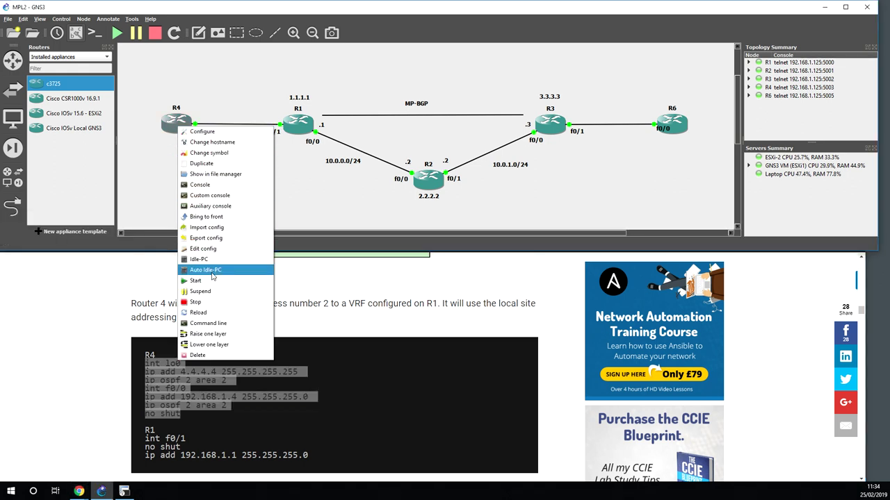
{"action": "left_click", "coordinate": [186, 185]}
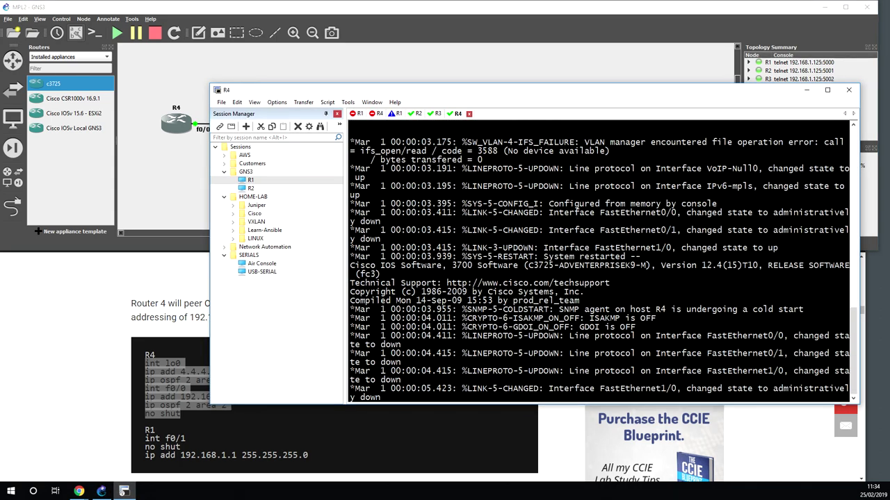
{"action": "key", "text": "Return"}
{"action": "key", "text": "Return"}
{"action": "key", "text": "Return"}
{"action": "key", "text": "Return"}
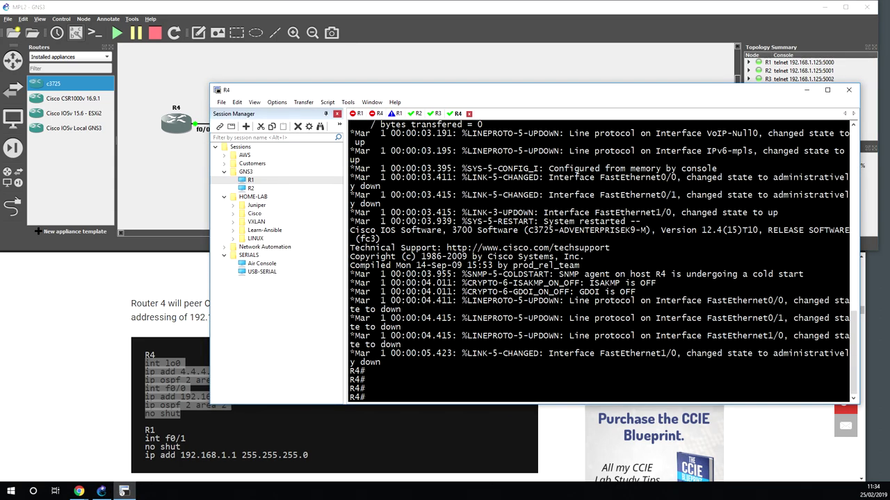
Enter configuration mode on R4 with conf t and paste the copied lo0 and f0/0 commands with addresses 4.4.4.4 and 192.168.1.4.
{"action": "type", "text": "conf t"}
{"action": "key", "text": "Return"}
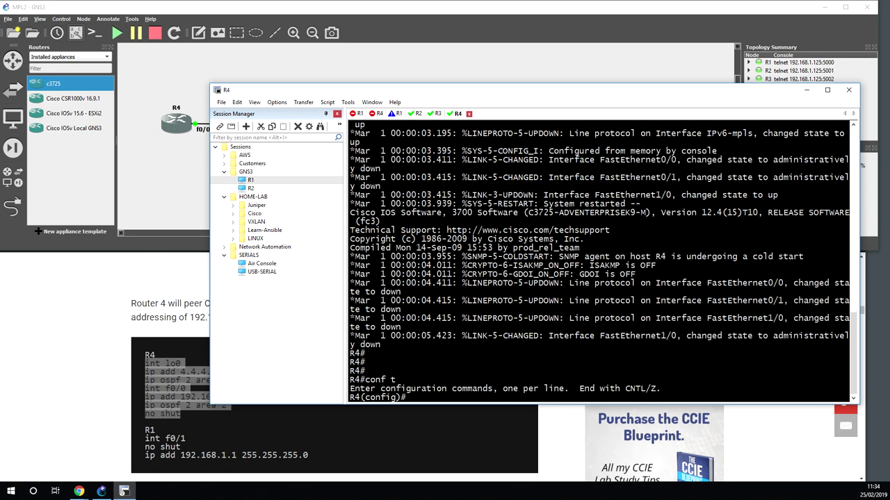
{"action": "right_click", "coordinate": [455, 276]}
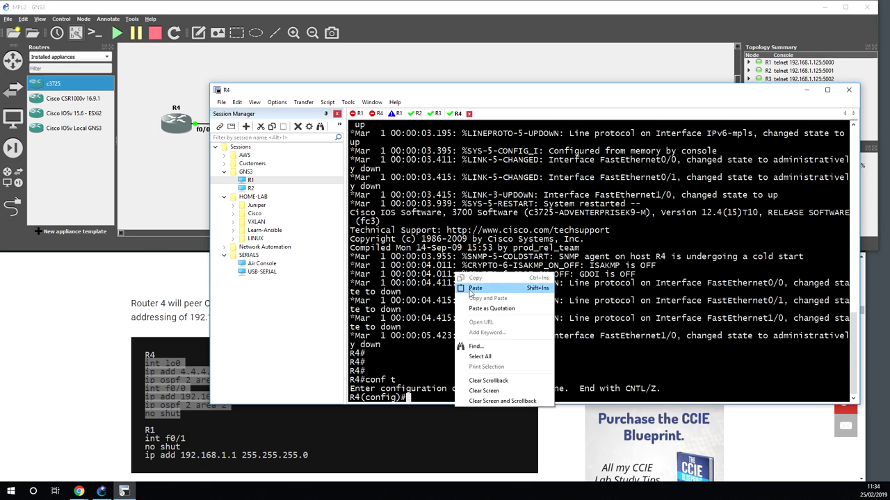
{"action": "left_click", "coordinate": [468, 289]}
{"action": "key", "text": "Return"}
{"action": "key", "text": "Return"}
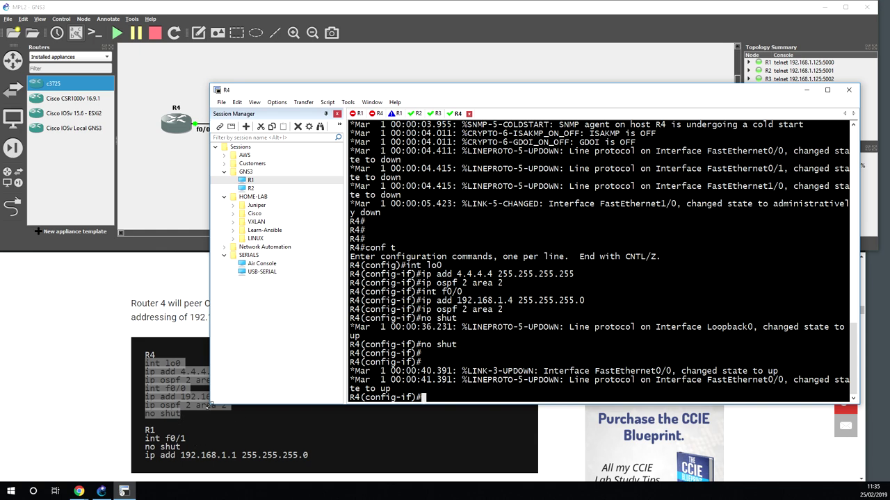
Copy R1's commands, from int f0/1 to ip add 192.168.1.1 255.255.255.0, out of the tutorial.
{"action": "left_click", "coordinate": [154, 410]}
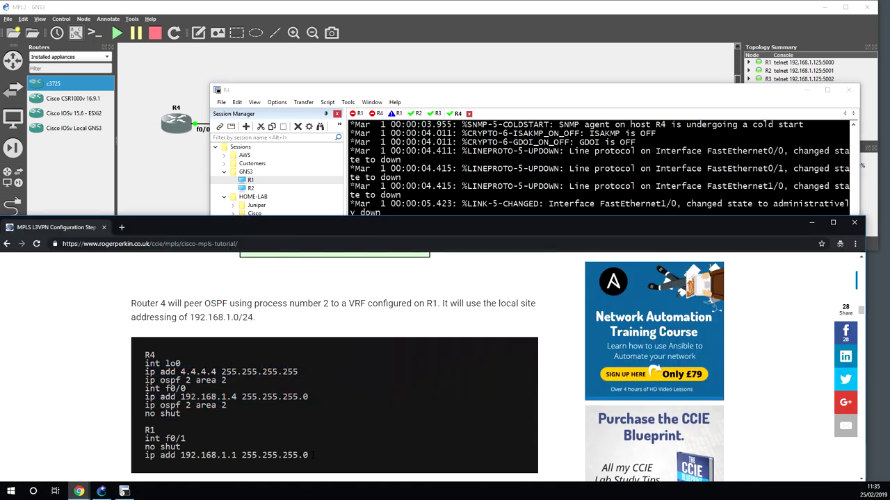
{"action": "left_click_drag", "start_coordinate": [315, 458], "coordinate": [303, 455]}
{"action": "left_click_drag", "start_coordinate": [154, 439], "coordinate": [141, 443]}
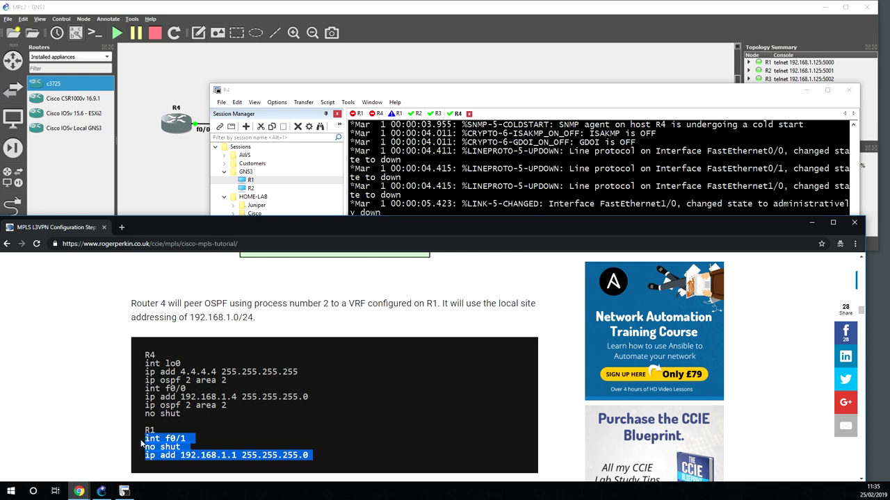
{"action": "right_click", "coordinate": [153, 448]}
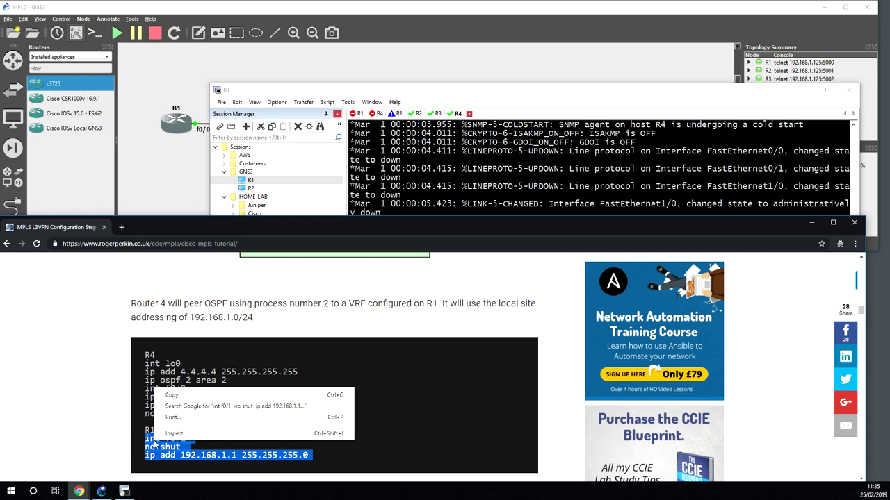
{"action": "left_click", "coordinate": [177, 399]}
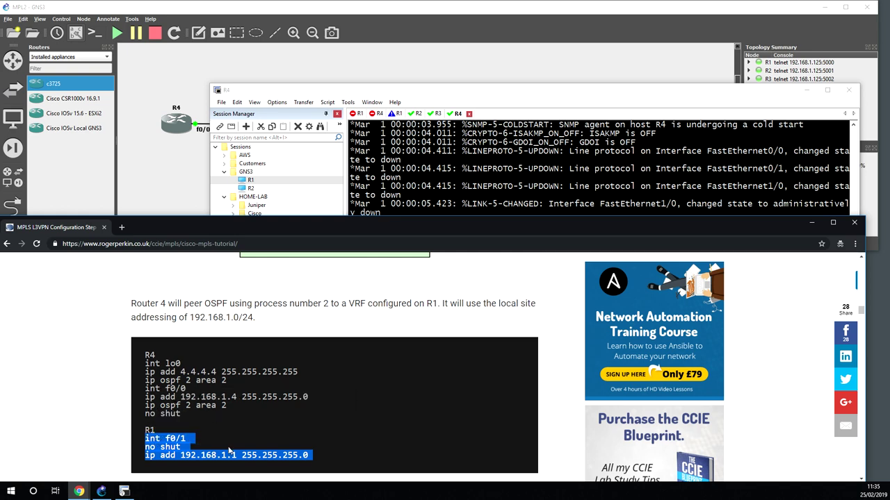
Show R1's console, leave its BGP configuration with end, and re-enter configuration mode with conf t.
{"action": "left_click", "coordinate": [396, 113]}
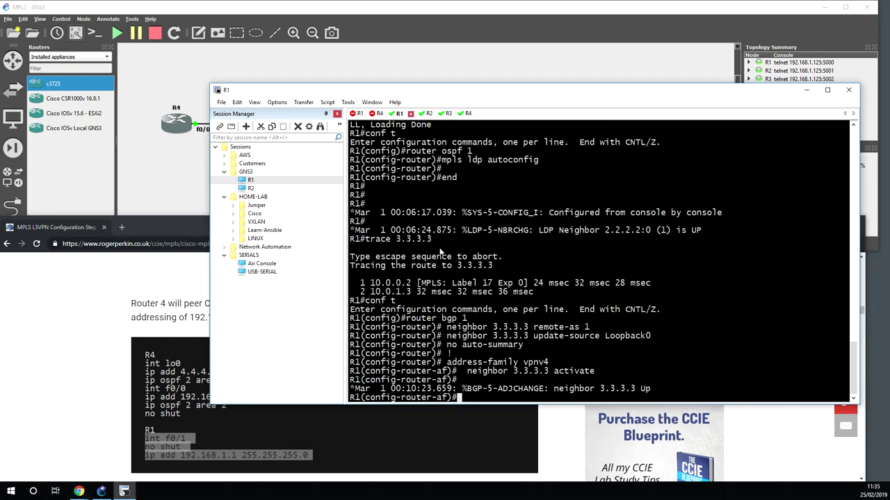
{"action": "type", "text": "end"}
{"action": "key", "text": "Return"}
{"action": "type", "text": "conf t"}
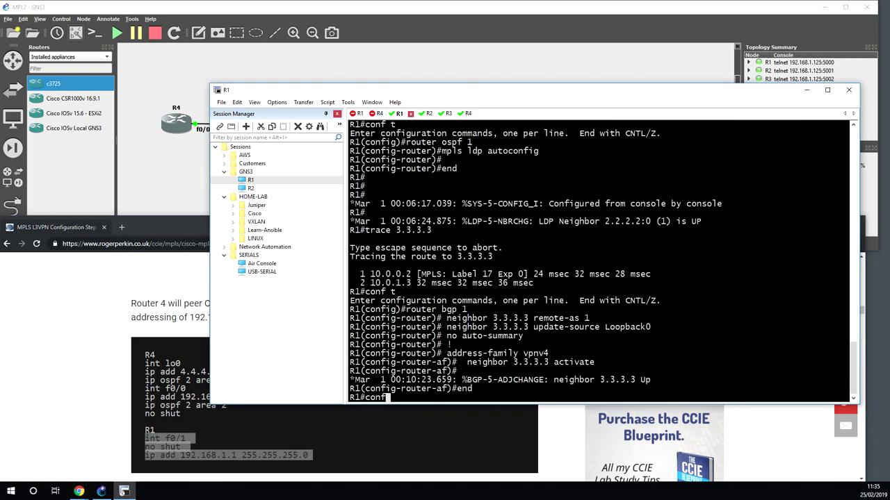
{"action": "key", "text": "Return"}
Paste the f0/1 commands with address 192.168.1.1 255.255.255.0 into R1 and leave configuration mode with end.
{"action": "right_click", "coordinate": [431, 241]}
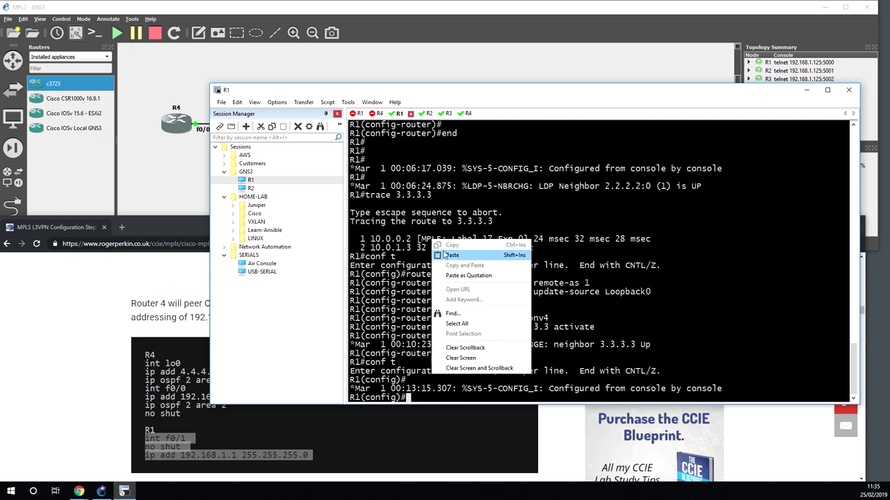
{"action": "left_click", "coordinate": [448, 255]}
{"action": "type", "text": "end"}
{"action": "key", "text": "Return"}
{"action": "key", "text": "Return"}
{"action": "key", "text": "Return"}
{"action": "key", "text": "Return"}
{"action": "key", "text": "Return"}
{"action": "key", "text": "Return"}
{"action": "key", "text": "Return"}
{"action": "key", "text": "Return"}
{"action": "key", "text": "Return"}
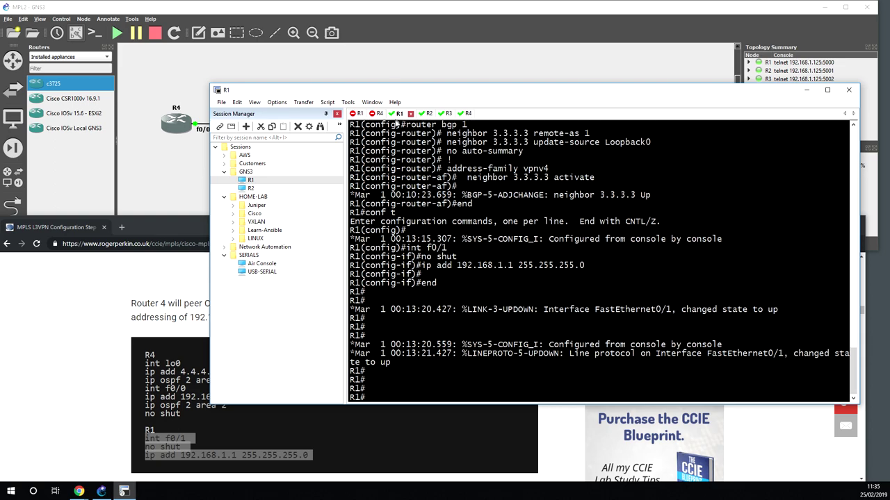
Move the console window aside to uncover R4 and R1 in the topology, and ping 192.168.1.4 from R1.
{"action": "left_click_drag", "start_coordinate": [396, 91], "coordinate": [540, 69]}
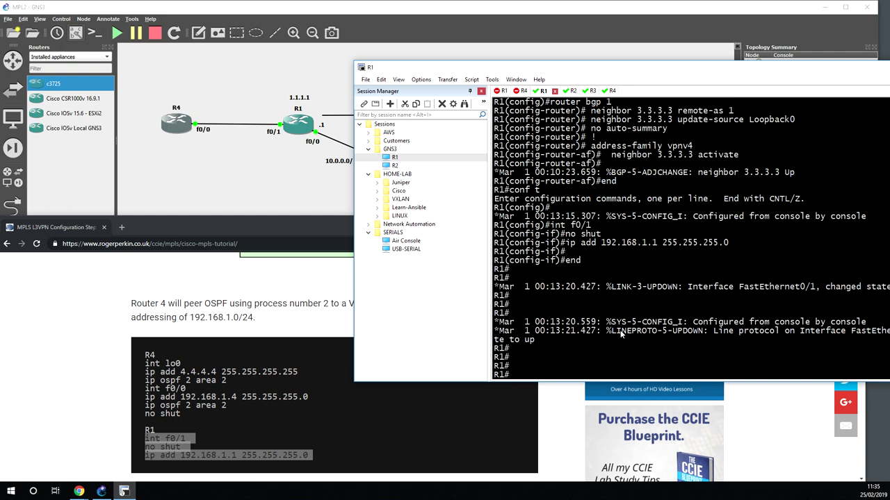
{"action": "type", "text": "ping 192.168.1.4"}
{"action": "key", "text": "Return"}
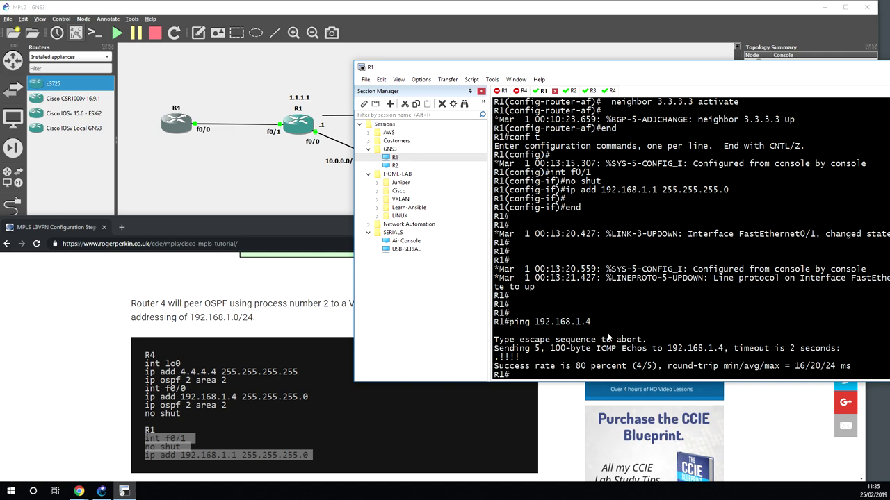
Add a note reading 192.168.1.4 to the topology and place it above R4.
{"action": "left_click", "coordinate": [262, 175]}
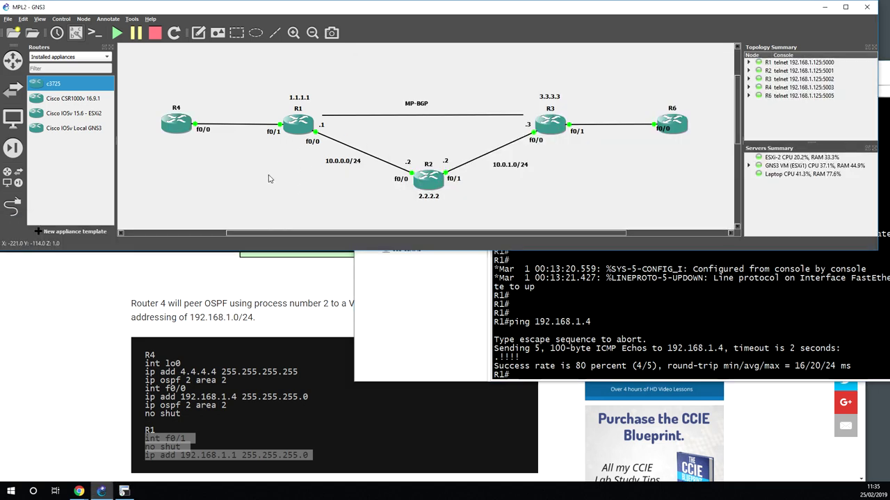
{"action": "left_click", "coordinate": [108, 19]}
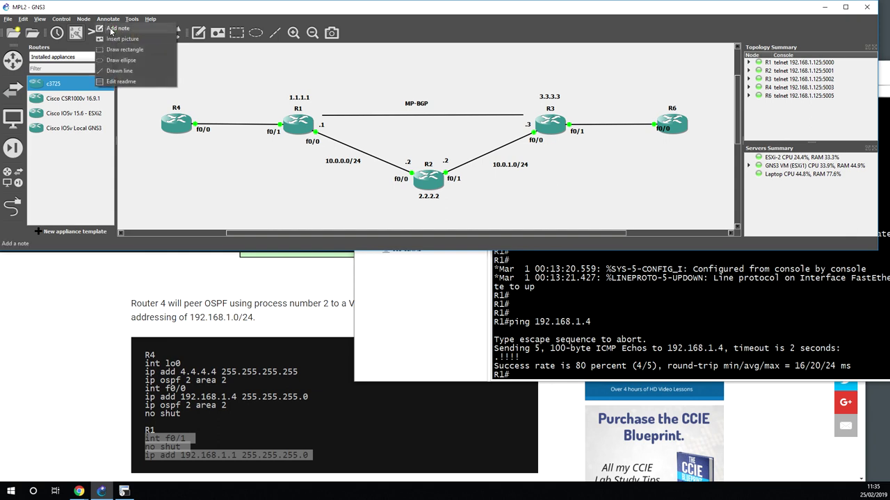
{"action": "left_click", "coordinate": [110, 20]}
{"action": "left_click", "coordinate": [225, 112]}
{"action": "type", "text": "192.168."}
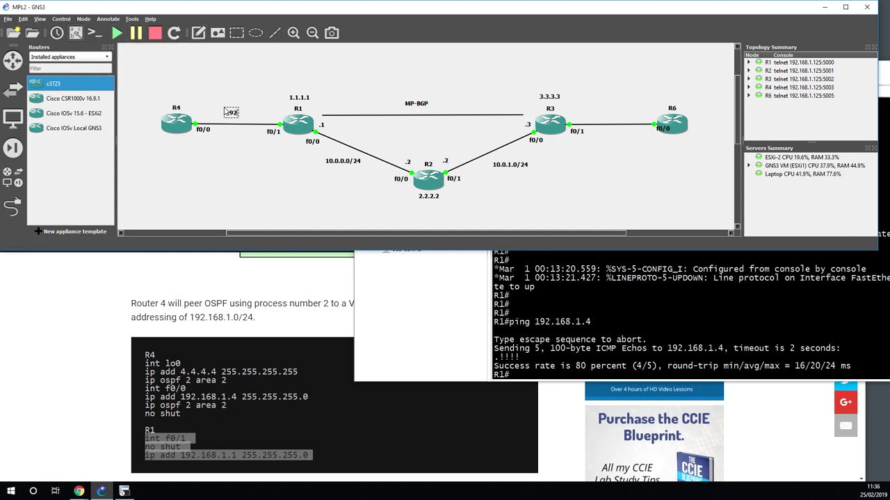
{"action": "type", "text": "1.4"}
{"action": "left_click", "coordinate": [231, 98]}
{"action": "left_click_drag", "start_coordinate": [237, 118], "coordinate": [167, 101]}
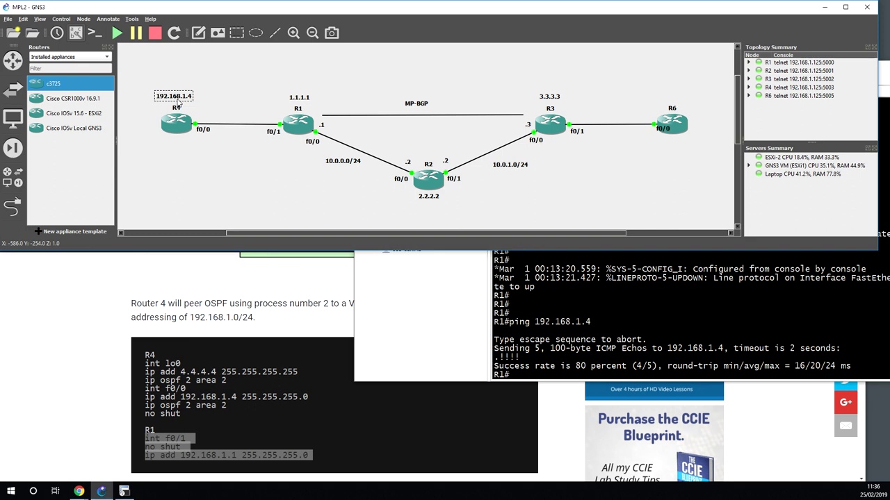
Duplicate the 192.168.1.4 note, place the copy beside R1's f0/1 link, and change its text to 192.168.1.1.
{"action": "right_click", "coordinate": [177, 98]}
{"action": "left_click", "coordinate": [196, 103]}
{"action": "left_click_drag", "start_coordinate": [194, 105], "coordinate": [271, 118]}
{"action": "double_click", "coordinate": [273, 117]}
{"action": "left_click", "coordinate": [273, 118]}
{"action": "type", "text": "1"}
{"action": "key", "text": "BackSpace"}
{"action": "left_click", "coordinate": [237, 88]}
{"action": "key", "text": "BackSpace"}
{"action": "type", "text": "192.168.1.1"}
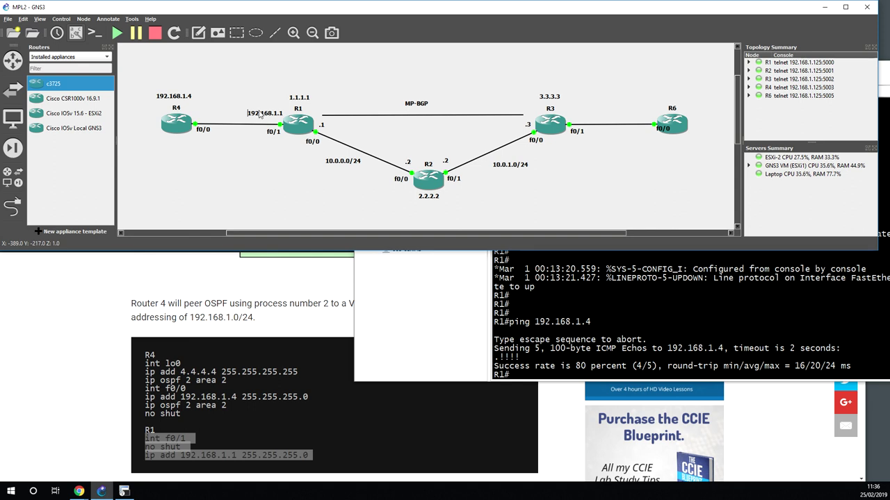
Read the tutorial's explanation of VRFs and list R1's OSPF interfaces with sh ip ospf int brief.
{"action": "left_click", "coordinate": [288, 314]}
{"action": "scroll", "coordinate": [322, 355], "scroll_direction": "down", "scroll_amount": 1}
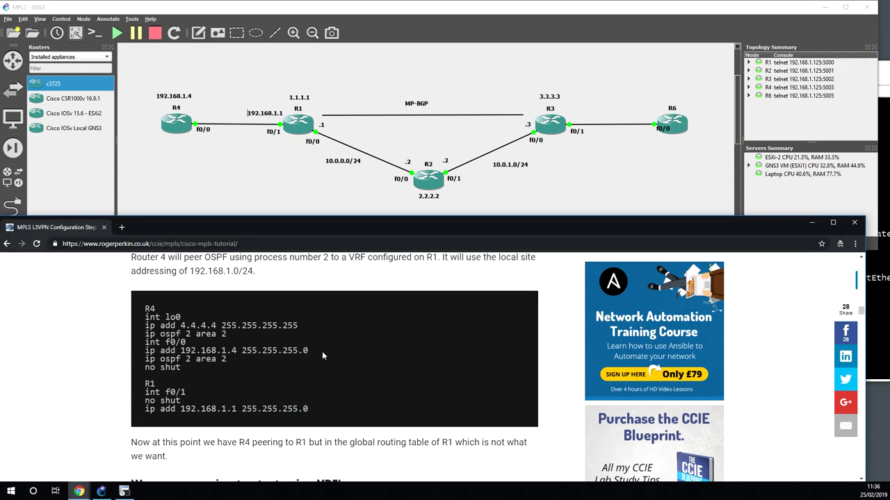
{"action": "scroll", "coordinate": [322, 355], "scroll_direction": "down", "scroll_amount": 1}
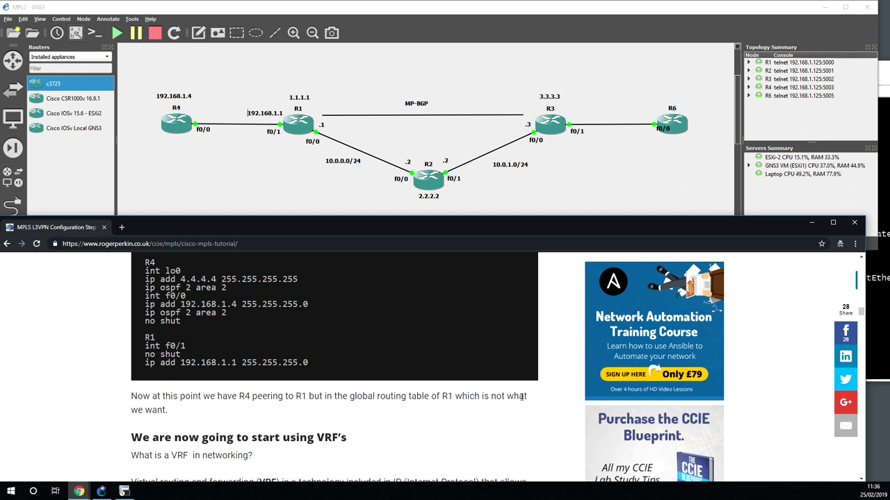
{"action": "scroll", "coordinate": [200, 401], "scroll_direction": "down", "scroll_amount": 1}
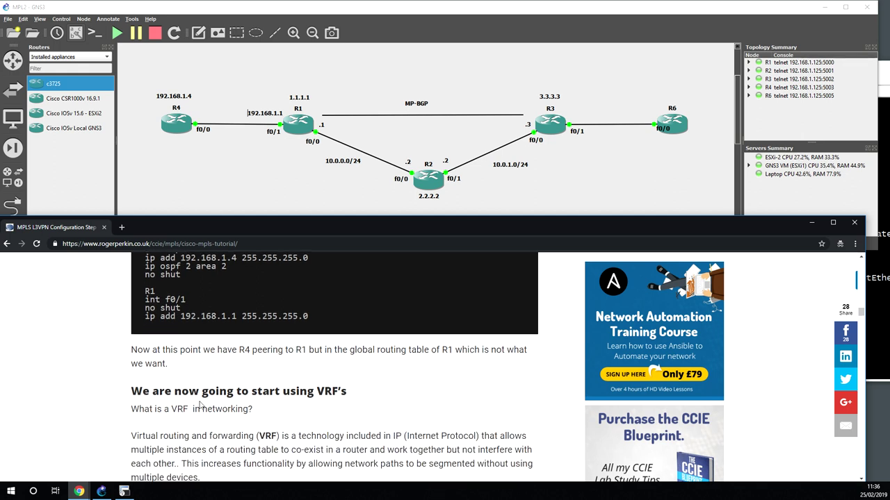
{"action": "scroll", "coordinate": [201, 405], "scroll_direction": "down", "scroll_amount": 2}
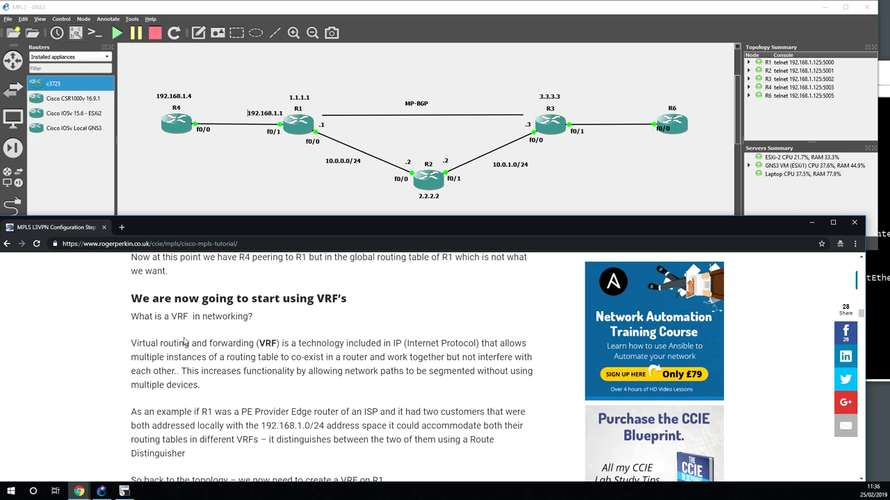
{"action": "left_click", "coordinate": [124, 492]}
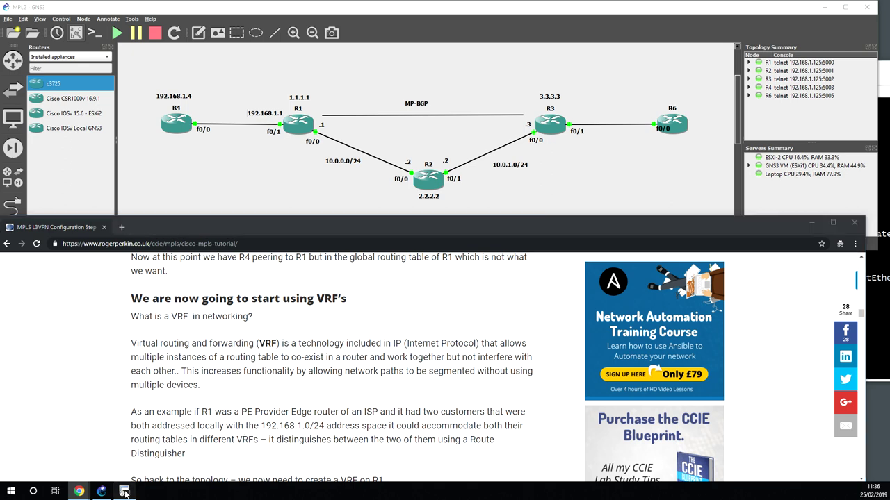
{"action": "type", "text": "sh ip ospf int brief"}
{"action": "key", "text": "Return"}
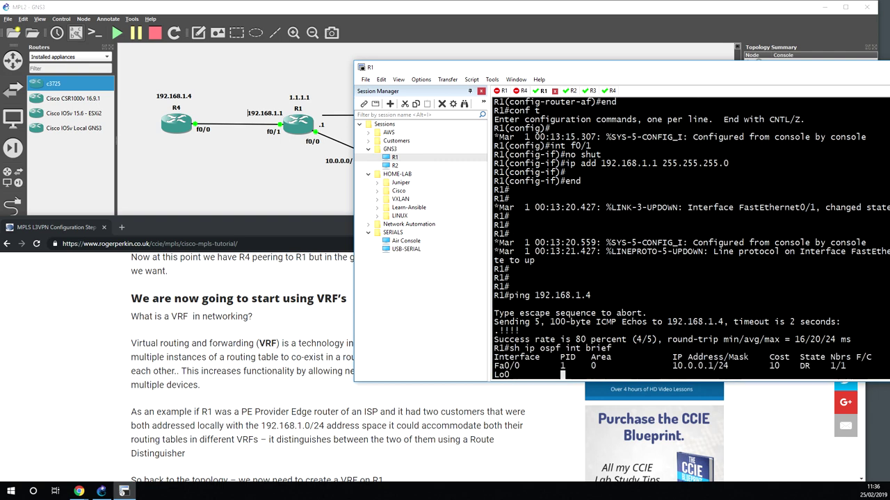
{"action": "key", "text": "Return"}
{"action": "key", "text": "Return"}
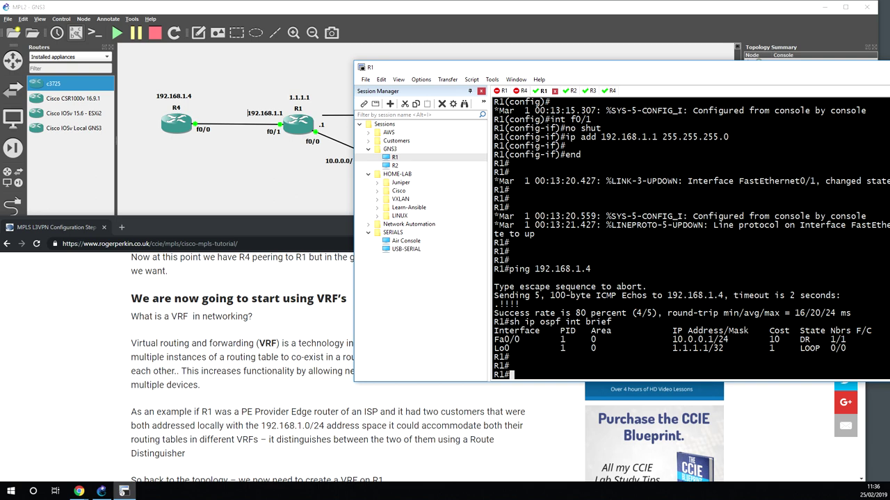
{"action": "key", "text": "Return"}
{"action": "key", "text": "Return"}
{"action": "key", "text": "Return"}
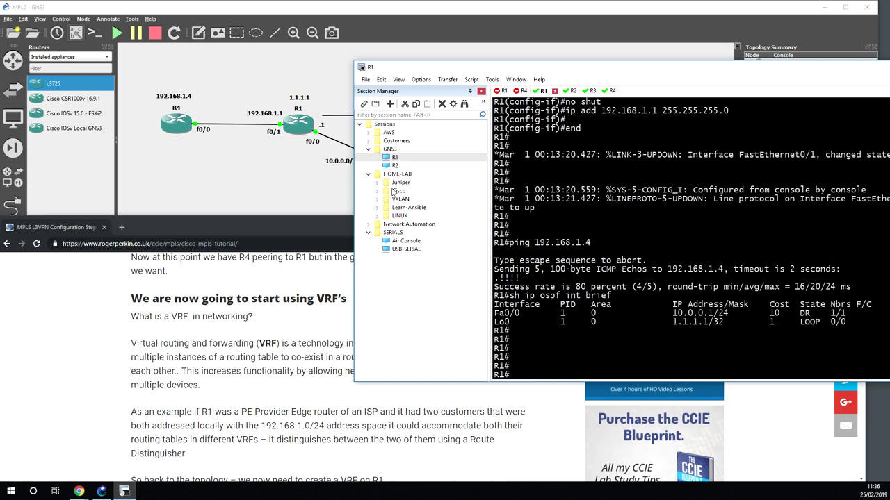
Find the tutorial's VRF RED commands and enter configuration mode on R1 with conf t.
{"action": "left_click", "coordinate": [316, 402]}
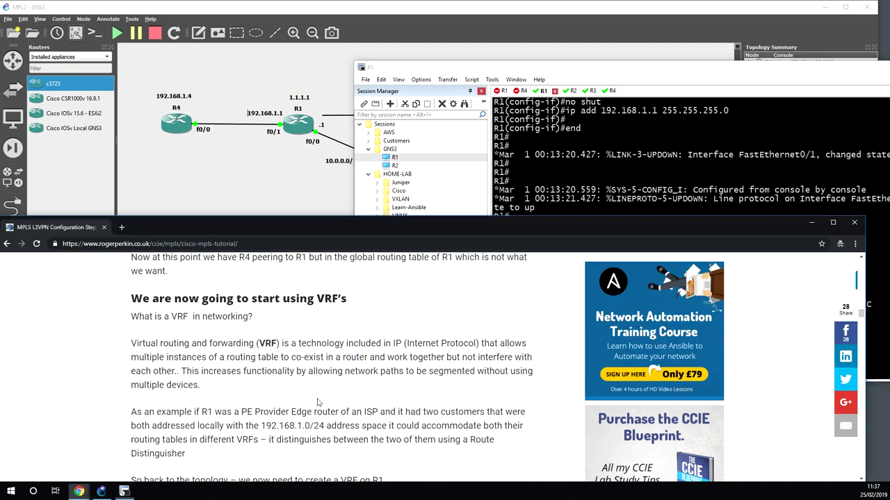
{"action": "scroll", "coordinate": [317, 402], "scroll_direction": "down", "scroll_amount": 2}
{"action": "scroll", "coordinate": [317, 403], "scroll_direction": "down", "scroll_amount": 3}
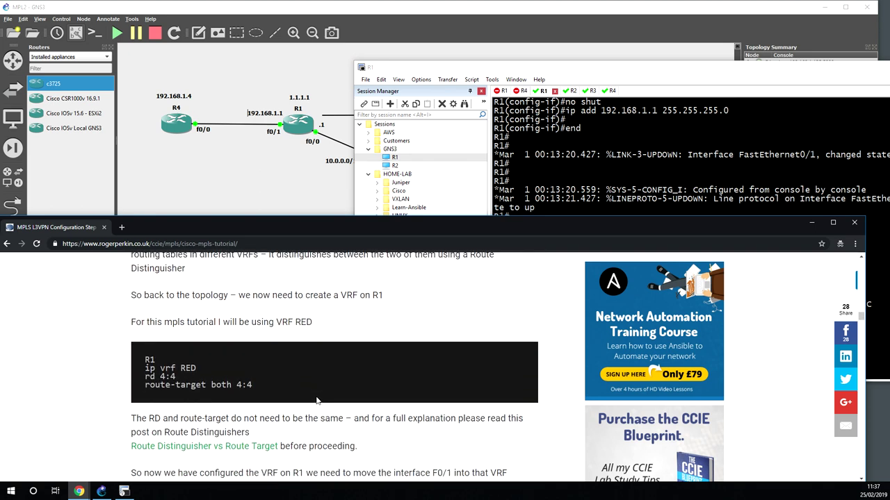
{"action": "left_click", "coordinate": [595, 191]}
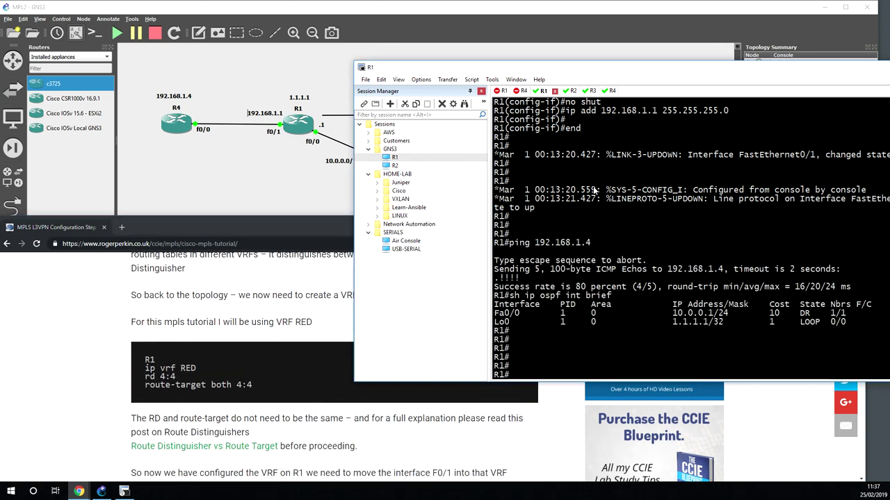
{"action": "type", "text": "conf t"}
{"action": "key", "text": "Return"}
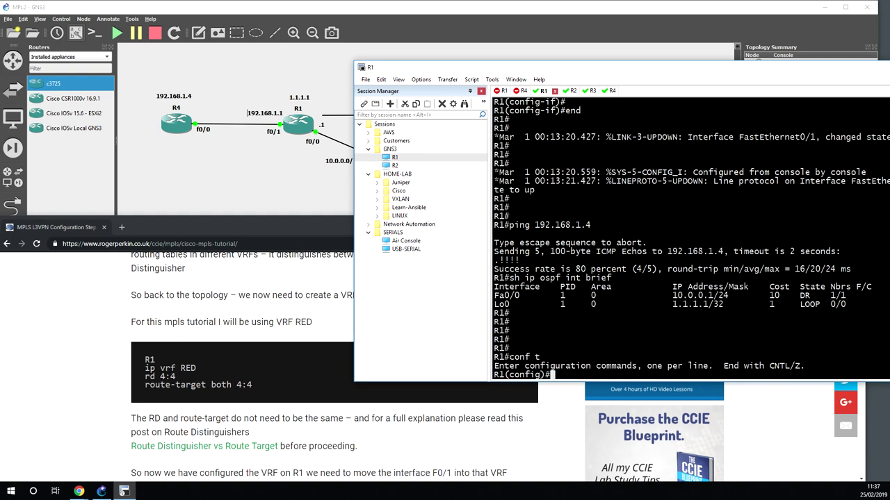
Create VRF RED on R1 with rd 4:4 and route-target both 4:4.
{"action": "type", "text": "ip vrf RD"}
{"action": "key", "text": "BackSpace"}
{"action": "type", "text": "ED"}
{"action": "key", "text": "Return"}
{"action": "type", "text": "rd"}
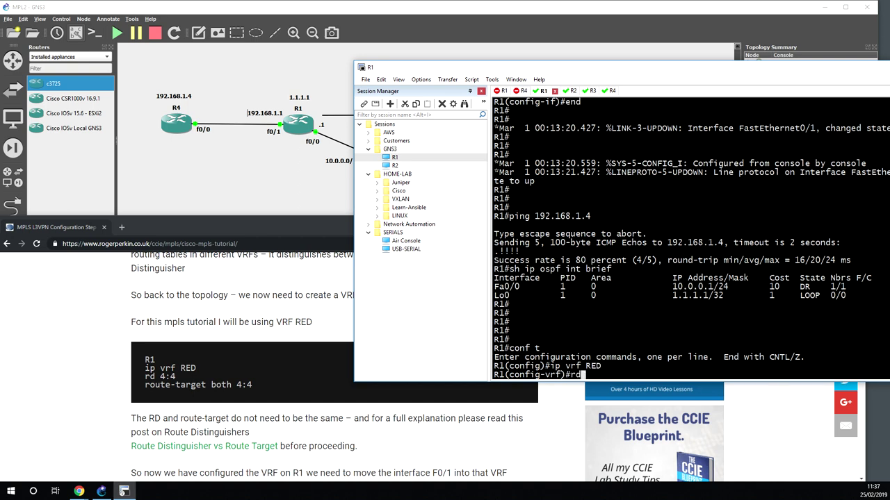
{"action": "type", "text": " 4:4"}
{"action": "key", "text": "Return"}
{"action": "type", "text": "route-tar"}
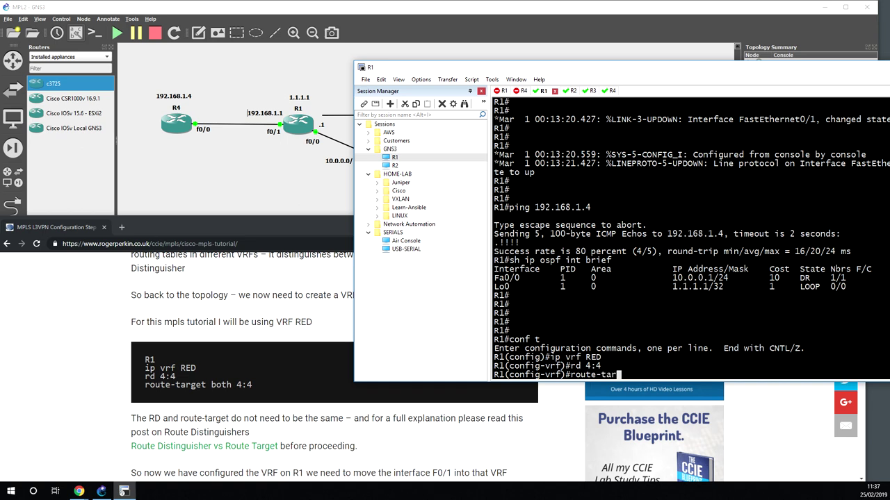
{"action": "type", "text": "get both 4:4"}
{"action": "key", "text": "Return"}
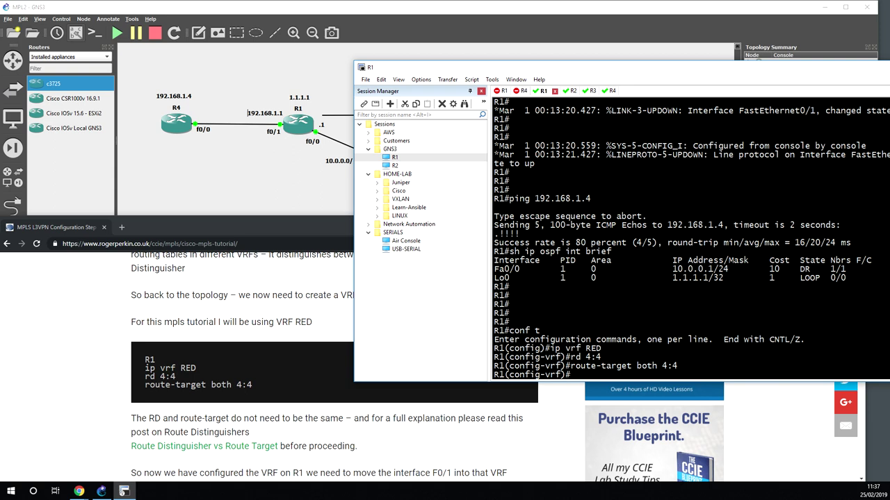
{"action": "key", "text": "Return"}
{"action": "key", "text": "Return"}
{"action": "key", "text": "Return"}
{"action": "key", "text": "Return"}
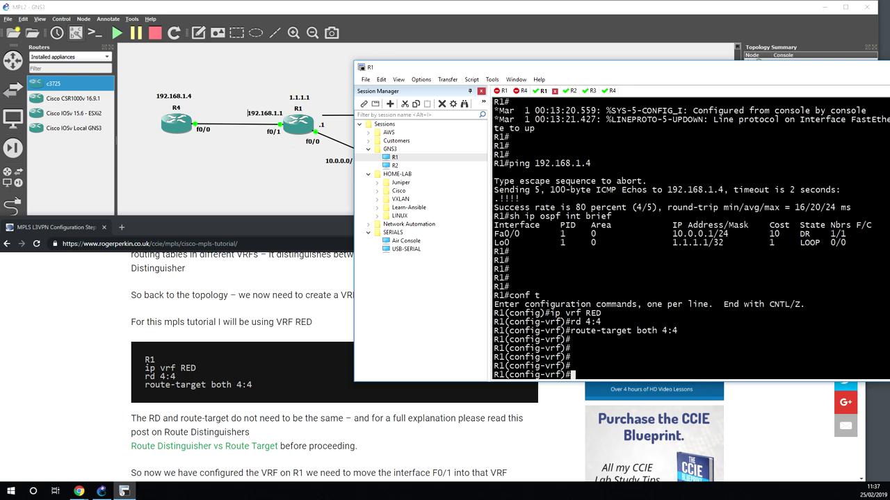
Bring up the tutorial's commands for moving f0/1 into the VRF, and leave R1's VRF configuration with end.
{"action": "left_click", "coordinate": [89, 435]}
{"action": "scroll", "coordinate": [334, 444], "scroll_direction": "down", "scroll_amount": 1}
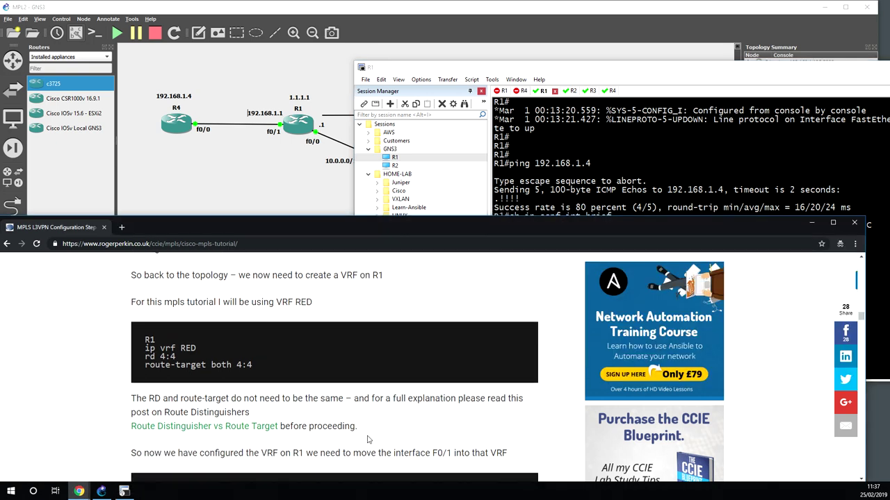
{"action": "scroll", "coordinate": [368, 440], "scroll_direction": "down", "scroll_amount": 1}
{"action": "scroll", "coordinate": [368, 440], "scroll_direction": "down", "scroll_amount": 1}
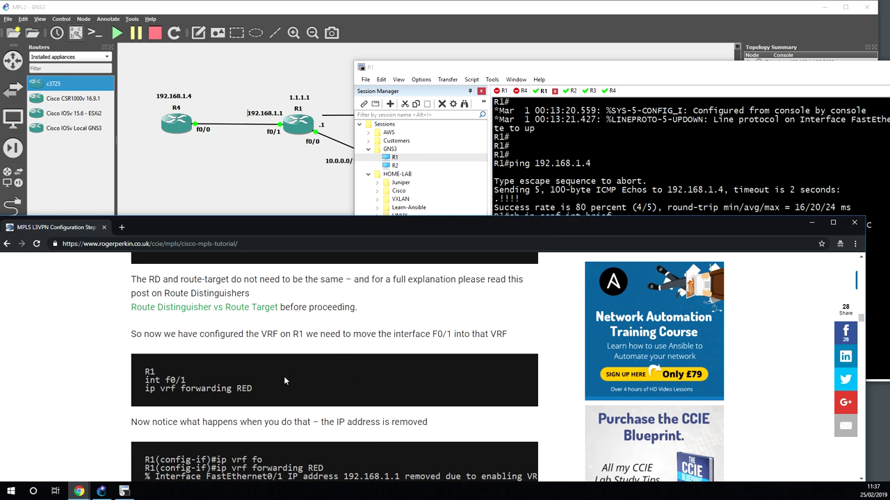
{"action": "left_click", "coordinate": [560, 197]}
{"action": "type", "text": "end"}
{"action": "key", "text": "Return"}
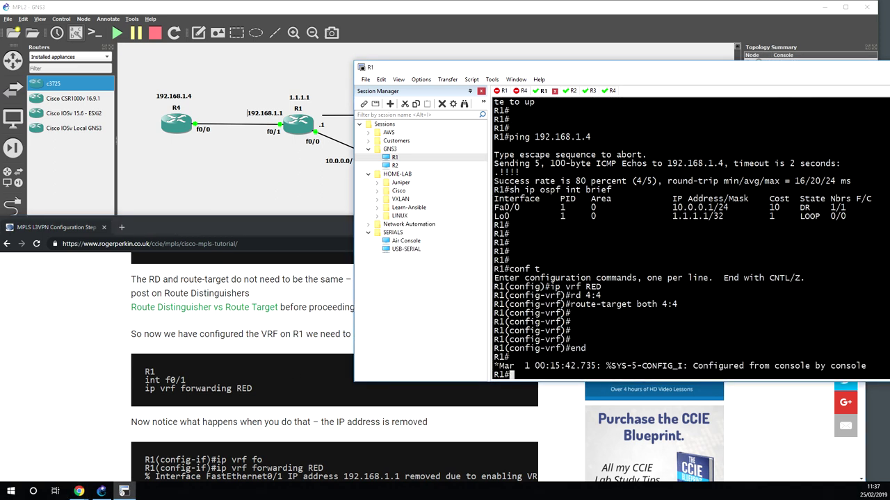
Enter R1's f0/1 interface configuration from conf t and try to assign it with ip vrf forwarding RD.
{"action": "type", "text": "conf t"}
{"action": "key", "text": "Return"}
{"action": "type", "text": "int"}
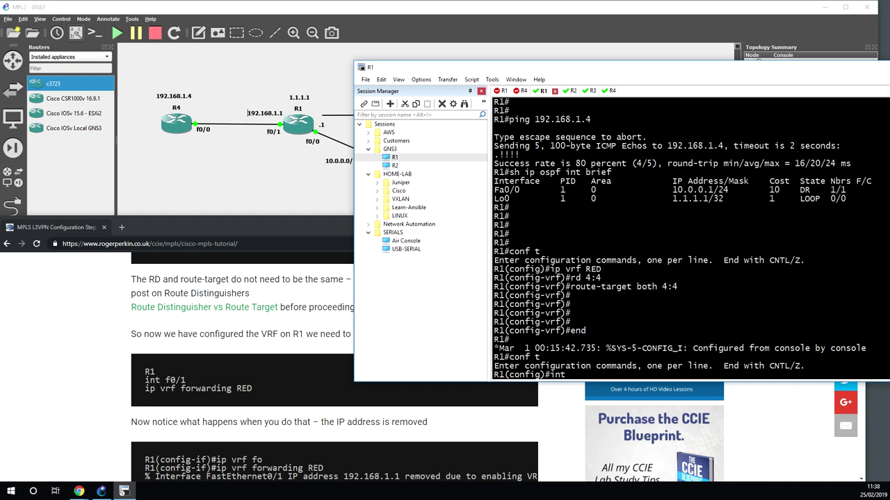
{"action": "type", "text": " f0/1"}
{"action": "key", "text": "Return"}
{"action": "type", "text": "ip vrf fo"}
{"action": "key", "text": "Tab"}
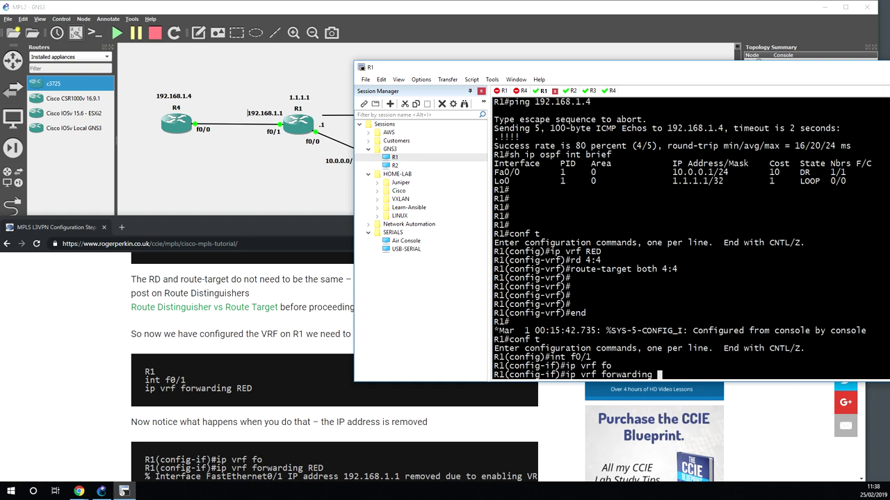
{"action": "type", "text": "RD"}
{"action": "key", "text": "Return"}
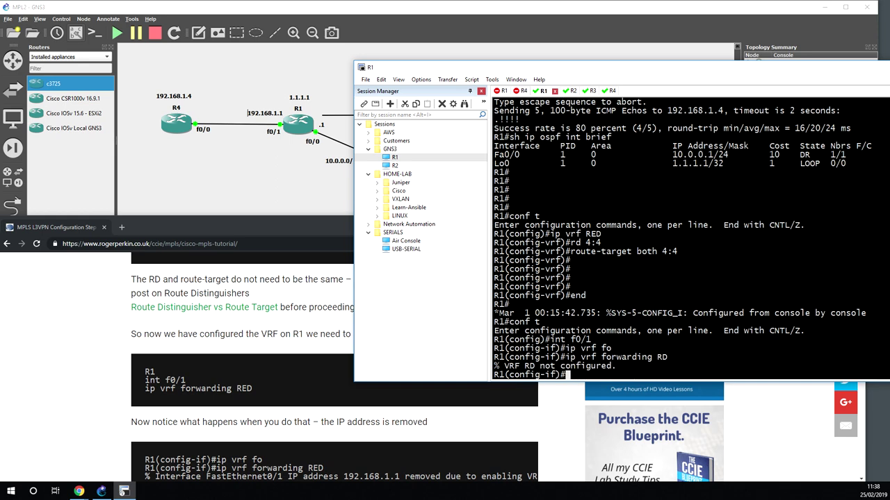
Correct the VRF name and assign f0/1 with ip vrf forwarding RED.
{"action": "key", "text": "Up"}
{"action": "key", "text": "BackSpace"}
{"action": "type", "text": "ED"}
{"action": "key", "text": "Return"}
{"action": "key", "text": "Return"}
{"action": "key", "text": "Return"}
{"action": "key", "text": "Return"}
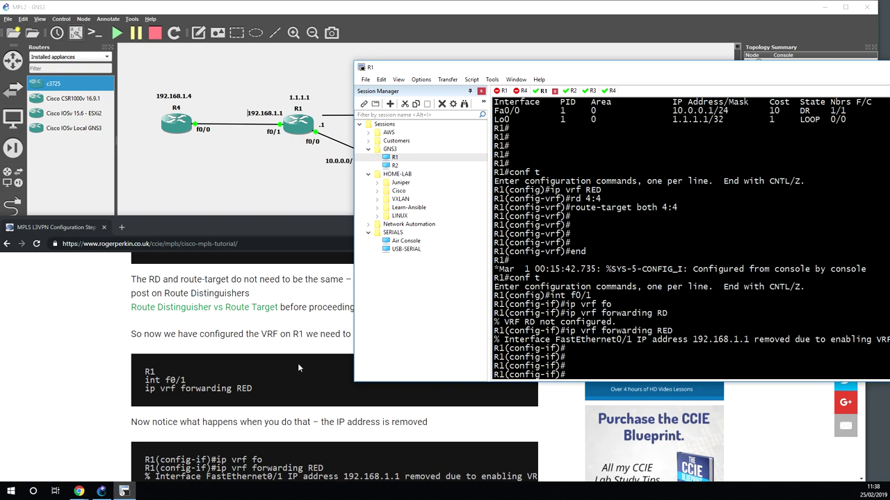
Copy the line ip address 192.168.1.1 255.255.255.0 from the tutorial's section on re-applying the address.
{"action": "left_click", "coordinate": [288, 429]}
{"action": "scroll", "coordinate": [288, 429], "scroll_direction": "down", "scroll_amount": 4}
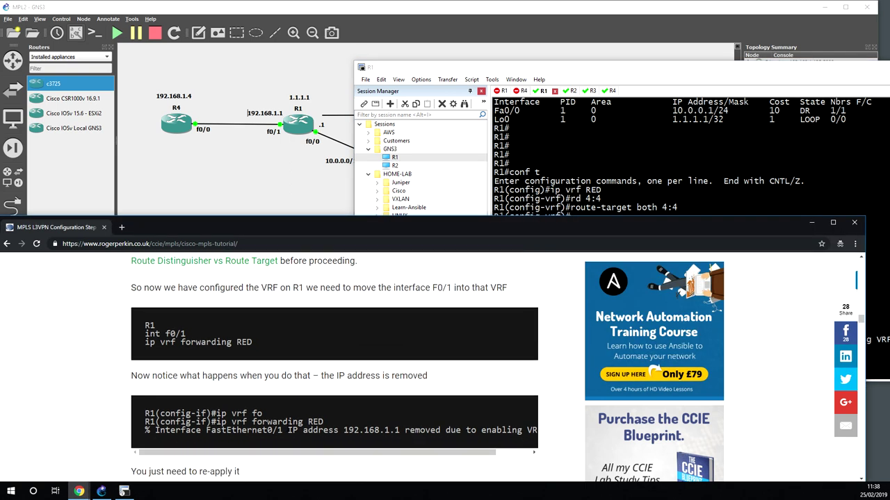
{"action": "scroll", "coordinate": [287, 432], "scroll_direction": "down", "scroll_amount": 1}
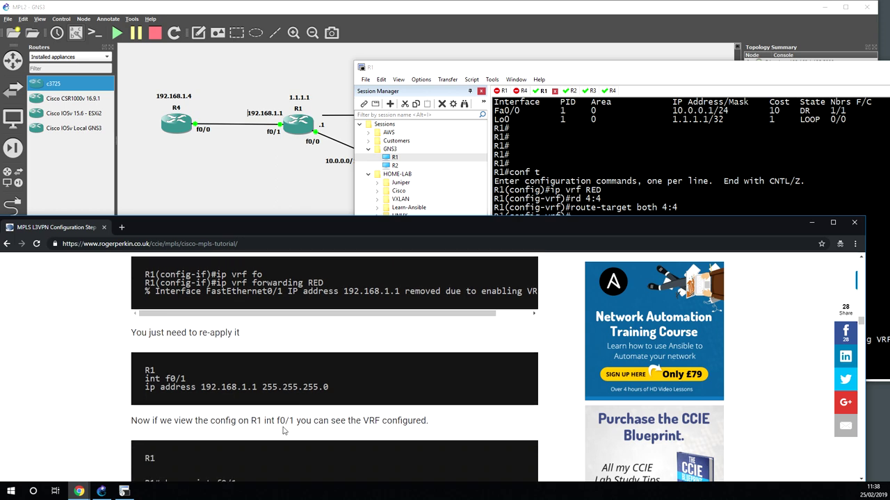
{"action": "left_click_drag", "start_coordinate": [331, 387], "coordinate": [144, 387]}
{"action": "right_click", "coordinate": [146, 386]}
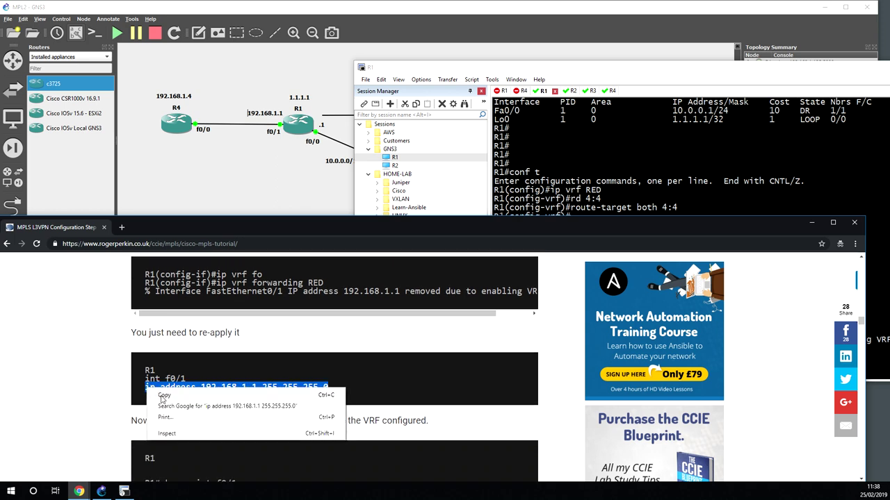
{"action": "left_click", "coordinate": [164, 397]}
Paste ip address 192.168.1.1 255.255.255.0 into R1's f0/1 configuration and leave configuration mode with end.
{"action": "left_click", "coordinate": [654, 166]}
{"action": "right_click", "coordinate": [615, 264]}
{"action": "left_click", "coordinate": [626, 272]}
{"action": "key", "text": "Return"}
{"action": "type", "text": "end"}
{"action": "key", "text": "Return"}
{"action": "key", "text": "Return"}
{"action": "key", "text": "Return"}
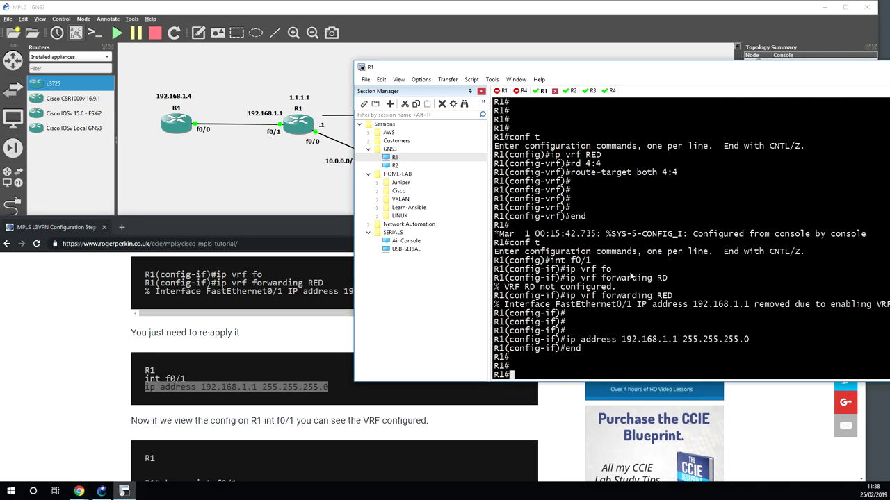
Ping 192.168.1.4 from R1 and move the console window so its full width is on screen.
{"action": "type", "text": "ping 192"}
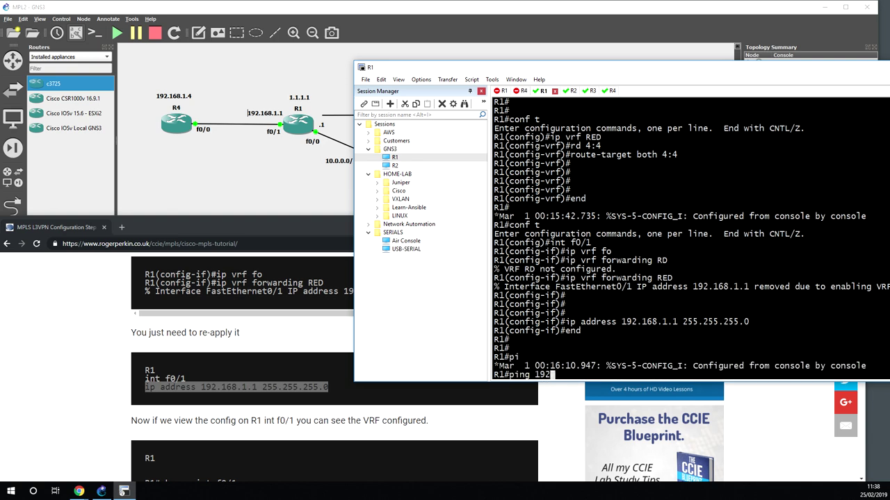
{"action": "type", "text": ".168.1.4"}
{"action": "key", "text": "Return"}
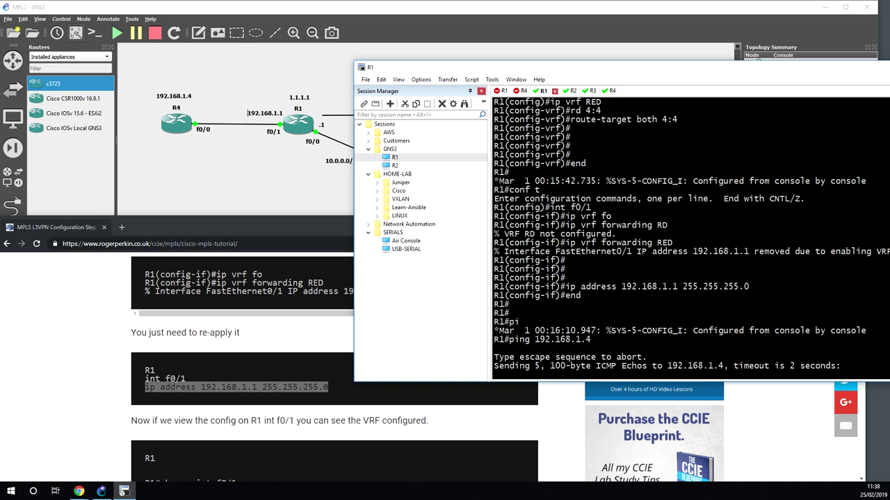
{"action": "left_click_drag", "start_coordinate": [693, 69], "coordinate": [576, 73]}
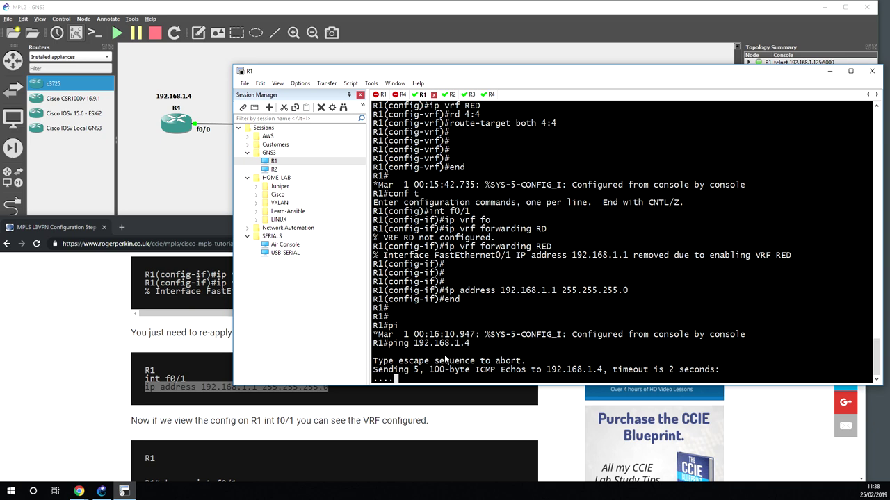
Display R1's global routing table with sh ip route, and the VRF table with sh ip route vrf RED.
{"action": "type", "text": "sh ip route"}
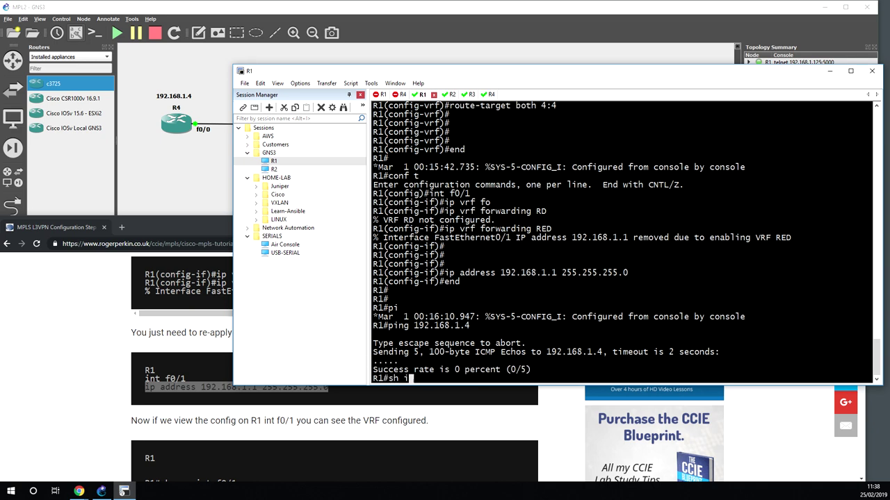
{"action": "key", "text": "Return"}
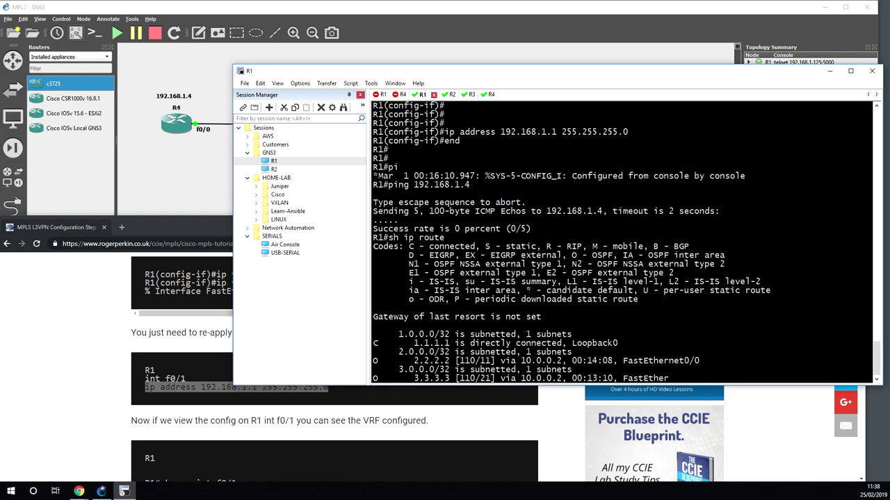
{"action": "type", "text": "sh ip route vrf RED"}
{"action": "key", "text": "Return"}
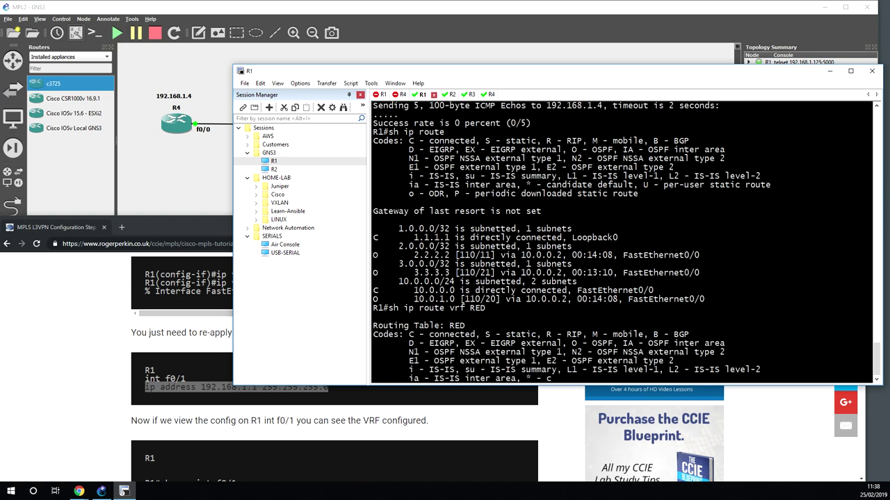
Check the ping command's VRF syntax on R1 and test R4 with ping vrf RED 192.168.1.4.
{"action": "type", "text": "ping "}
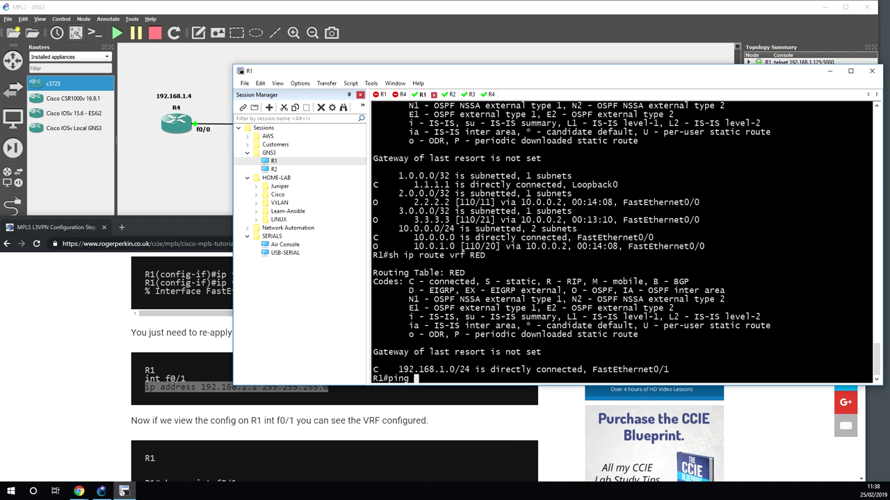
{"action": "type", "text": "192.168.1.4 vrf RED"}
{"action": "key", "text": "Return"}
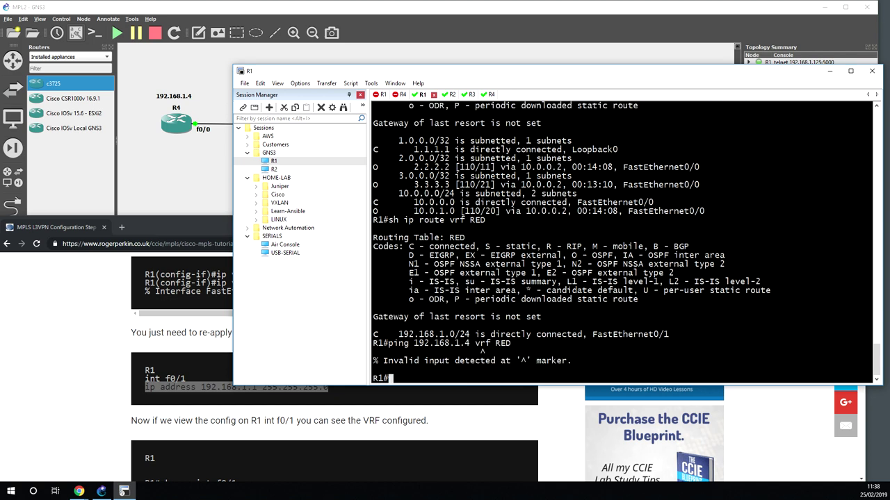
{"action": "type", "text": "ping ?vrf"}
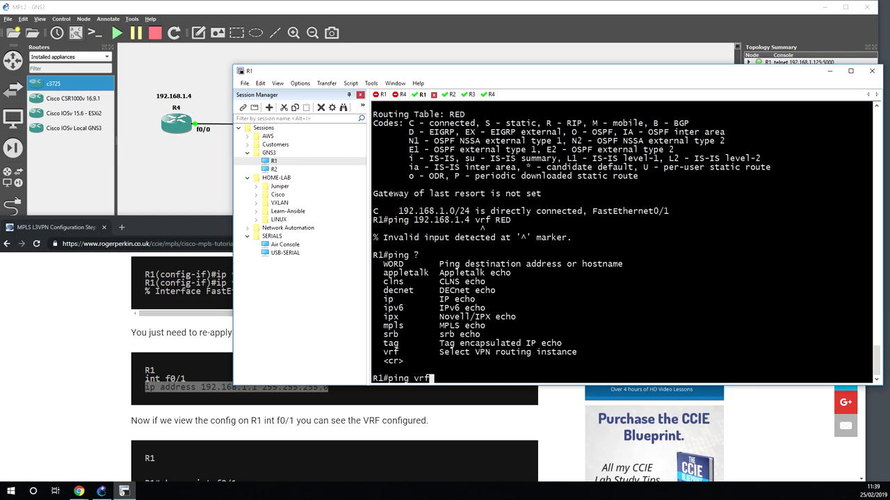
{"action": "type", "text": " ?"}
{"action": "type", "text": "RED 192.1"}
{"action": "type", "text": "68.1.4"}
{"action": "key", "text": "Return"}
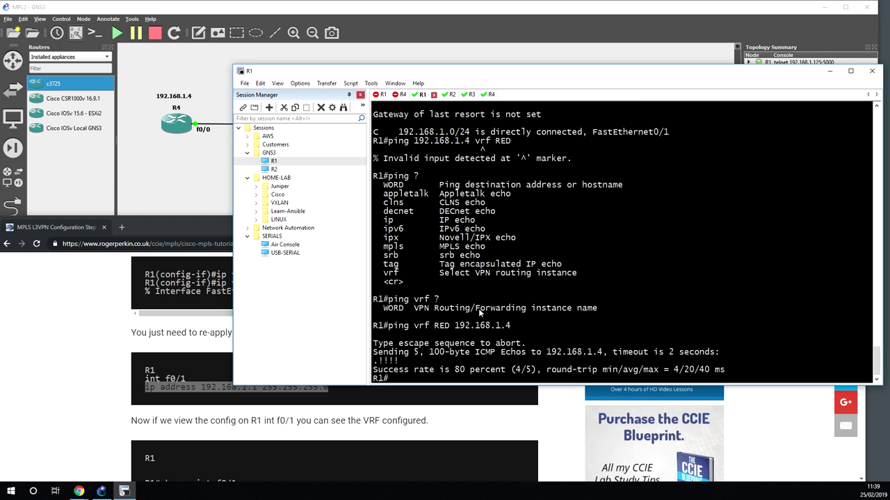
Read the tutorial's explanation of global and VRF RED routing tables, through to the instructions for enabling OSPF on R1's f0/1.
{"action": "left_click", "coordinate": [97, 392]}
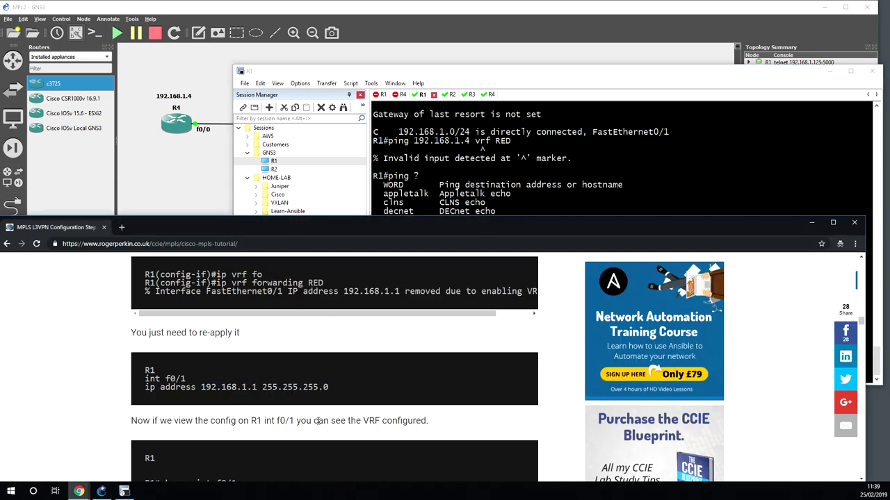
{"action": "scroll", "coordinate": [317, 421], "scroll_direction": "down", "scroll_amount": 3}
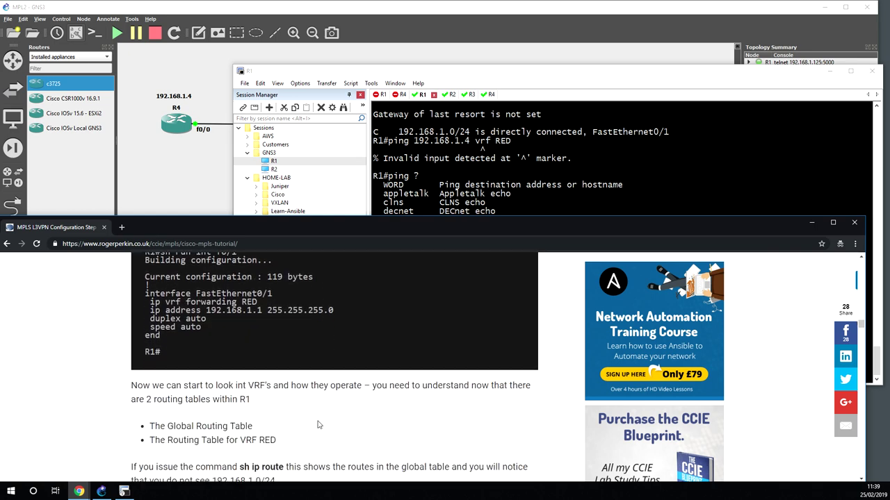
{"action": "scroll", "coordinate": [319, 424], "scroll_direction": "up", "scroll_amount": 1}
{"action": "scroll", "coordinate": [318, 423], "scroll_direction": "down", "scroll_amount": 2}
{"action": "scroll", "coordinate": [318, 421], "scroll_direction": "down", "scroll_amount": 6}
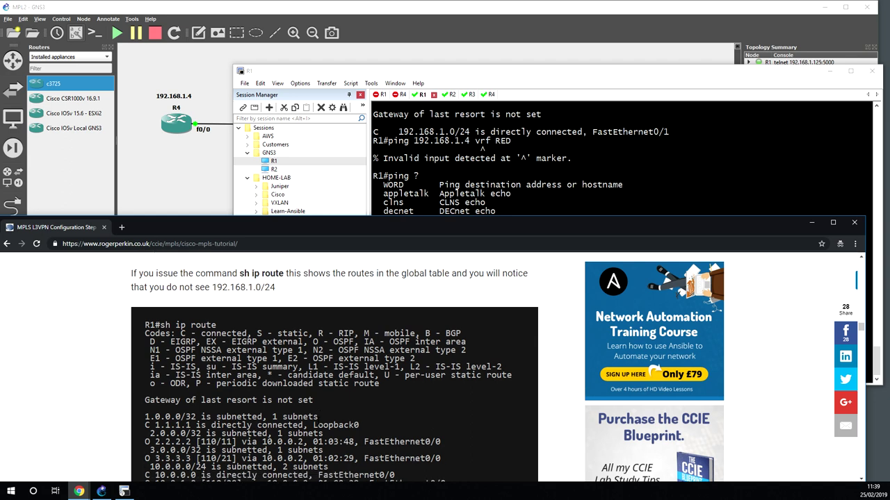
{"action": "scroll", "coordinate": [319, 423], "scroll_direction": "down", "scroll_amount": 2}
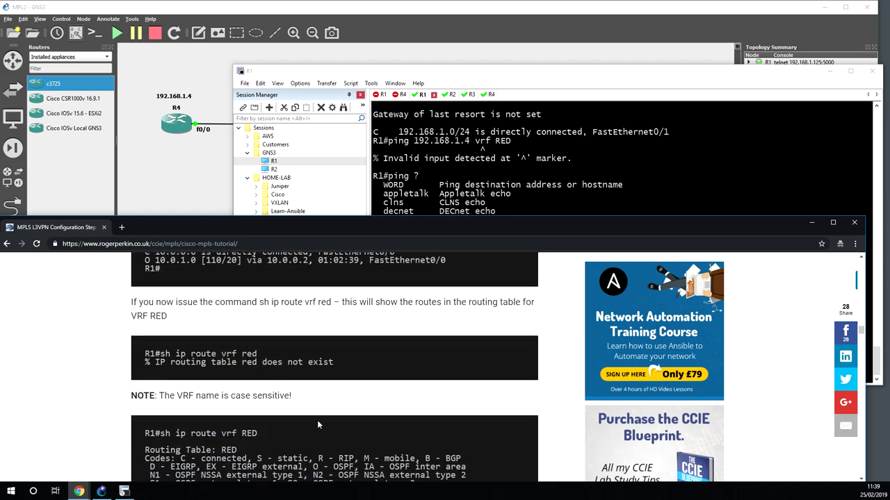
{"action": "scroll", "coordinate": [317, 424], "scroll_direction": "down", "scroll_amount": 2}
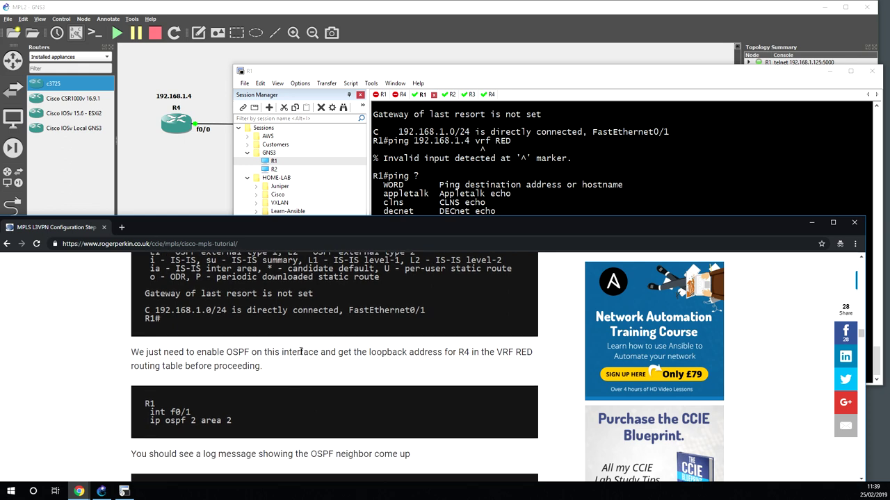
Enable OSPF on R1's f0/1 with ip ospf 2 area 2 and leave configuration mode with end.
{"action": "left_click", "coordinate": [573, 190]}
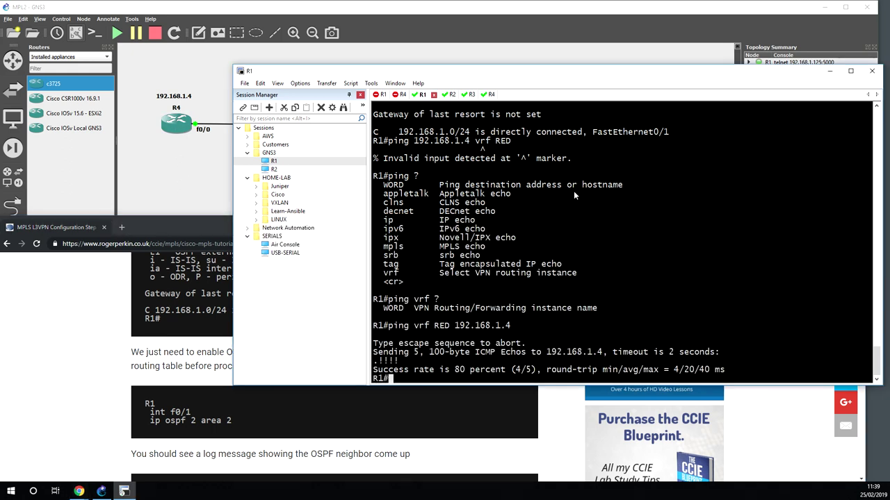
{"action": "type", "text": "conf t"}
{"action": "key", "text": "Return"}
{"action": "type", "text": "int f0/1"}
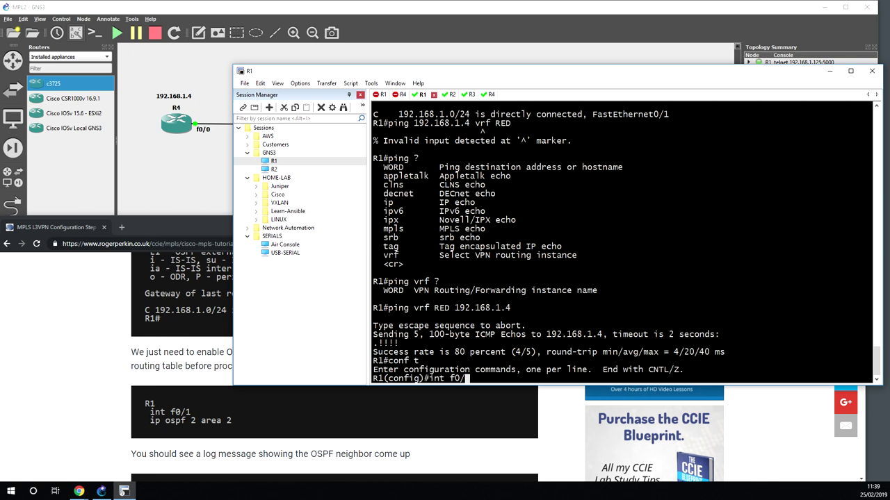
{"action": "key", "text": "Return"}
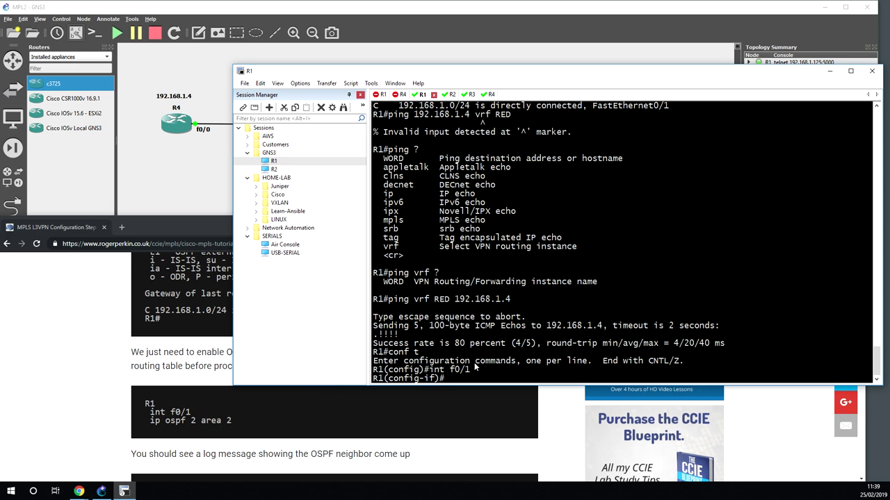
{"action": "type", "text": "ip ospf 2 area 2"}
{"action": "key", "text": "Return"}
{"action": "type", "text": "end"}
{"action": "key", "text": "Return"}
{"action": "key", "text": "Return"}
{"action": "key", "text": "Return"}
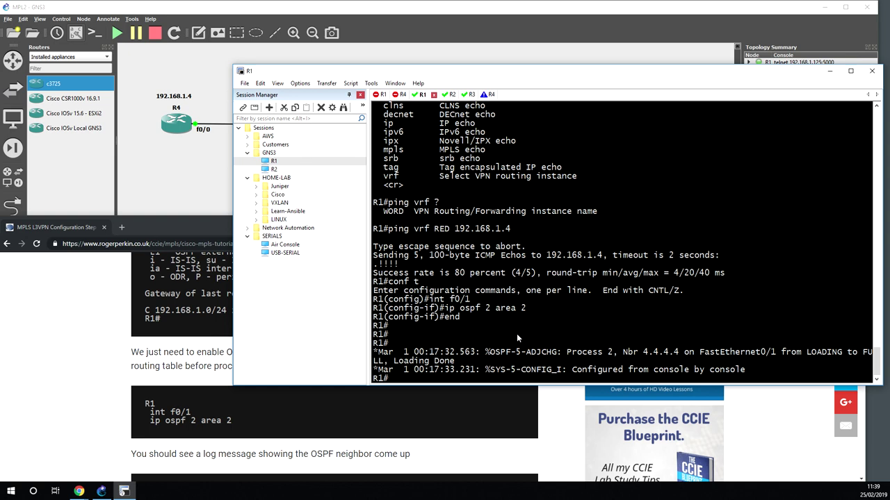
Recheck R1's routes after enabling OSPF, using sh ip route and sh ip route vrf RED.
{"action": "type", "text": "sh ip route"}
{"action": "key", "text": "Return"}
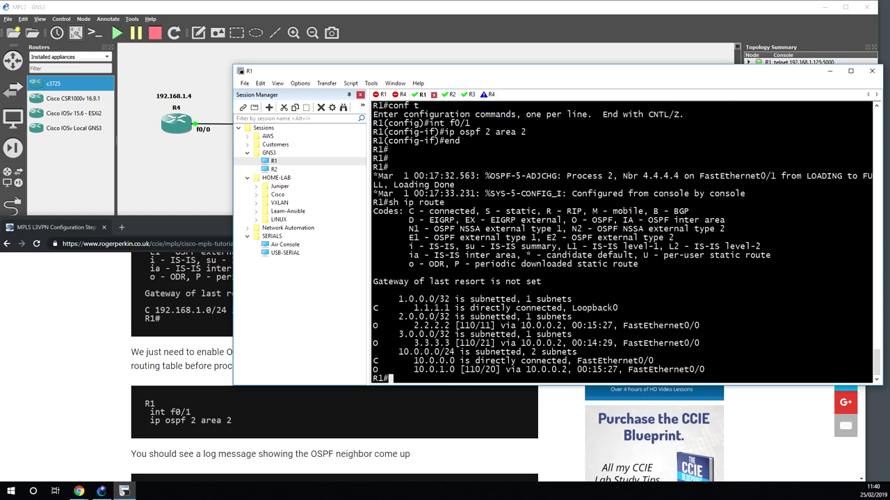
{"action": "type", "text": "sh ip route vrf RDE"}
{"action": "key", "text": "BackSpace"}
{"action": "key", "text": "BackSpace"}
{"action": "type", "text": "ED"}
{"action": "key", "text": "Return"}
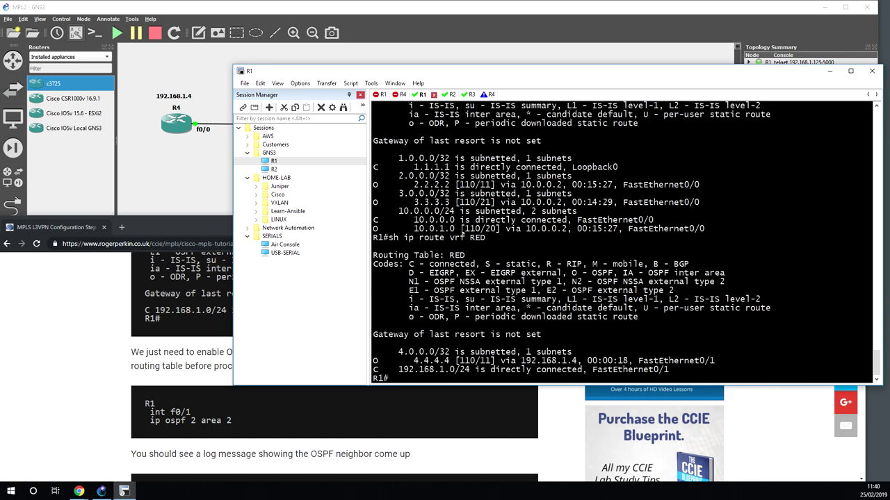
Read on in the tutorial to the section that repeats the process for R3 and R6, with their interface configuration.
{"action": "left_click", "coordinate": [349, 417]}
{"action": "scroll", "coordinate": [350, 421], "scroll_direction": "down", "scroll_amount": 2}
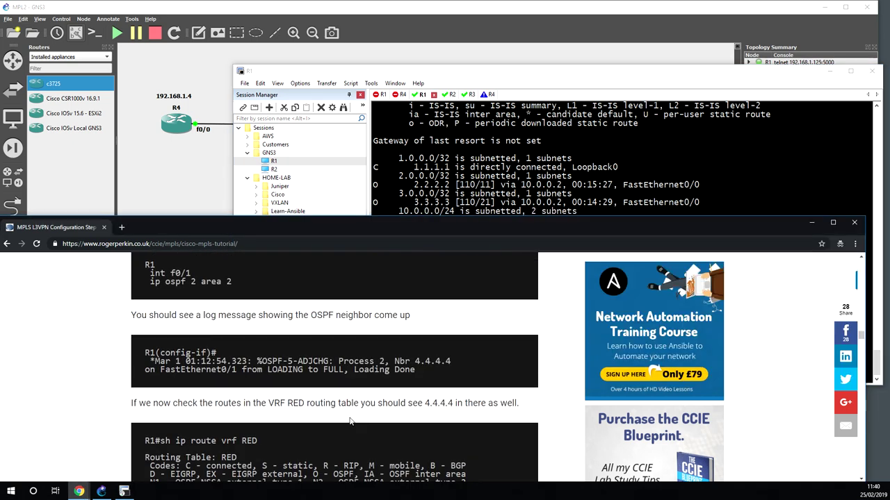
{"action": "scroll", "coordinate": [350, 421], "scroll_direction": "down", "scroll_amount": 1}
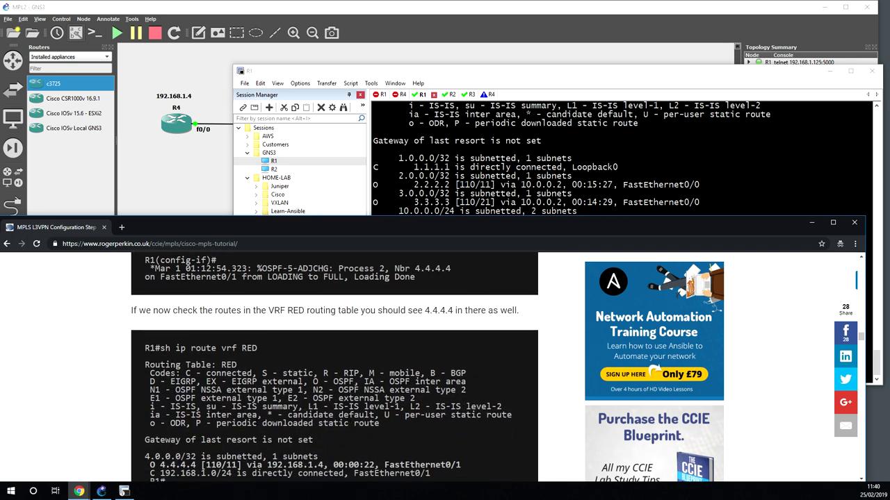
{"action": "scroll", "coordinate": [285, 408], "scroll_direction": "down", "scroll_amount": 2}
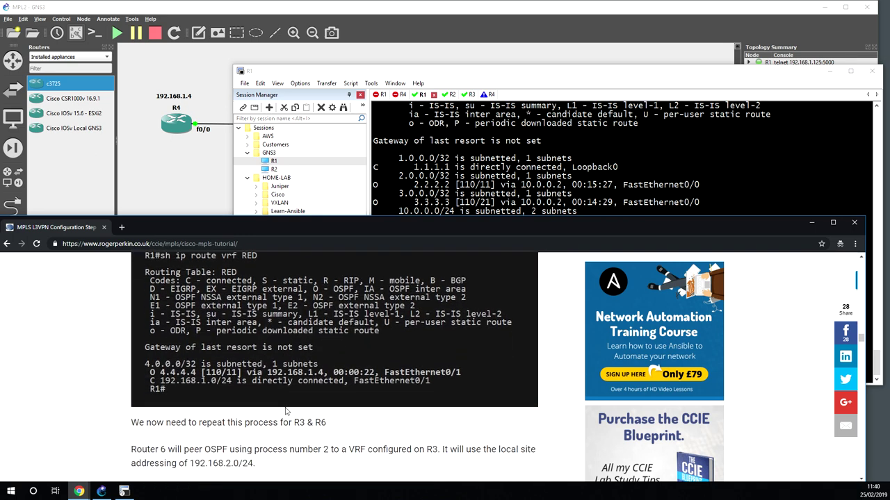
{"action": "scroll", "coordinate": [285, 408], "scroll_direction": "down", "scroll_amount": 1}
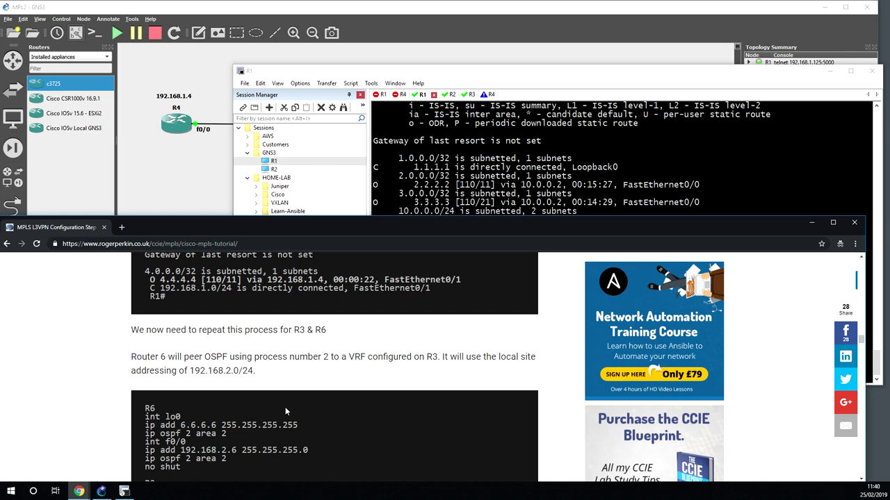
{"action": "scroll", "coordinate": [285, 407], "scroll_direction": "down", "scroll_amount": 1}
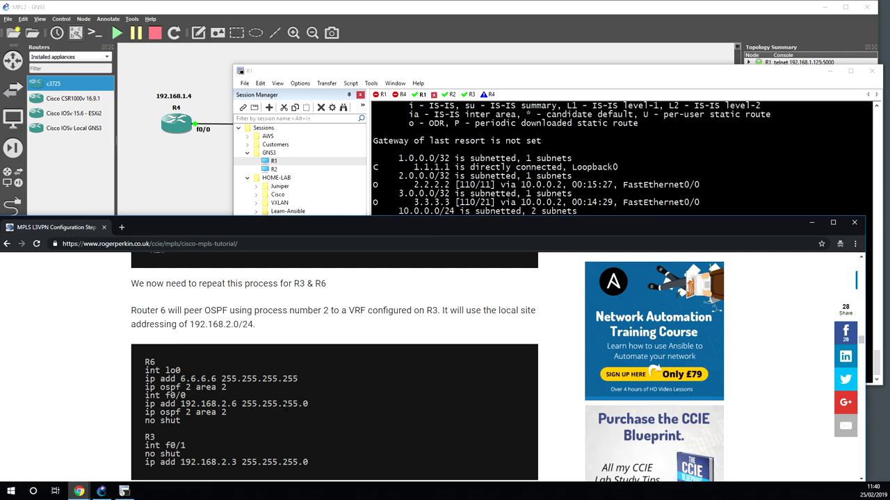
{"action": "scroll", "coordinate": [285, 407], "scroll_direction": "down", "scroll_amount": 1}
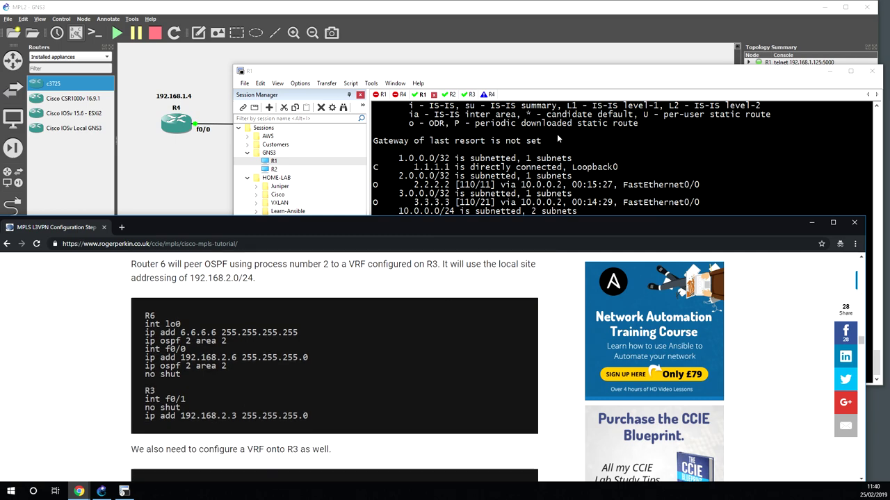
Move the console window below the topology's router row and open a console session to R6.
{"action": "double_click", "coordinate": [591, 73]}
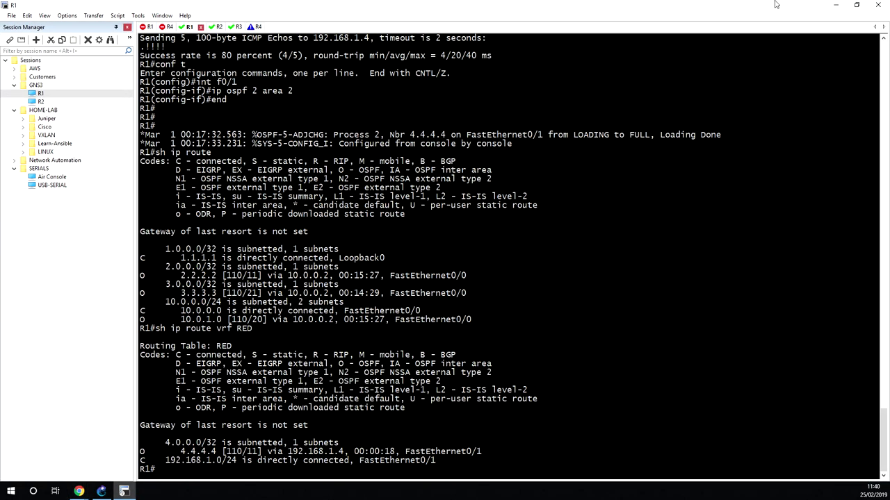
{"action": "left_click", "coordinate": [857, 4]}
{"action": "left_click_drag", "start_coordinate": [548, 43], "coordinate": [697, 299]}
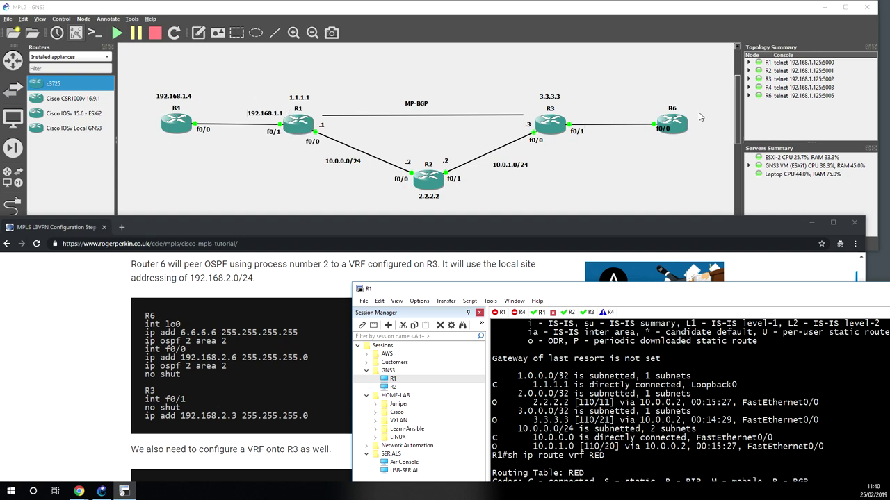
{"action": "left_click_drag", "start_coordinate": [686, 296], "coordinate": [688, 153]}
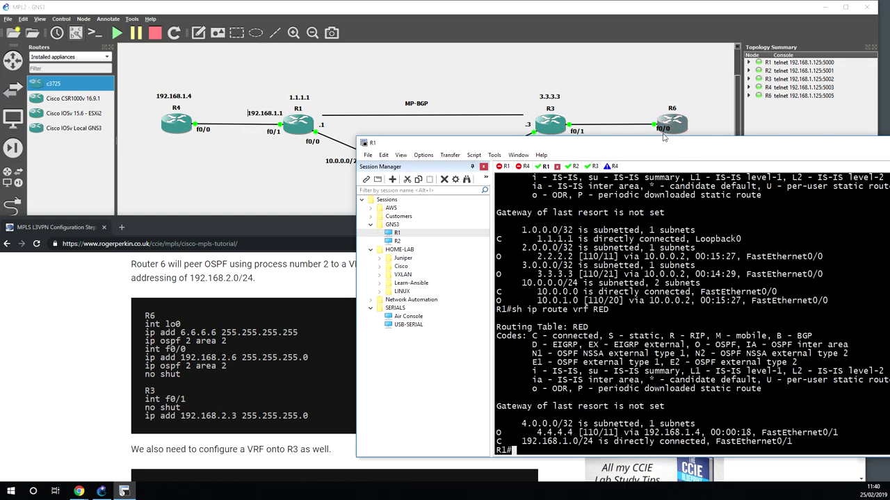
{"action": "left_click", "coordinate": [677, 125]}
{"action": "right_click", "coordinate": [678, 125]}
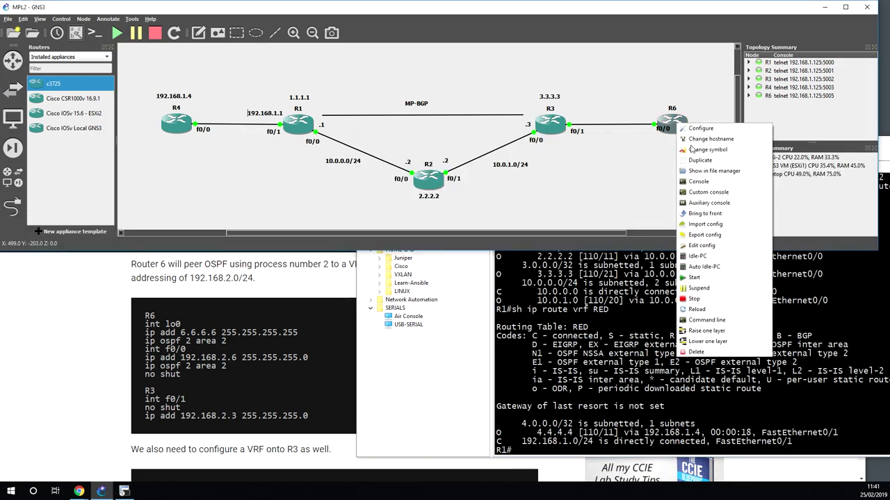
{"action": "left_click", "coordinate": [693, 183]}
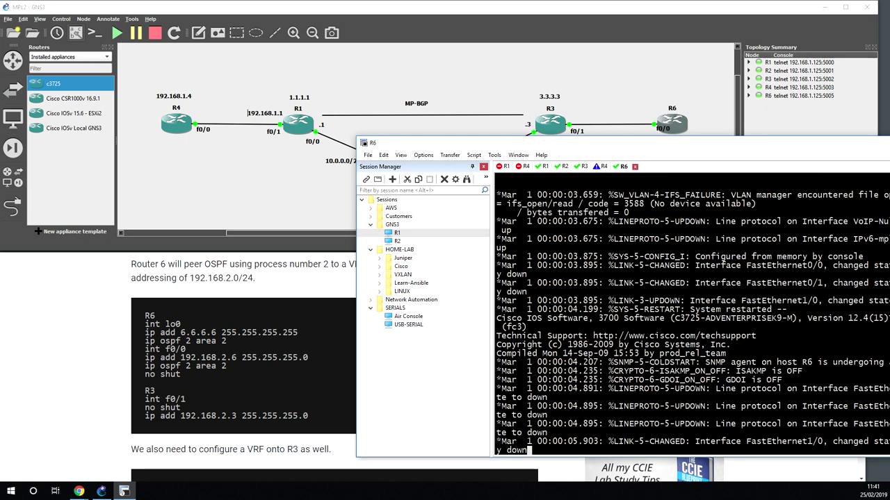
{"action": "key", "text": "Return"}
{"action": "key", "text": "Return"}
{"action": "key", "text": "Return"}
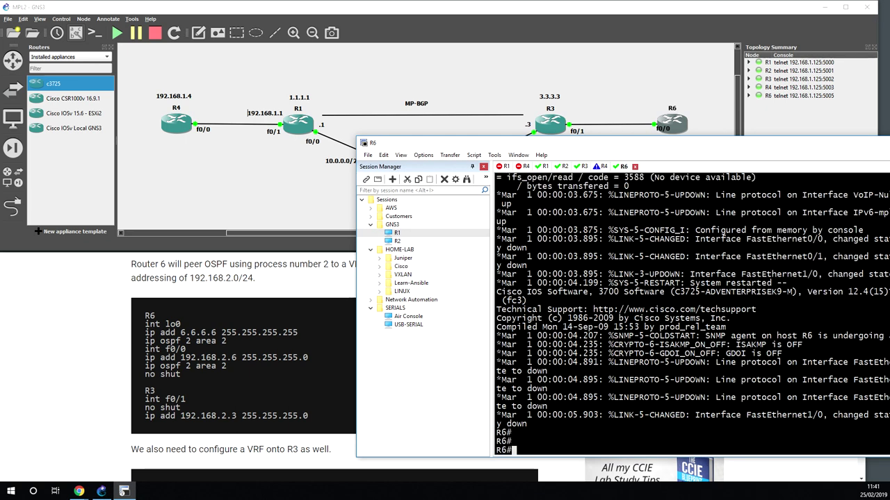
Enter configuration mode on R6 with conf t and copy the tutorial's R6 lines from int lo0 through no shut.
{"action": "type", "text": "conf t"}
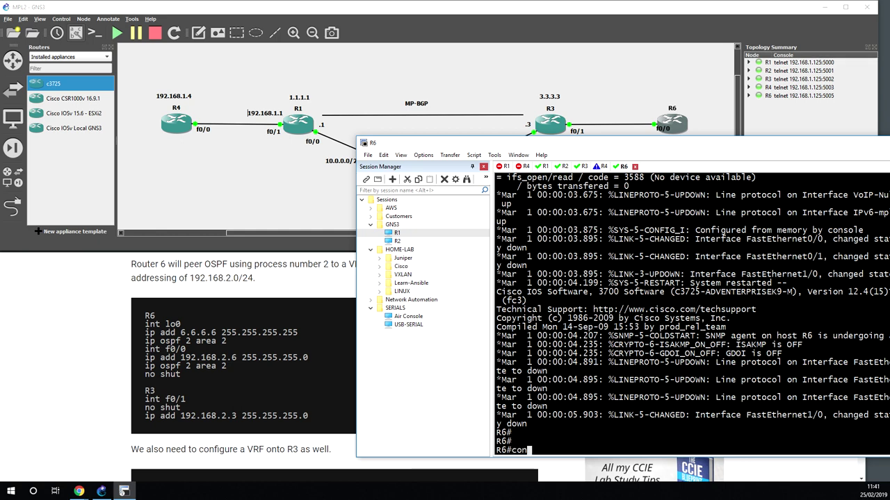
{"action": "key", "text": "Return"}
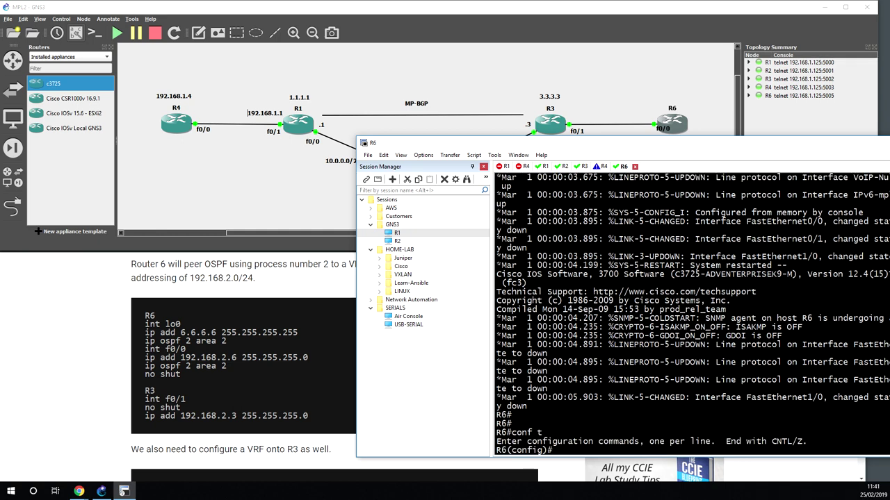
{"action": "left_click", "coordinate": [188, 379]}
{"action": "left_click_drag", "start_coordinate": [188, 379], "coordinate": [144, 324]}
{"action": "right_click", "coordinate": [156, 334]}
{"action": "left_click", "coordinate": [164, 342]}
Paste the R6 configuration: lo0 6.6.6.6 255.255.255.255 and f0/0 192.168.2.6 255.255.255.0, both in OSPF 2 area 2, with f0/0 enabled.
{"action": "left_click", "coordinate": [536, 203]}
{"action": "right_click", "coordinate": [603, 292]}
{"action": "left_click", "coordinate": [622, 306]}
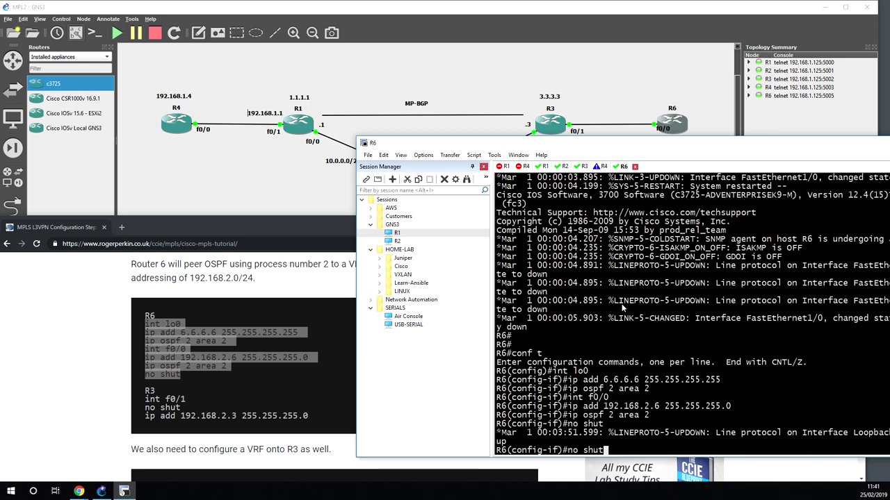
{"action": "key", "text": "Return"}
{"action": "key", "text": "Return"}
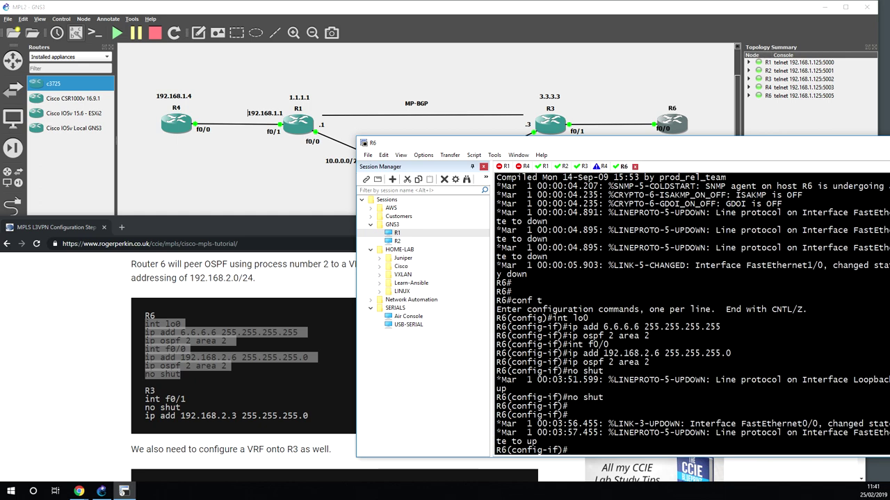
Switch to R3's console session and copy the tutorial's R3 interface lines from int f0/1 through the ip add command.
{"action": "left_click", "coordinate": [583, 167]}
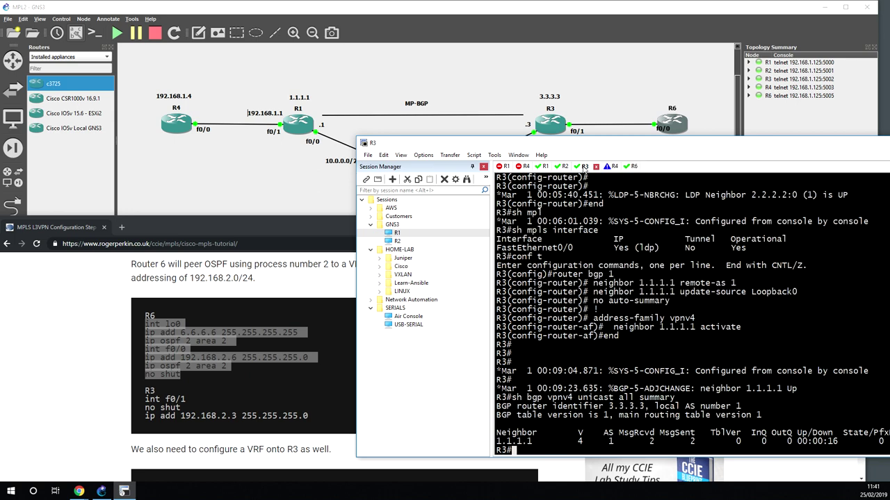
{"action": "left_click_drag", "start_coordinate": [311, 416], "coordinate": [145, 402]}
{"action": "right_click", "coordinate": [157, 401]}
{"action": "left_click", "coordinate": [174, 410]}
{"action": "left_click", "coordinate": [584, 207]}
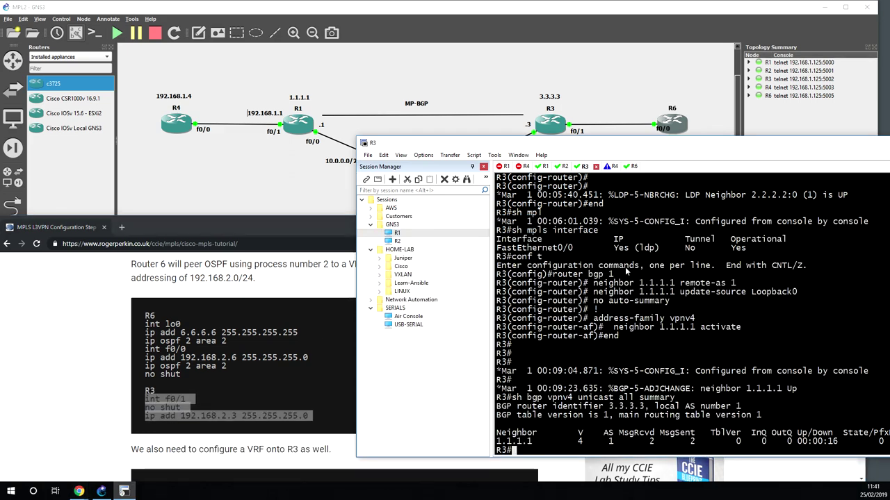
Enter configuration mode on R3, paste the f0/1 lines enabling it with address 192.168.2.3 255.255.255.0, and leave configuration mode with end.
{"action": "type", "text": "conf t"}
{"action": "key", "text": "Return"}
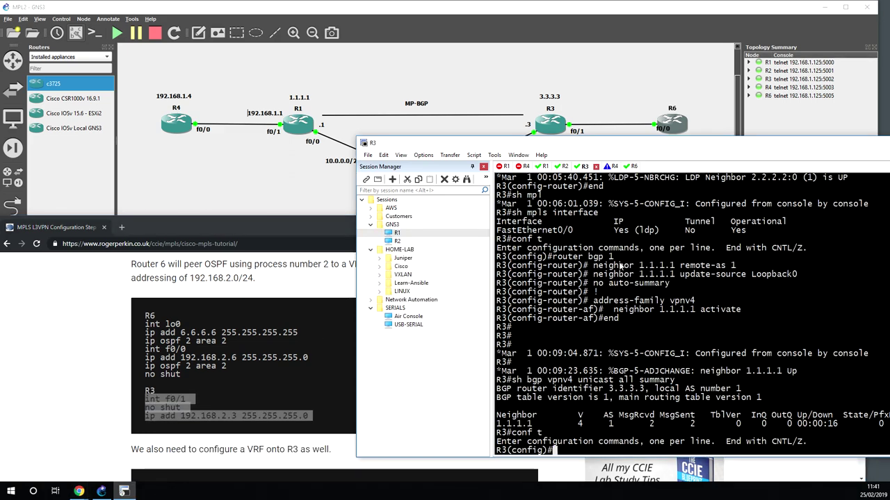
{"action": "right_click", "coordinate": [618, 264]}
{"action": "left_click", "coordinate": [630, 279]}
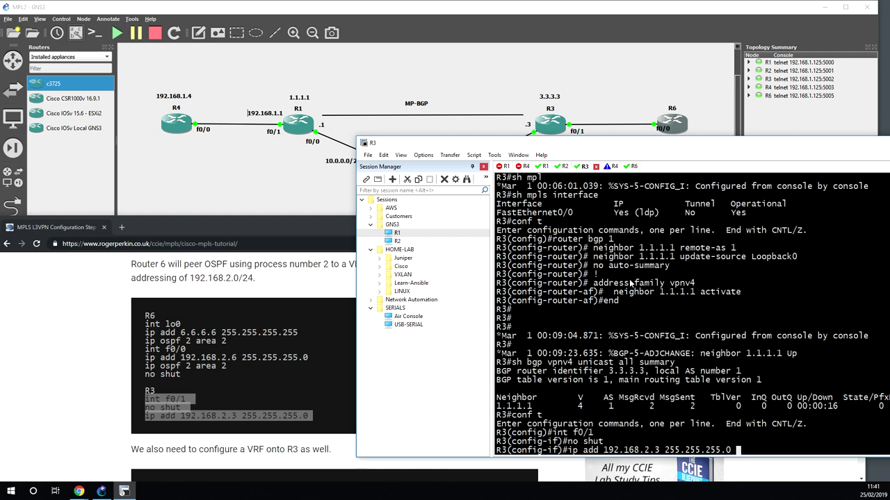
{"action": "key", "text": "Return"}
{"action": "key", "text": "Return"}
{"action": "key", "text": "Return"}
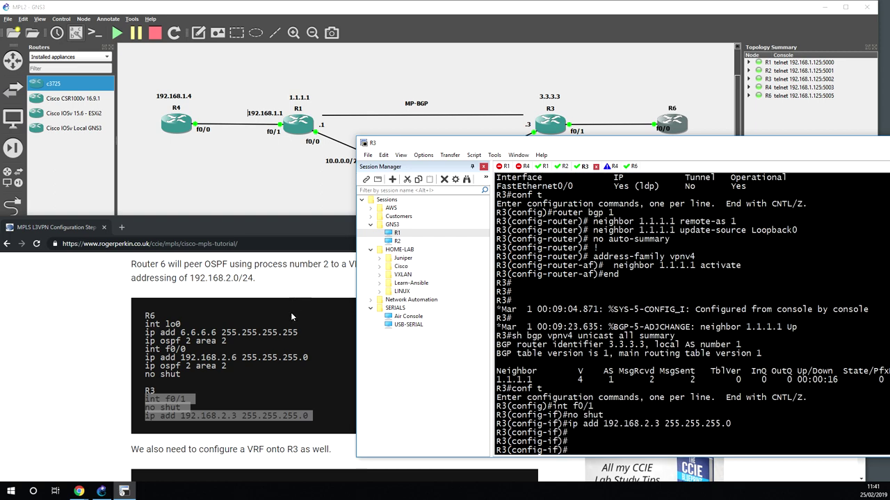
{"action": "key", "text": "Return"}
{"action": "key", "text": "Return"}
{"action": "key", "text": "Return"}
{"action": "type", "text": "end"}
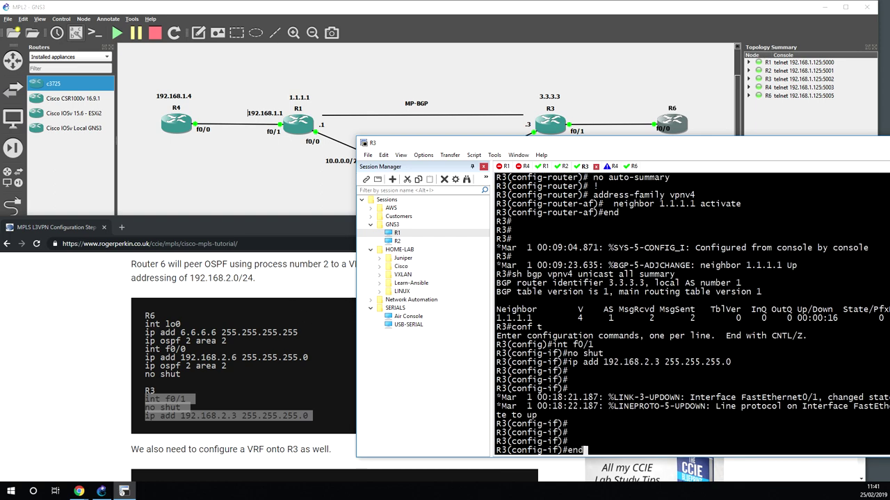
{"action": "key", "text": "Return"}
Ping R6 at 192.168.2.6 from R3 to test the link.
{"action": "type", "text": "[ping"}
{"action": "key", "text": "BackSpace"}
{"action": "key", "text": "BackSpace"}
{"action": "key", "text": "BackSpace"}
{"action": "key", "text": "BackSpace"}
{"action": "type", "text": "ping 19"}
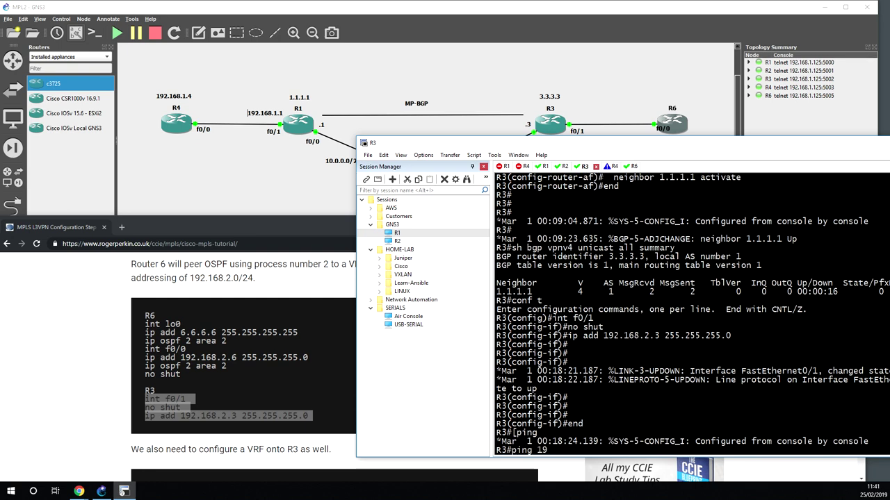
{"action": "type", "text": "2.168"}
{"action": "type", "text": "."}
{"action": "type", "text": "2.6"}
{"action": "key", "text": "Return"}
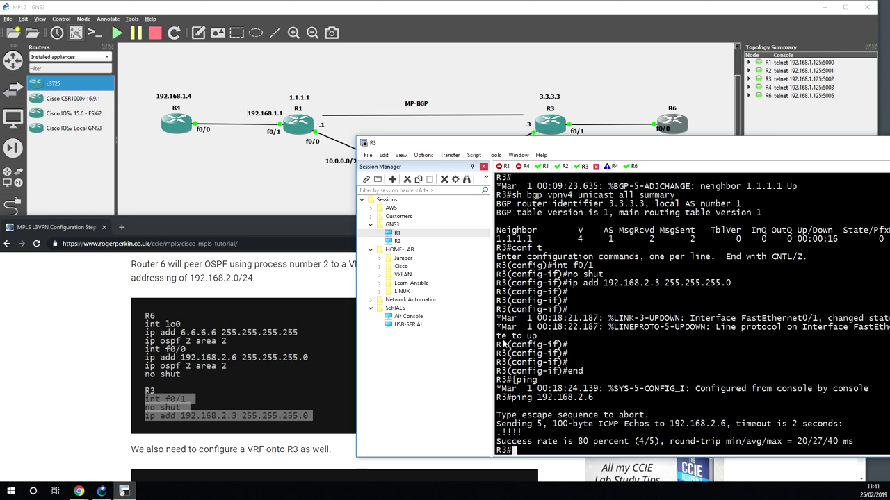
Copy the tutorial's VRF lines for R3, from ip vrf RED through route-target both 4:4.
{"action": "left_click", "coordinate": [333, 349]}
{"action": "scroll", "coordinate": [333, 351], "scroll_direction": "down", "scroll_amount": 2}
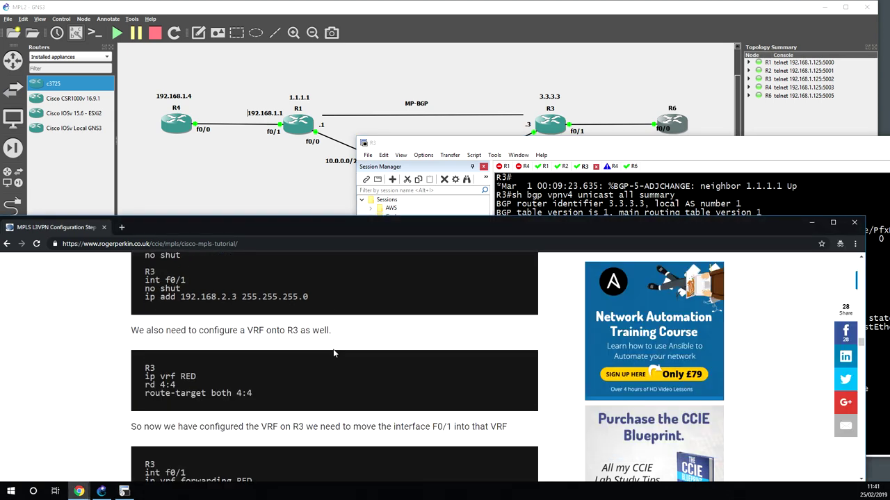
{"action": "scroll", "coordinate": [327, 358], "scroll_direction": "down", "scroll_amount": 1}
{"action": "left_click_drag", "start_coordinate": [244, 374], "coordinate": [145, 356]}
{"action": "right_click", "coordinate": [163, 364]}
{"action": "left_click", "coordinate": [182, 369]}
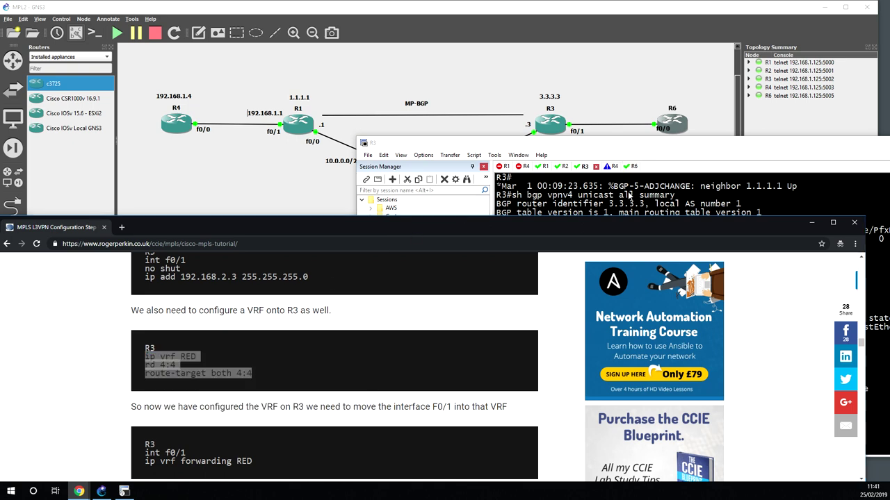
Enter configuration mode on R3 and create VRF RED with rd 4:4 and route-target both 4:4.
{"action": "left_click", "coordinate": [629, 197]}
{"action": "type", "text": "f t"}
{"action": "key", "text": "Return"}
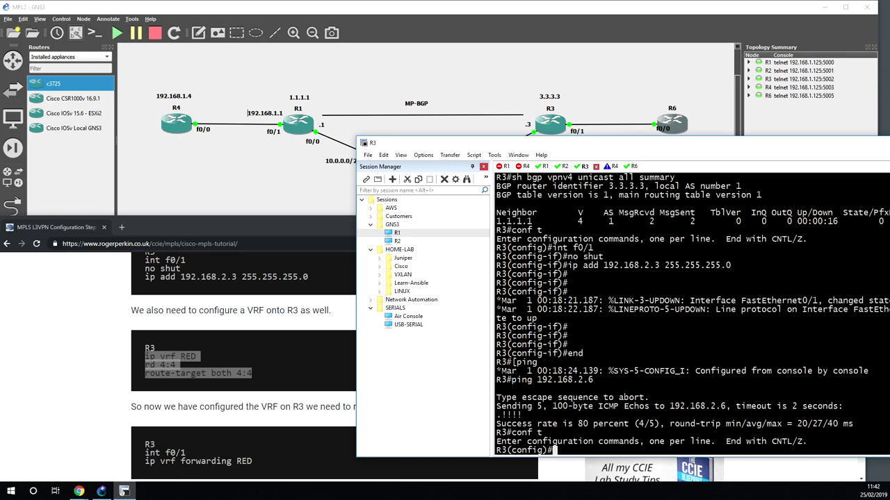
{"action": "right_click", "coordinate": [661, 240]}
{"action": "left_click", "coordinate": [668, 256]}
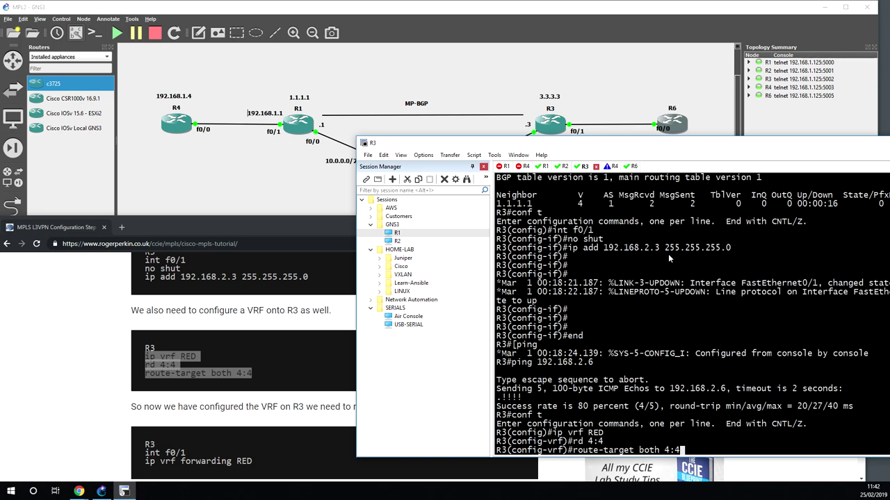
{"action": "key", "text": "Return"}
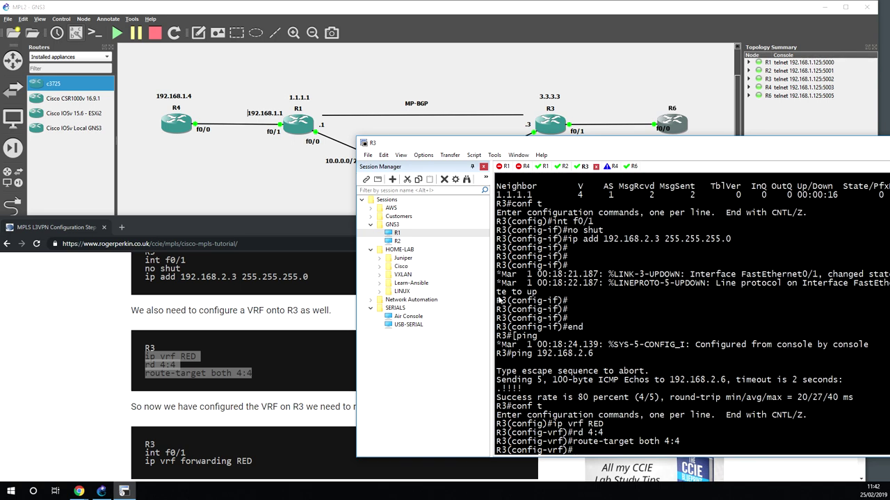
Copy the tutorial's int f0/1 and ip vrf forwarding RED lines and return to the R3 console.
{"action": "left_click", "coordinate": [285, 417]}
{"action": "scroll", "coordinate": [285, 418], "scroll_direction": "down", "scroll_amount": 1}
{"action": "left_click_drag", "start_coordinate": [260, 415], "coordinate": [145, 413]}
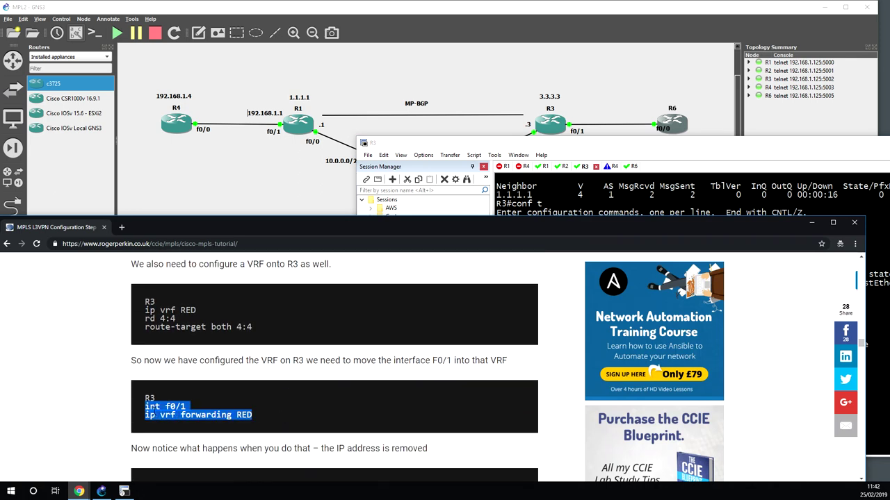
{"action": "right_click", "coordinate": [152, 408]}
{"action": "left_click", "coordinate": [169, 417]}
{"action": "left_click", "coordinate": [603, 206]}
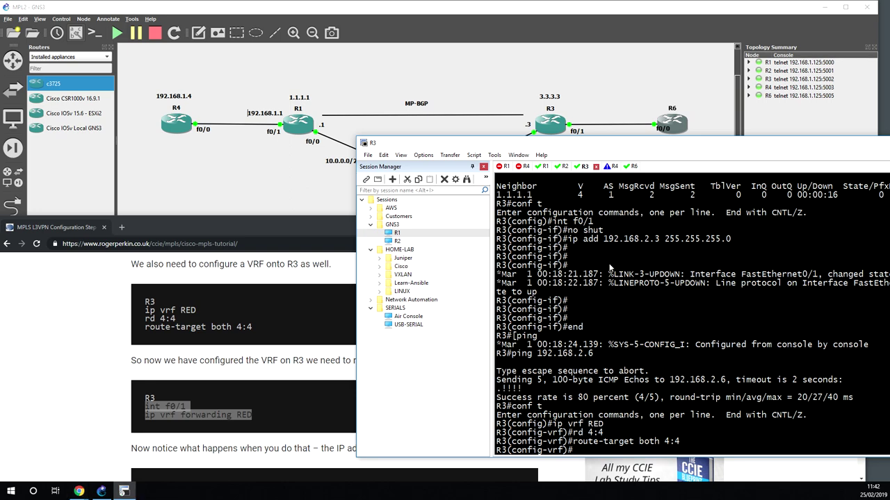
Exit VRF configuration on R3 and put interface f0/1 into VRF RED with ip vrf forwarding RED.
{"action": "type", "text": "exit"}
{"action": "key", "text": "Return"}
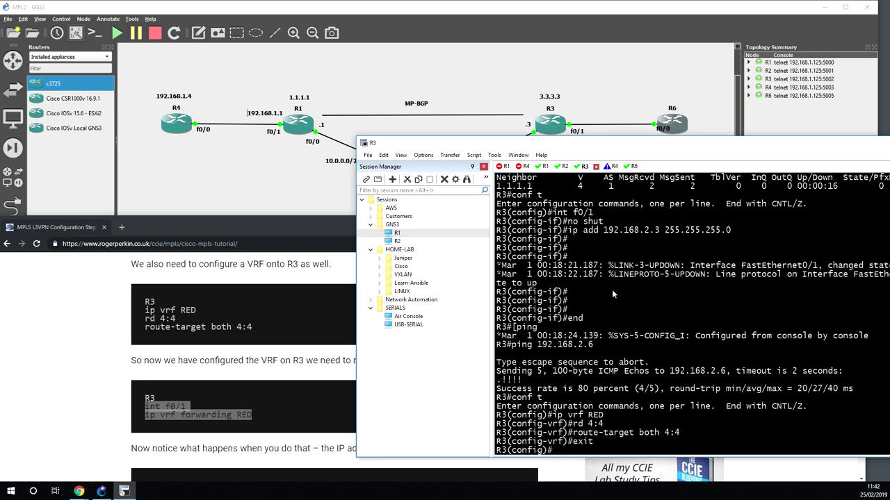
{"action": "right_click", "coordinate": [616, 301]}
{"action": "left_click", "coordinate": [624, 316]}
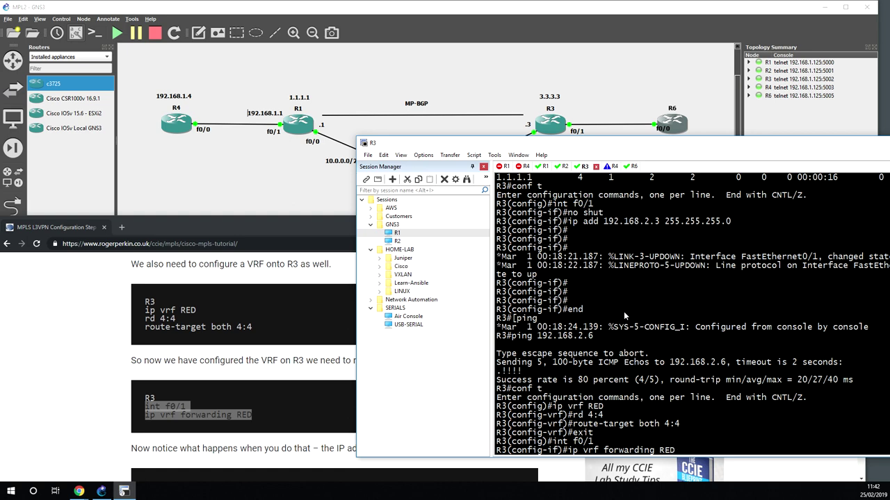
{"action": "key", "text": "Return"}
{"action": "key", "text": "Return"}
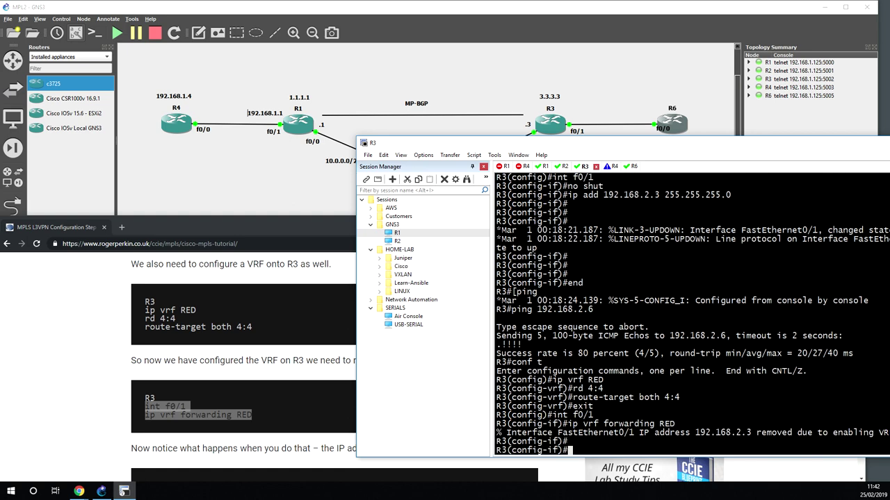
Read on to the tutorial's re-apply instructions and copy its int f0/1 and ip address lines for R3.
{"action": "left_click", "coordinate": [315, 374]}
{"action": "scroll", "coordinate": [230, 410], "scroll_direction": "down", "scroll_amount": 2}
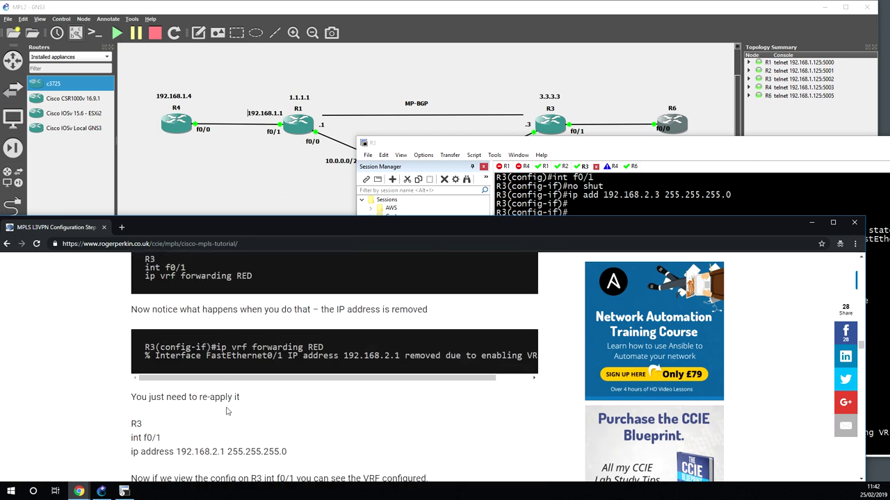
{"action": "scroll", "coordinate": [228, 411], "scroll_direction": "down", "scroll_amount": 1}
{"action": "left_click_drag", "start_coordinate": [282, 406], "coordinate": [132, 393]}
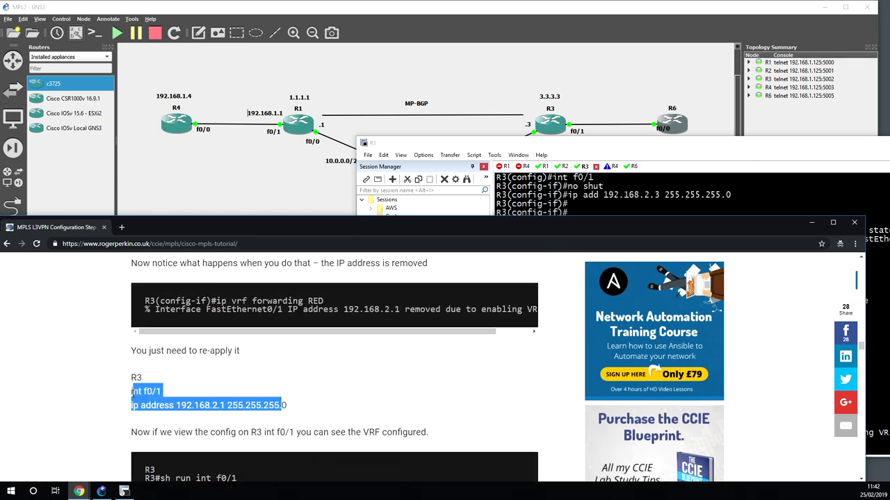
{"action": "right_click", "coordinate": [135, 393]}
{"action": "left_click", "coordinate": [152, 402]}
Paste the lines into R3 and complete the mask, giving f0/1 the address 192.168.2.1 255.255.255.0.
{"action": "left_click", "coordinate": [611, 189]}
{"action": "right_click", "coordinate": [616, 292]}
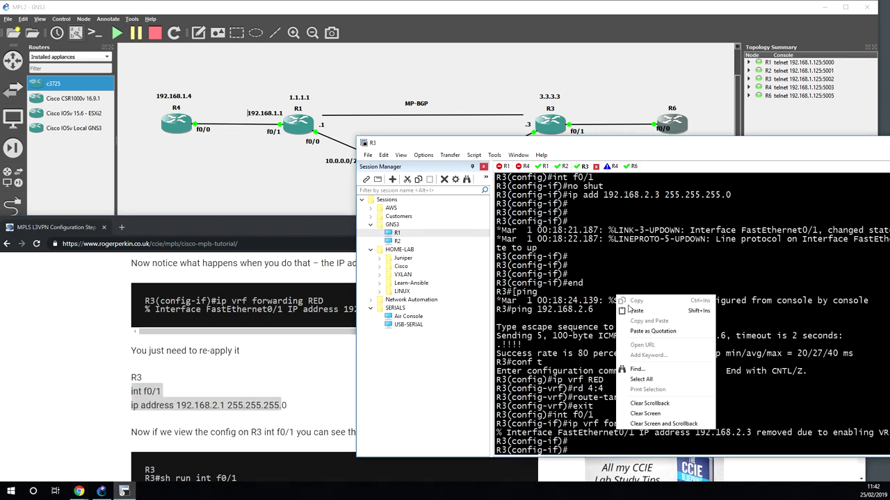
{"action": "left_click", "coordinate": [632, 313]}
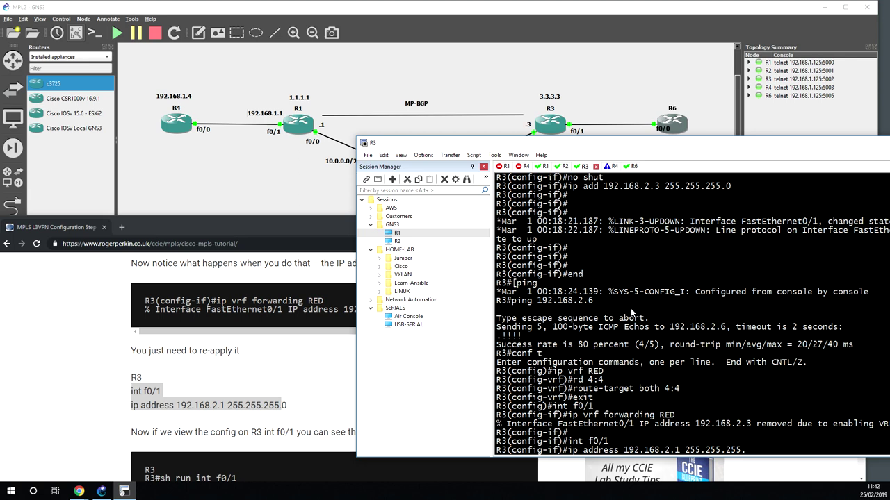
{"action": "type", "text": "0"}
{"action": "key", "text": "Return"}
{"action": "key", "text": "Return"}
{"action": "key", "text": "Return"}
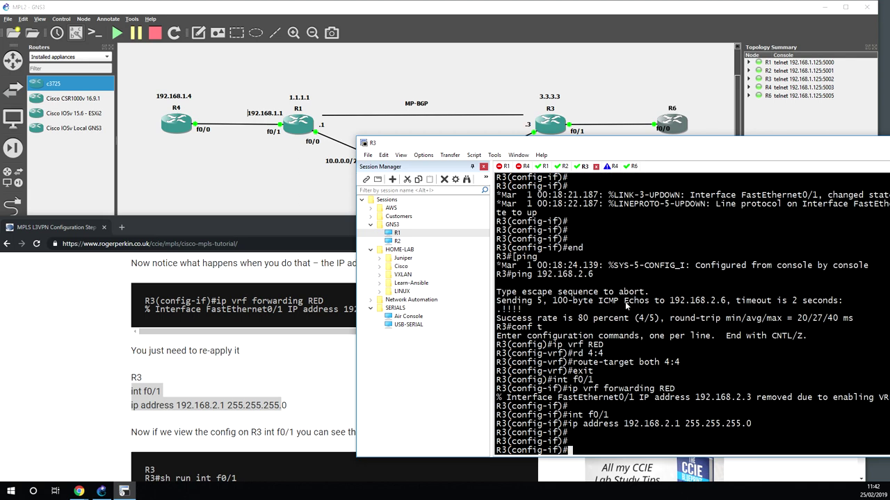
Read the tutorial's interface check, leave configuration mode on R3 and display the f0/1 configuration with sh run int f0/1.
{"action": "left_click", "coordinate": [279, 417]}
{"action": "scroll", "coordinate": [264, 418], "scroll_direction": "down", "scroll_amount": 3}
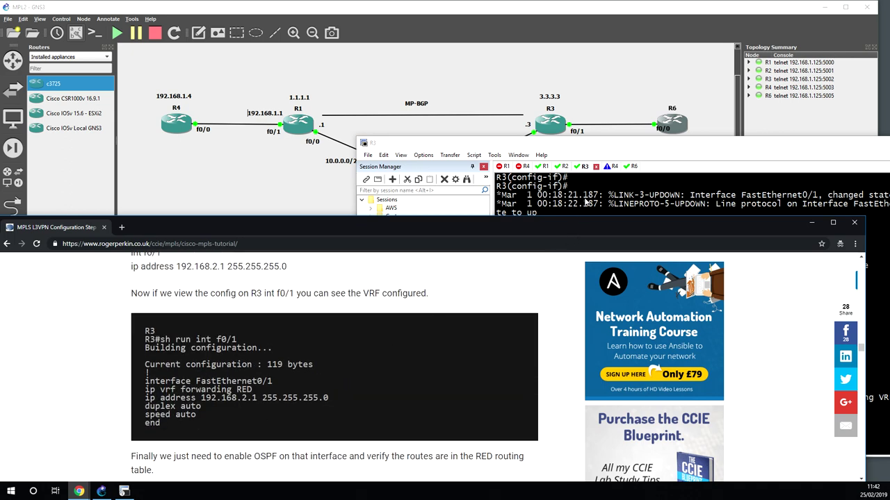
{"action": "left_click", "coordinate": [586, 202]}
{"action": "type", "text": "end"}
{"action": "key", "text": "Return"}
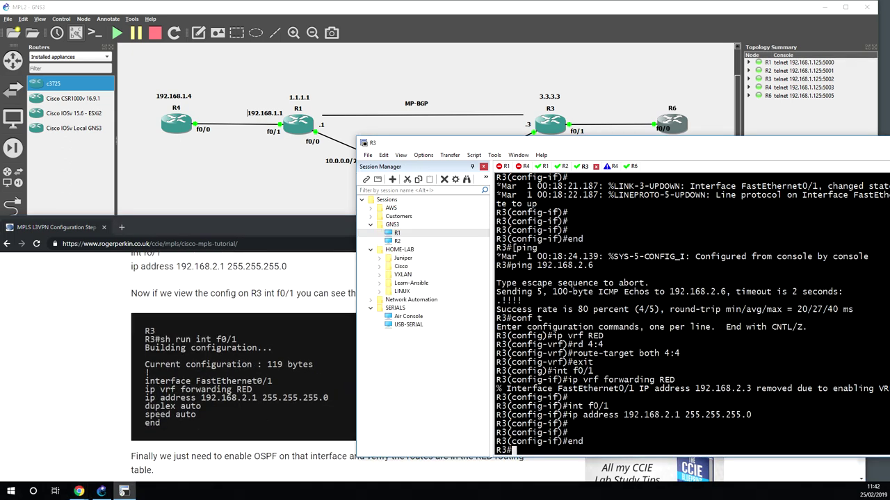
{"action": "key", "text": "Return"}
{"action": "type", "text": "sh run int f0/1"}
{"action": "key", "text": "Return"}
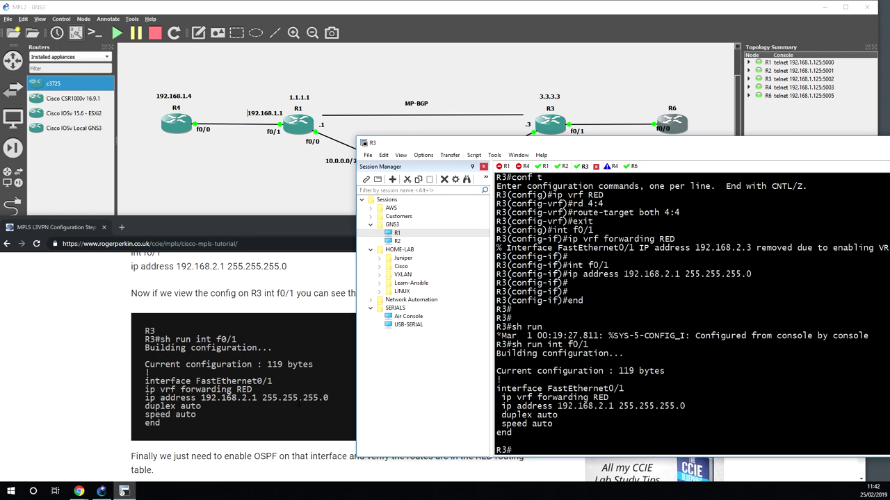
Copy the tutorial's R3 lines int f0/1 and ip ospf 2 area 2, and return to the R3 console.
{"action": "left_click", "coordinate": [297, 405]}
{"action": "scroll", "coordinate": [298, 404], "scroll_direction": "down", "scroll_amount": 2}
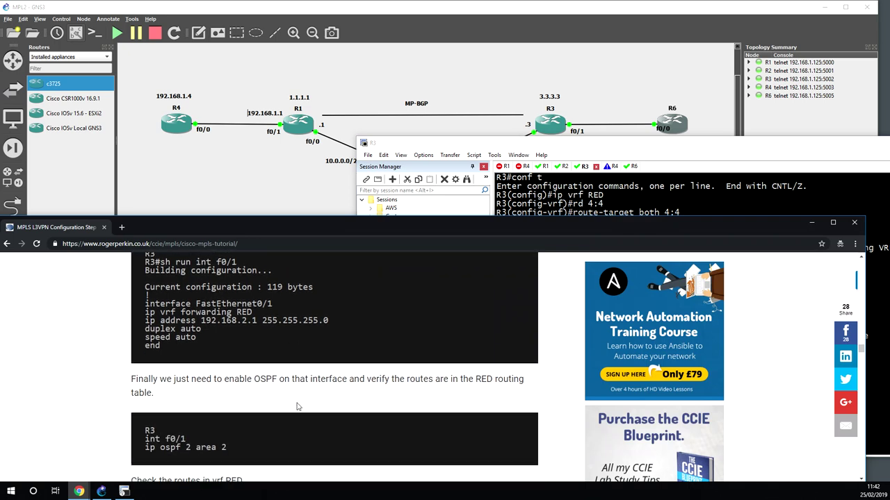
{"action": "left_click_drag", "start_coordinate": [228, 386], "coordinate": [145, 375]}
{"action": "right_click", "coordinate": [167, 379]}
{"action": "left_click", "coordinate": [176, 386]}
{"action": "left_click", "coordinate": [556, 204]}
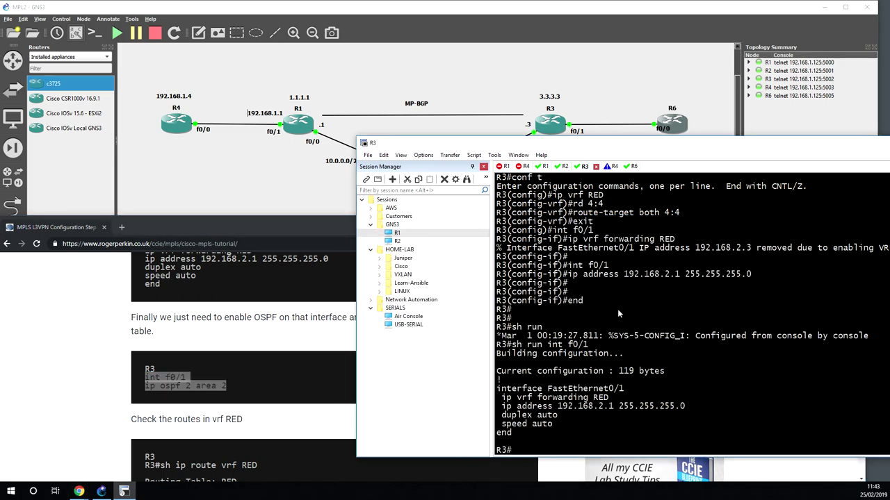
Enable OSPF process 2 area 2 on R3's f0/1 in configuration mode, finishing with end.
{"action": "type", "text": "conf t"}
{"action": "key", "text": "Return"}
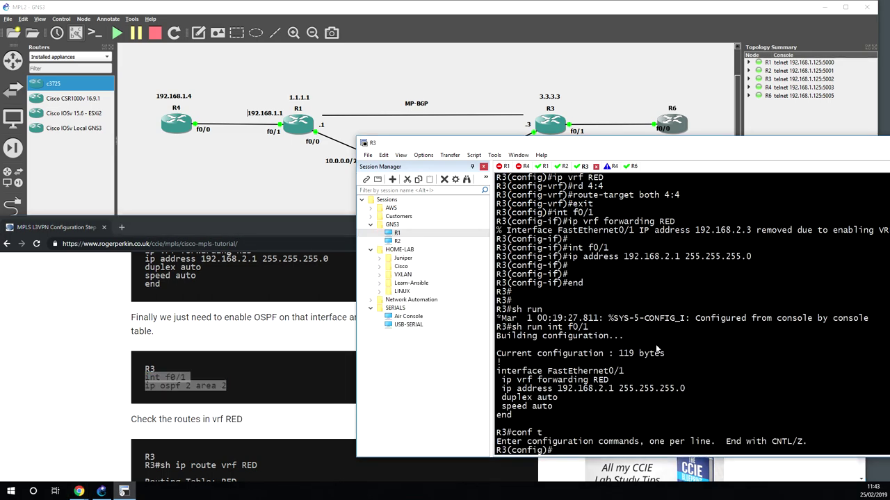
{"action": "right_click", "coordinate": [658, 350]}
{"action": "left_click", "coordinate": [669, 359]}
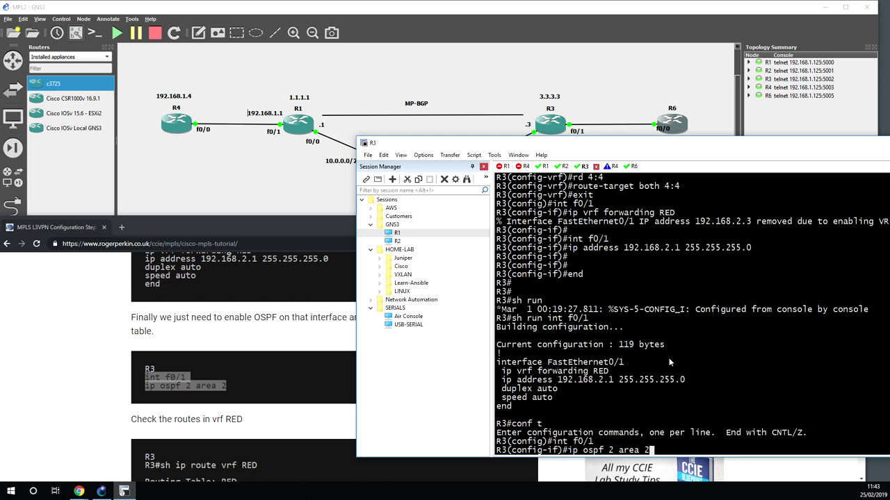
{"action": "type", "text": "end"}
{"action": "key", "text": "Return"}
{"action": "key", "text": "Return"}
{"action": "key", "text": "Return"}
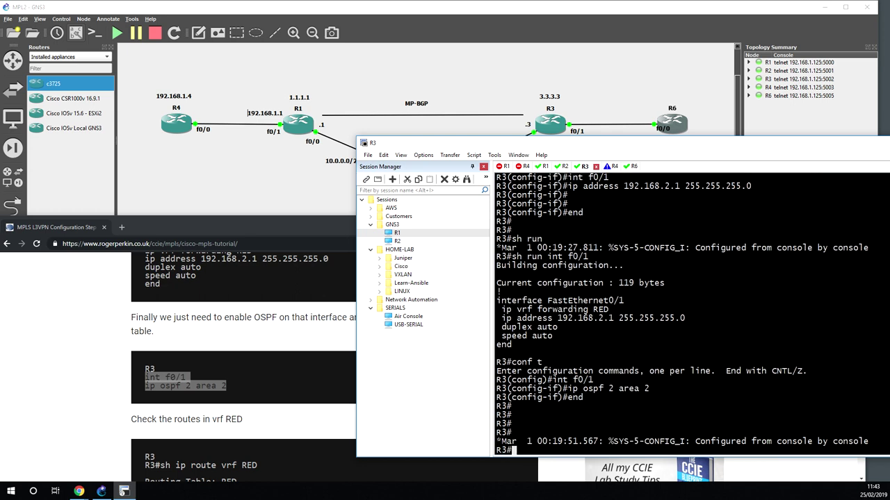
Display R3's routing table for VRF RED with sh ip route vrf RED, and repeat the command to recheck the routes.
{"action": "type", "text": "sh ip route vrf RED"}
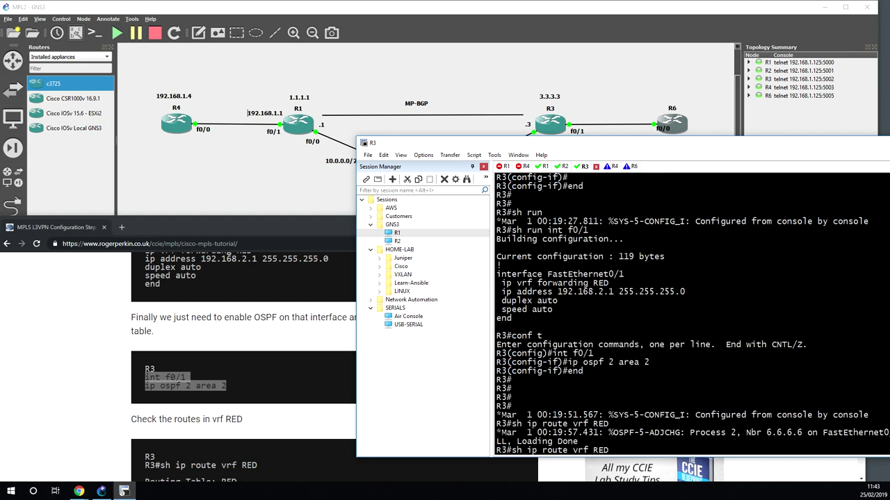
{"action": "key", "text": "Return"}
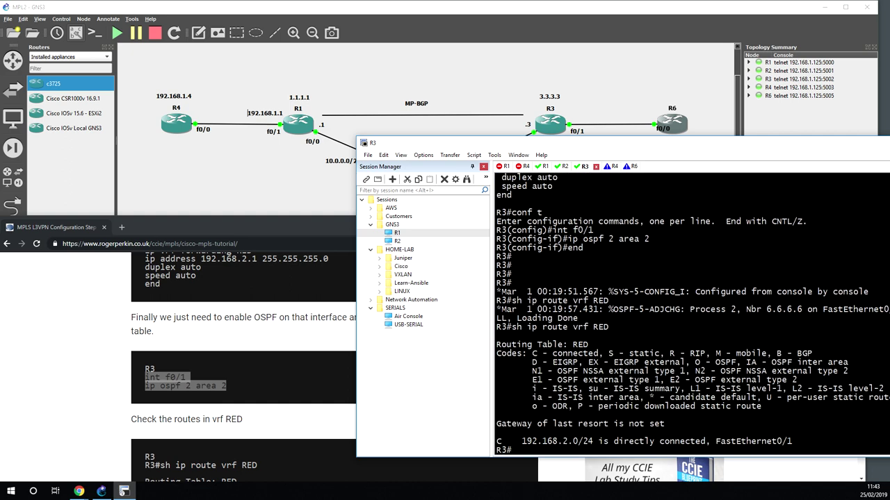
{"action": "key", "text": "Return"}
{"action": "key", "text": "Return"}
{"action": "key", "text": "Return"}
{"action": "key", "text": "Return"}
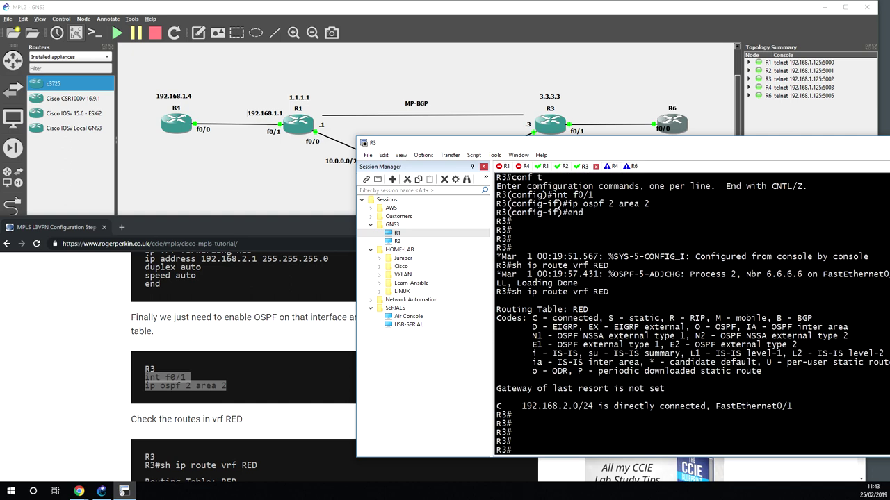
{"action": "key", "text": "Up"}
{"action": "key", "text": "Return"}
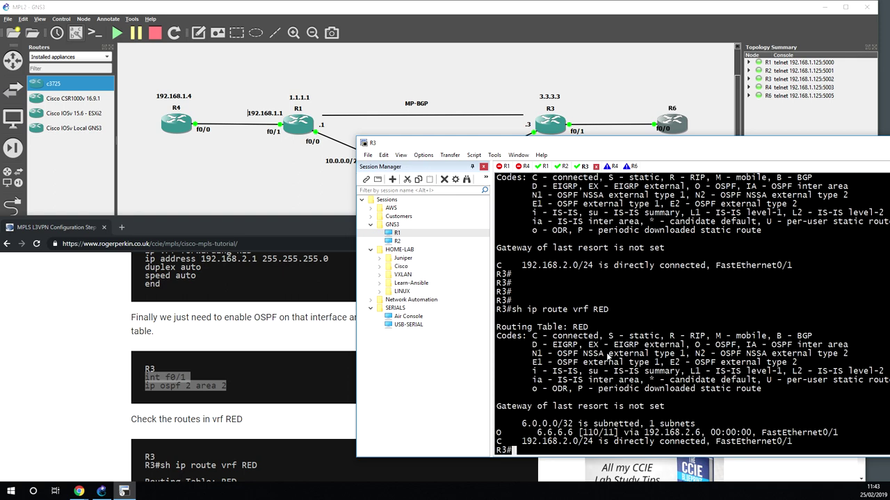
Display R3's global routing table with sh ip route, and read the tutorial's setup review down to the R4 route check.
{"action": "type", "text": "sh ip route"}
{"action": "key", "text": "Return"}
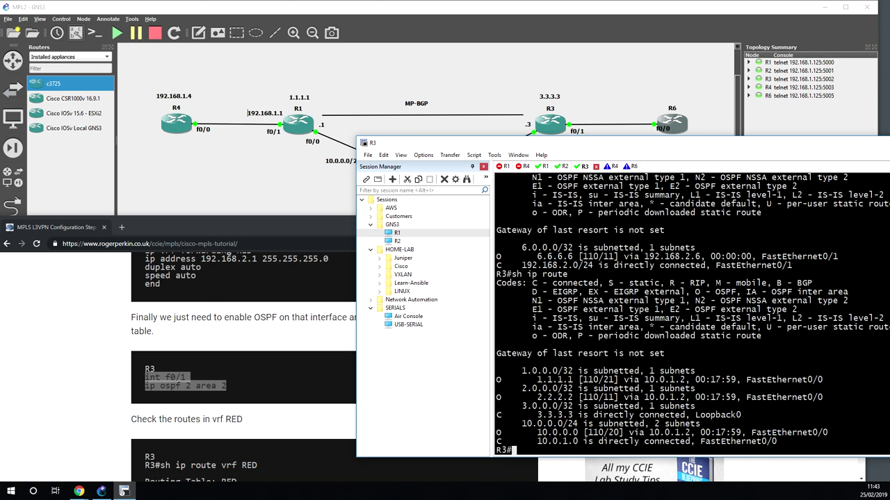
{"action": "left_click", "coordinate": [171, 436]}
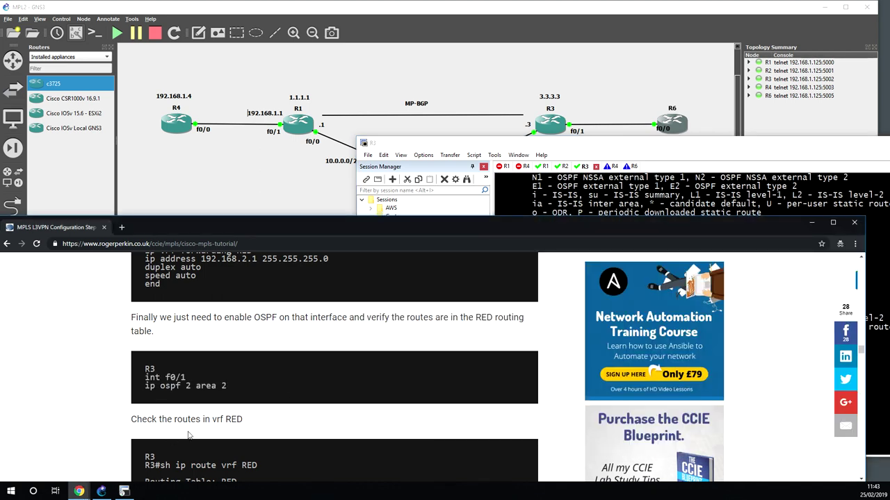
{"action": "scroll", "coordinate": [188, 436], "scroll_direction": "down", "scroll_amount": 3}
{"action": "scroll", "coordinate": [188, 435], "scroll_direction": "down", "scroll_amount": 1}
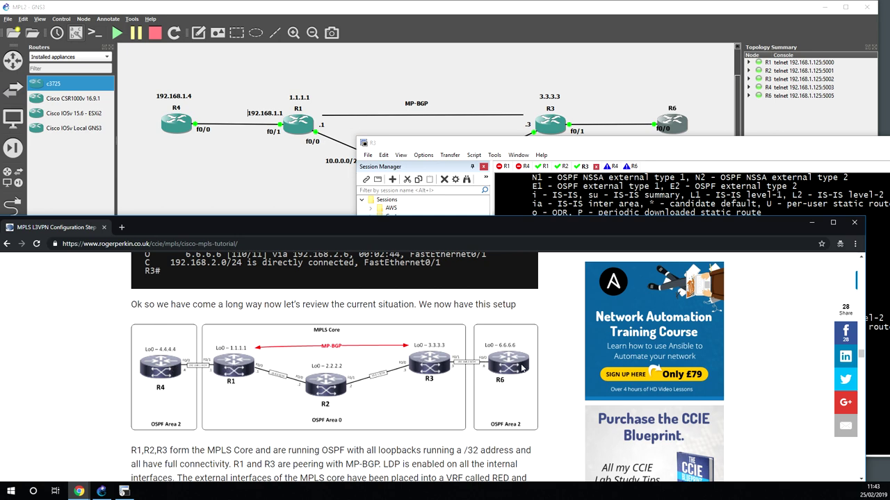
{"action": "scroll", "coordinate": [369, 410], "scroll_direction": "down", "scroll_amount": 2}
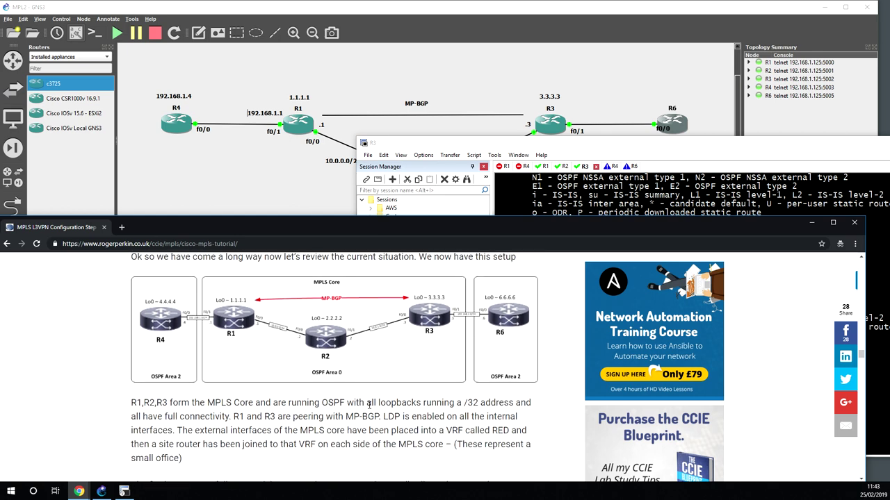
{"action": "scroll", "coordinate": [369, 409], "scroll_direction": "down", "scroll_amount": 2}
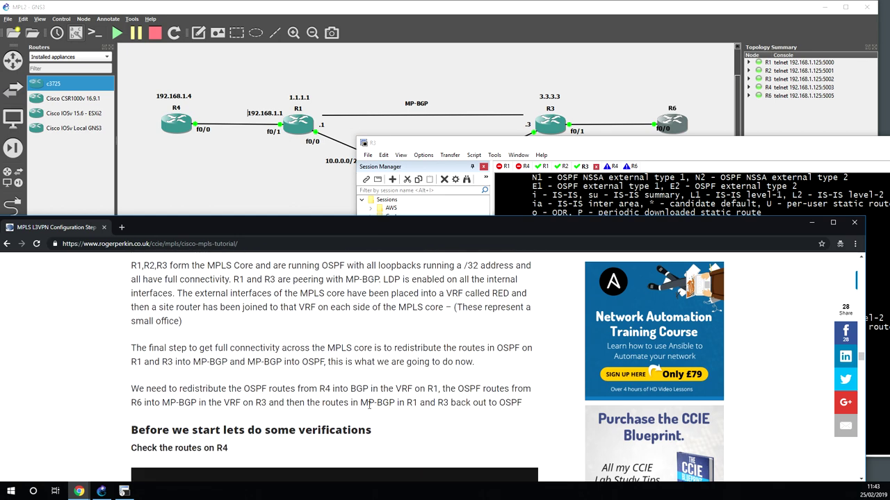
{"action": "scroll", "coordinate": [370, 409], "scroll_direction": "down", "scroll_amount": 2}
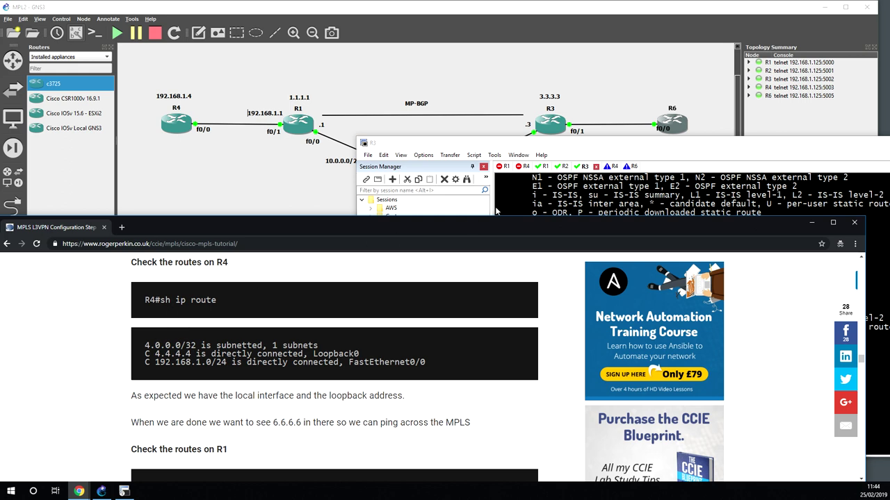
Switch to R4's console, leave configuration mode with end, and display its routing table with sh ip route.
{"action": "left_click", "coordinate": [623, 197]}
{"action": "left_click", "coordinate": [607, 167]}
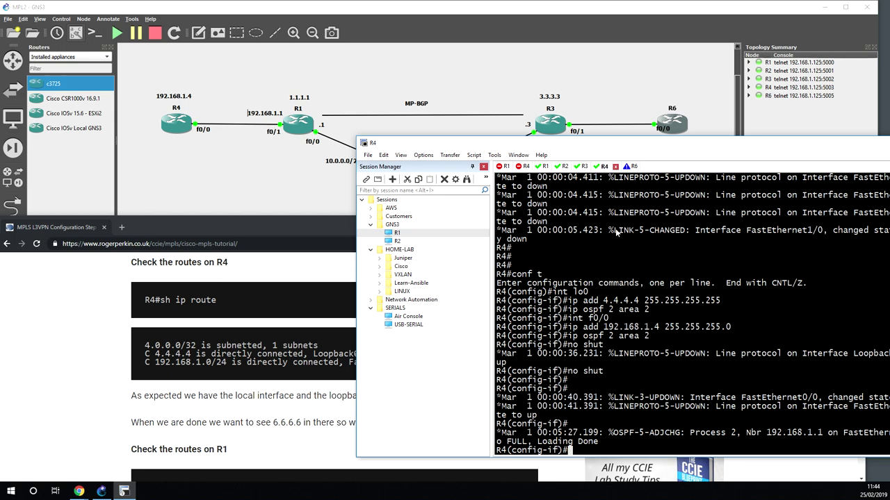
{"action": "type", "text": "enbd"}
{"action": "key", "text": "Return"}
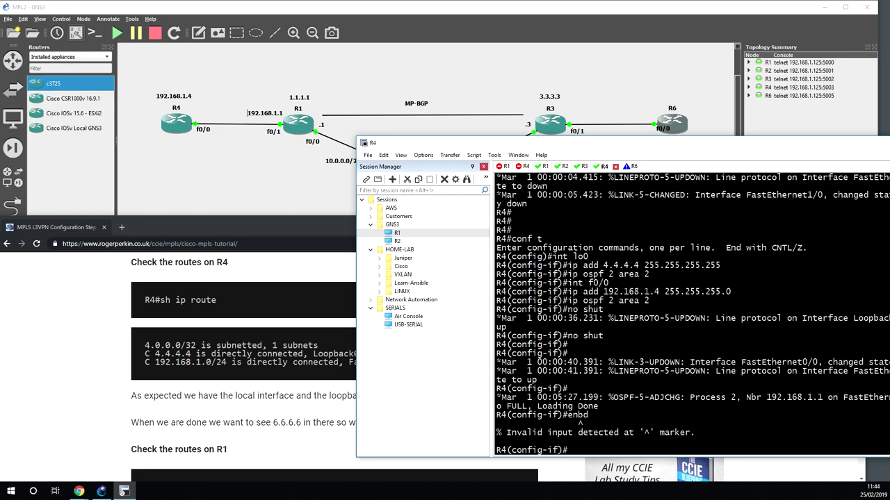
{"action": "type", "text": "end"}
{"action": "key", "text": "Return"}
{"action": "key", "text": "Return"}
{"action": "key", "text": "Return"}
{"action": "key", "text": "Return"}
{"action": "type", "text": "sh ip route"}
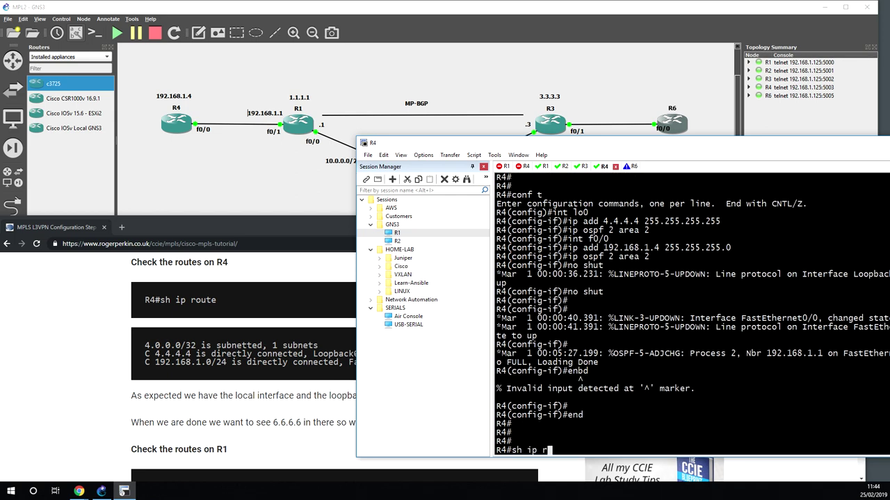
{"action": "key", "text": "Return"}
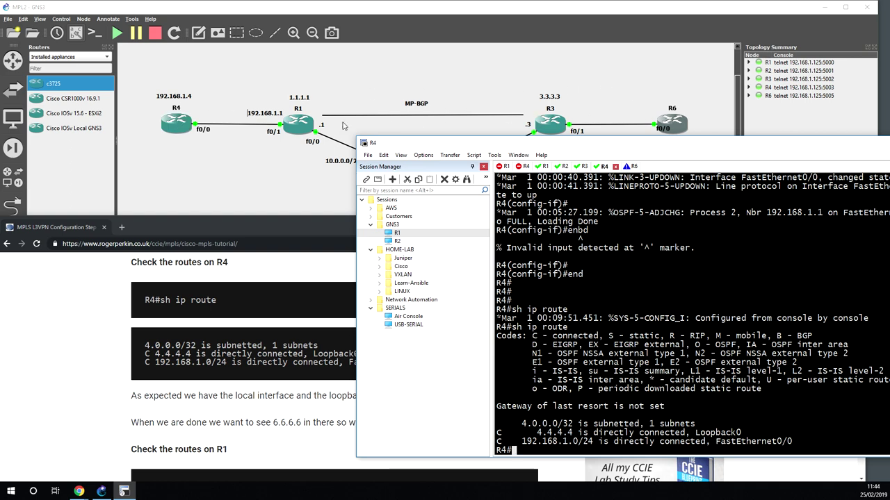
Read the tutorial's R1 route check and display R1's global routing table with sh ip route.
{"action": "left_click", "coordinate": [55, 370]}
{"action": "scroll", "coordinate": [136, 408], "scroll_direction": "down", "scroll_amount": 2}
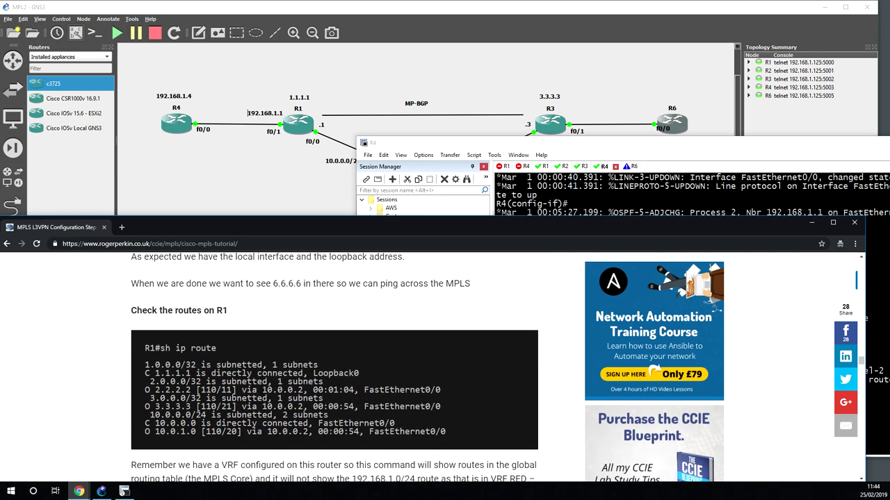
{"action": "left_click", "coordinate": [547, 171]}
{"action": "left_click", "coordinate": [546, 167]}
{"action": "type", "text": "sh ip route"}
{"action": "key", "text": "Return"}
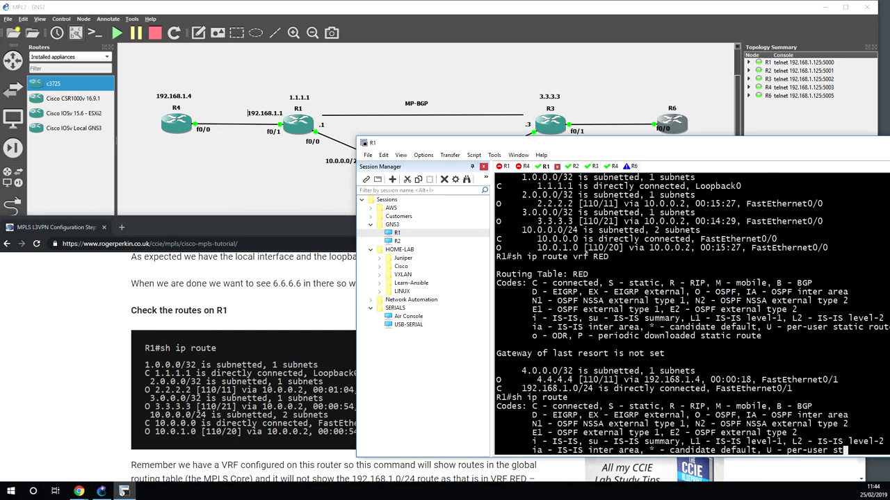
Read the tutorial's notes on the VRF RED routes and its redistribution instructions for R1 and R3.
{"action": "left_click", "coordinate": [141, 373]}
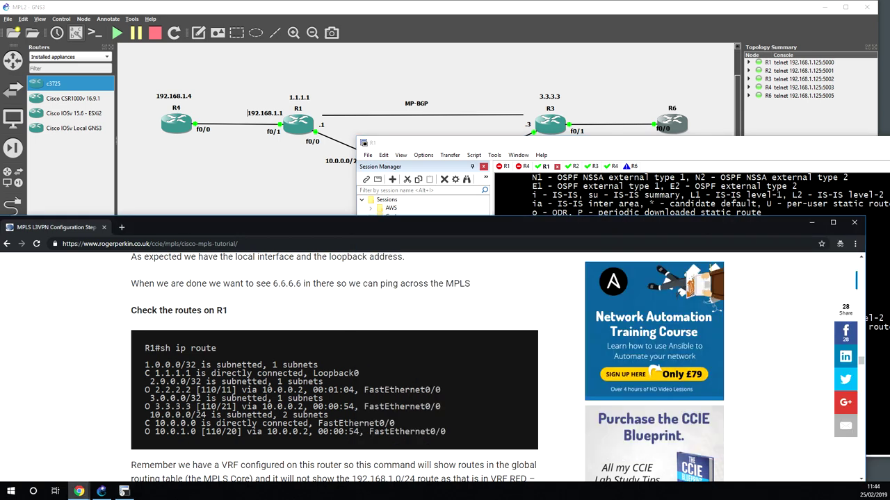
{"action": "scroll", "coordinate": [159, 373], "scroll_direction": "down", "scroll_amount": 2}
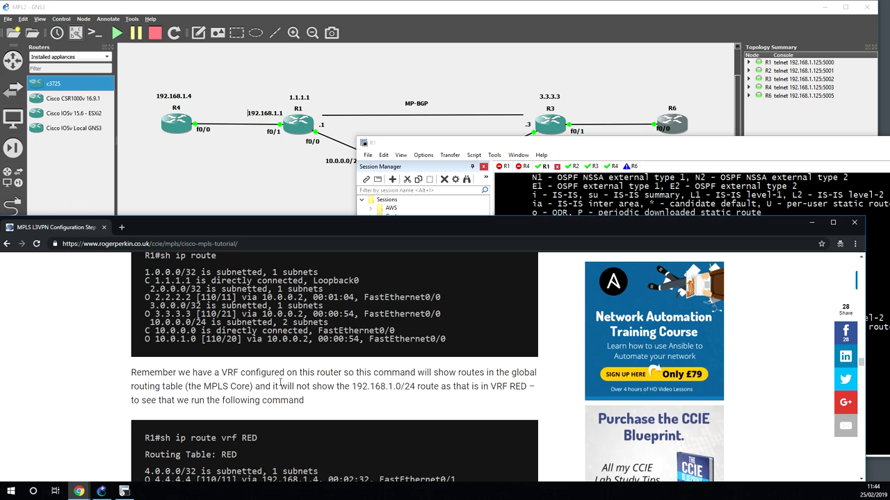
{"action": "left_click_drag", "start_coordinate": [353, 388], "coordinate": [403, 389]}
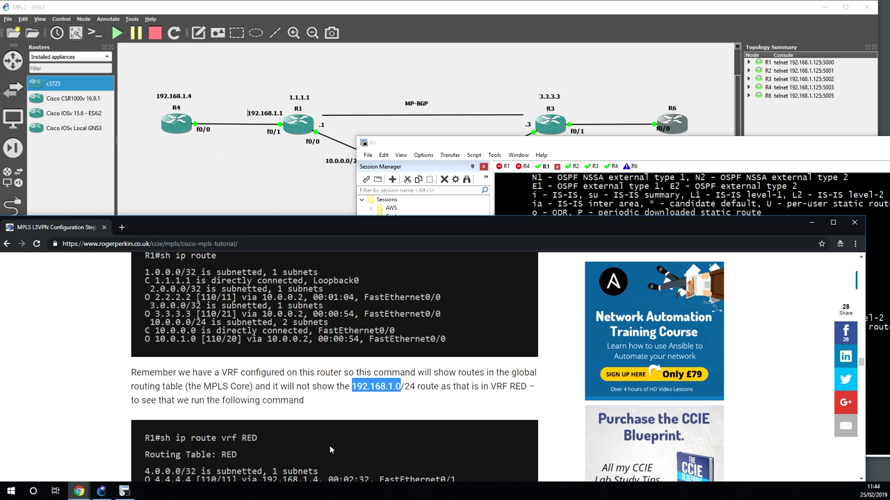
{"action": "scroll", "coordinate": [331, 451], "scroll_direction": "down", "scroll_amount": 1}
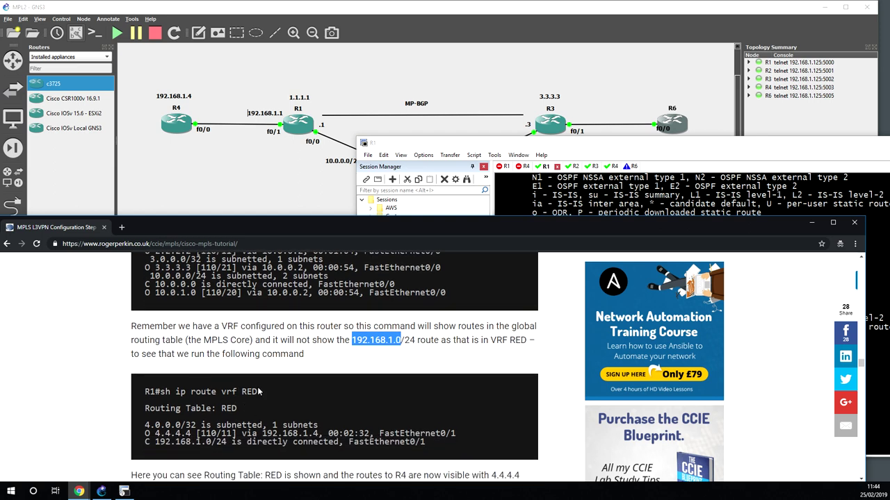
{"action": "scroll", "coordinate": [260, 408], "scroll_direction": "down", "scroll_amount": 4}
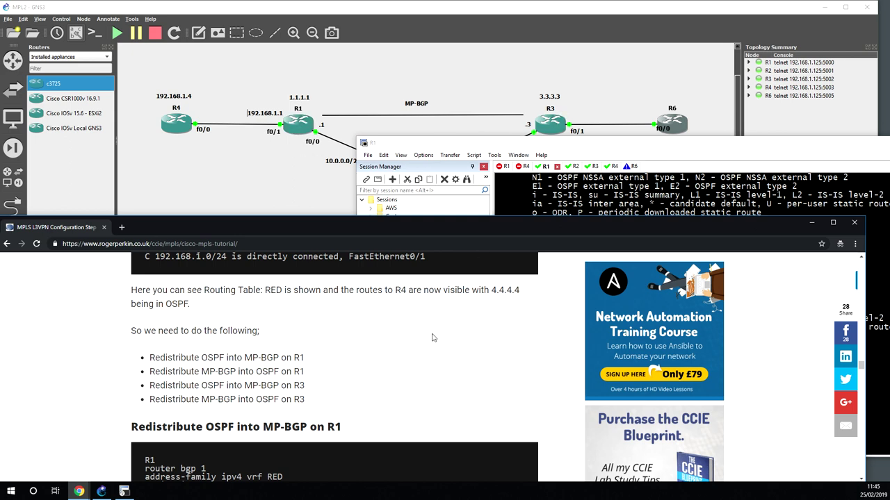
{"action": "scroll", "coordinate": [433, 338], "scroll_direction": "down", "scroll_amount": 1}
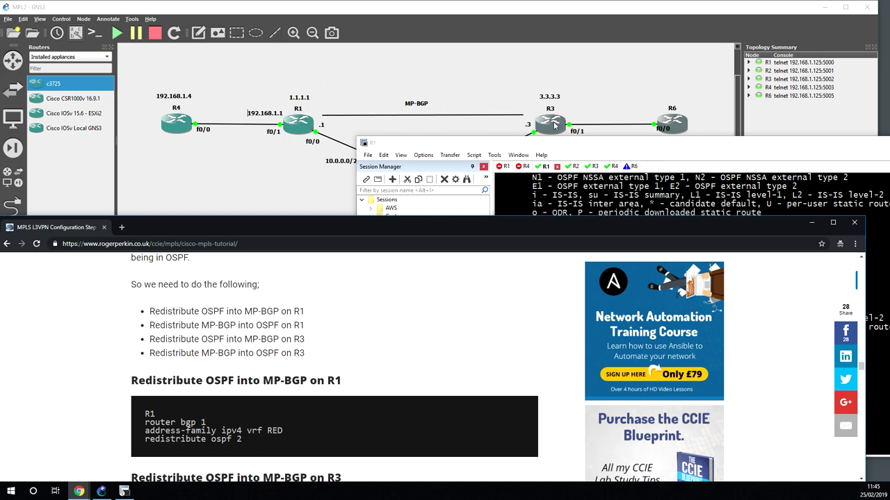
{"action": "scroll", "coordinate": [363, 310], "scroll_direction": "down", "scroll_amount": 2}
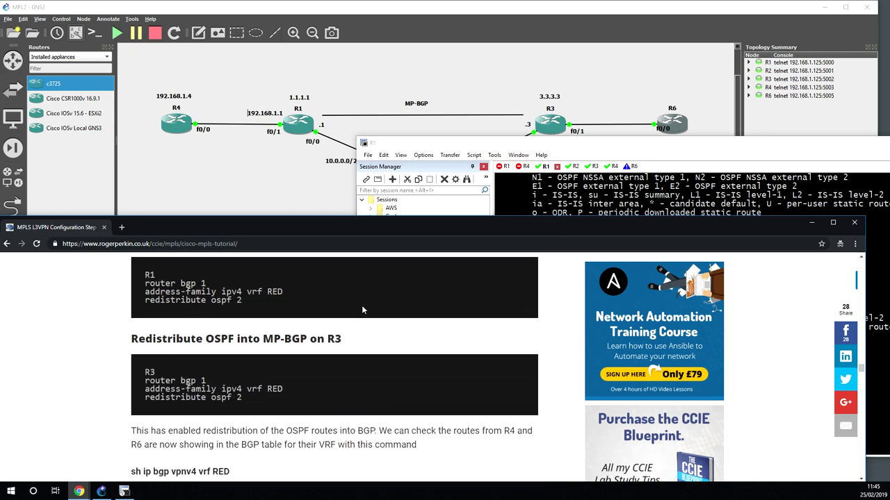
Copy the tutorial's R1 lines router bgp 1, address-family ipv4 vrf RED and redistribute ospf 2, and return to the R1 console.
{"action": "left_click_drag", "start_coordinate": [243, 303], "coordinate": [141, 287]}
{"action": "right_click", "coordinate": [147, 287]}
{"action": "left_click", "coordinate": [158, 294]}
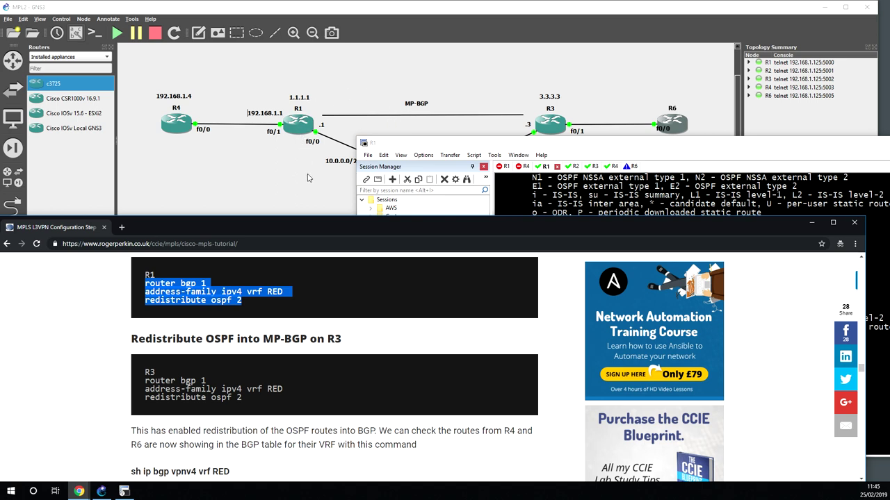
{"action": "left_click", "coordinate": [565, 189]}
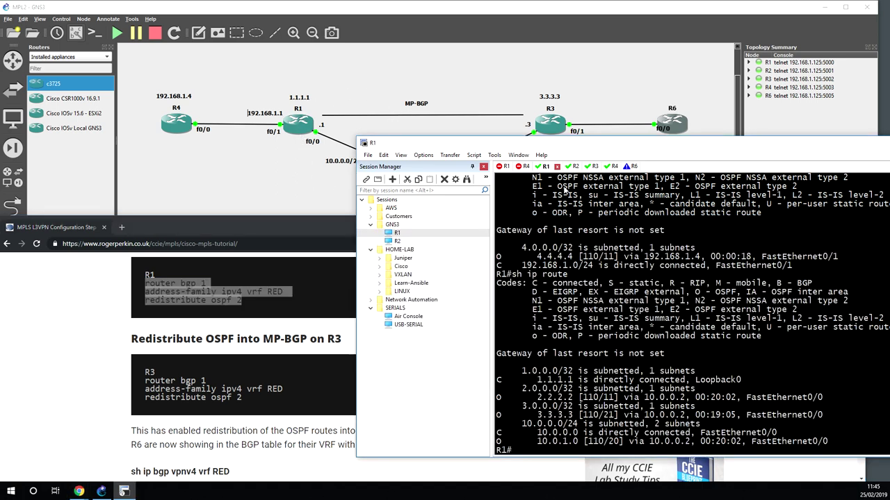
Redistribute OSPF process 2 into BGP 1 under address-family ipv4 vrf RED on R1, pasting the copied lines in configuration mode and finishing with end.
{"action": "type", "text": "conf t"}
{"action": "key", "text": "Return"}
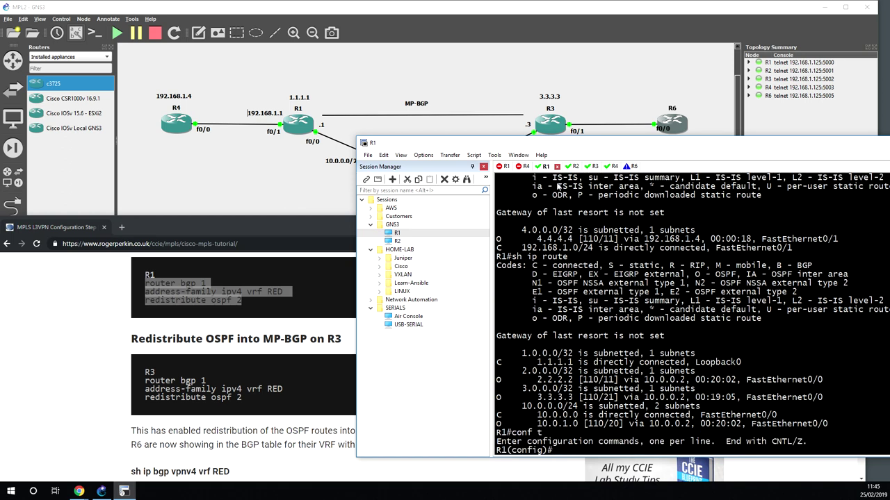
{"action": "right_click", "coordinate": [593, 299]}
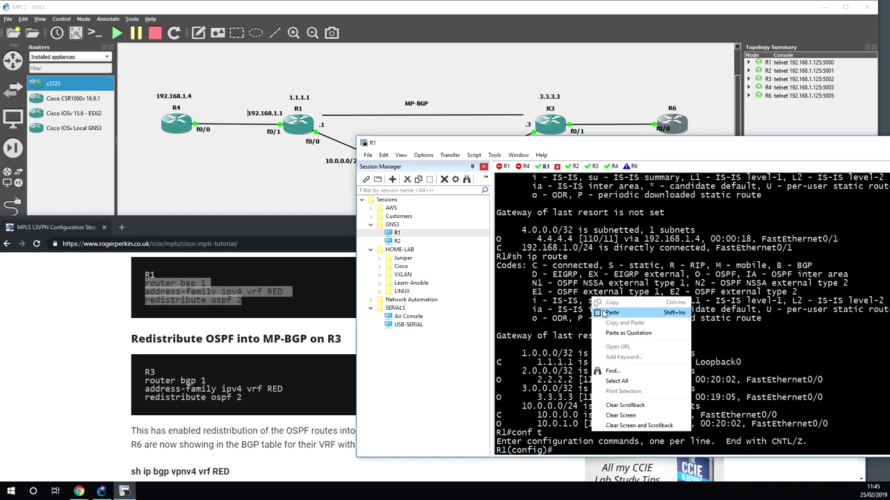
{"action": "left_click", "coordinate": [609, 313]}
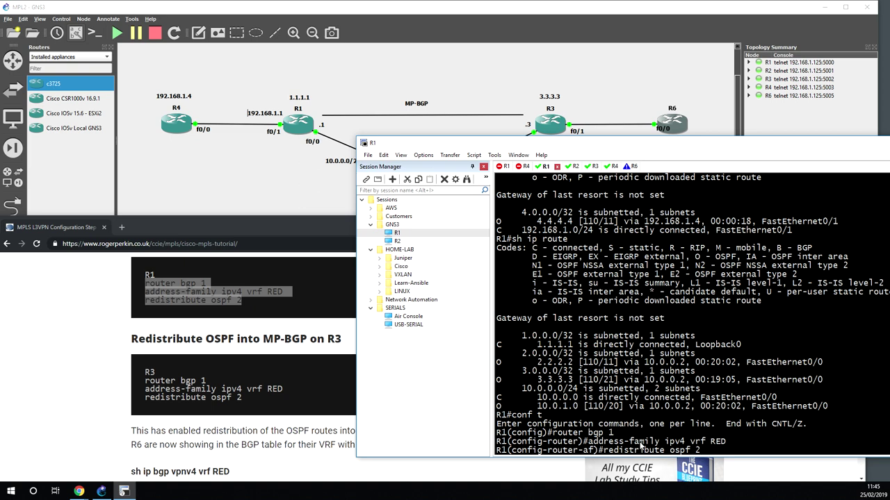
{"action": "key", "text": "Return"}
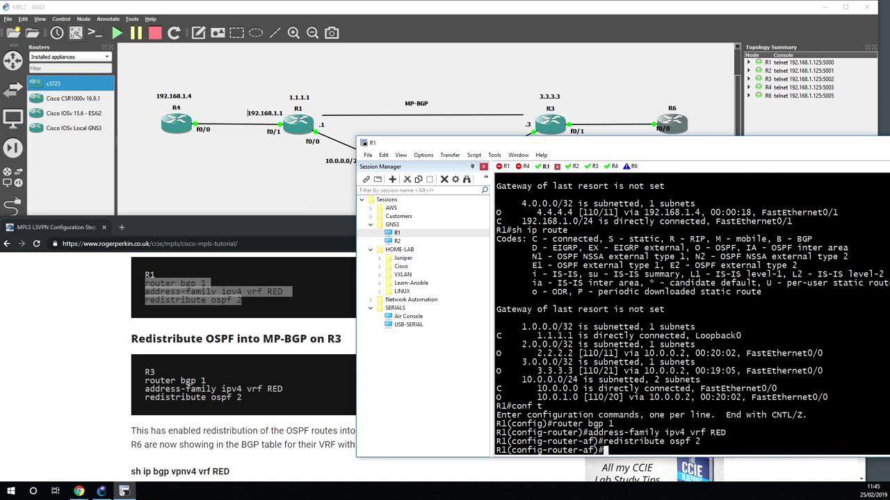
{"action": "type", "text": "end"}
{"action": "key", "text": "Return"}
{"action": "key", "text": "Return"}
{"action": "key", "text": "Return"}
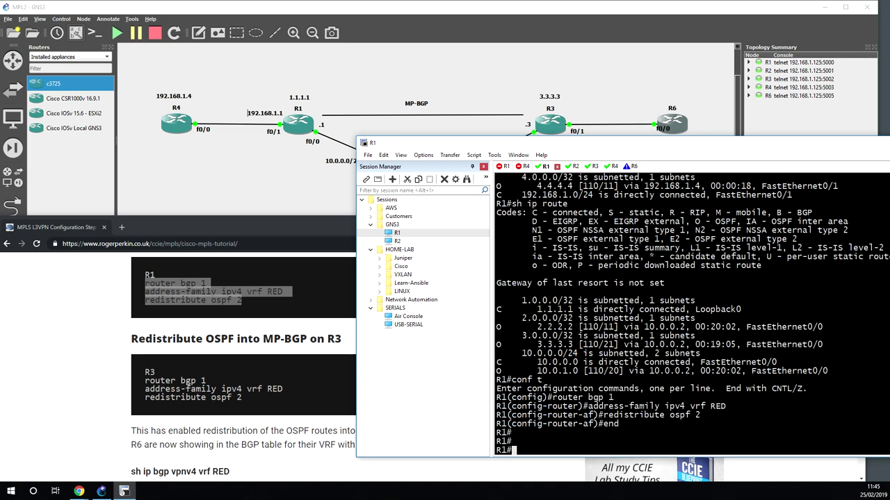
Copy the tutorial's R3 lines router bgp 1, address-family ipv4 vrf RED and redistribute ospf 2, and switch to the R3 console.
{"action": "left_click", "coordinate": [250, 401]}
{"action": "left_click_drag", "start_coordinate": [250, 400], "coordinate": [147, 381]}
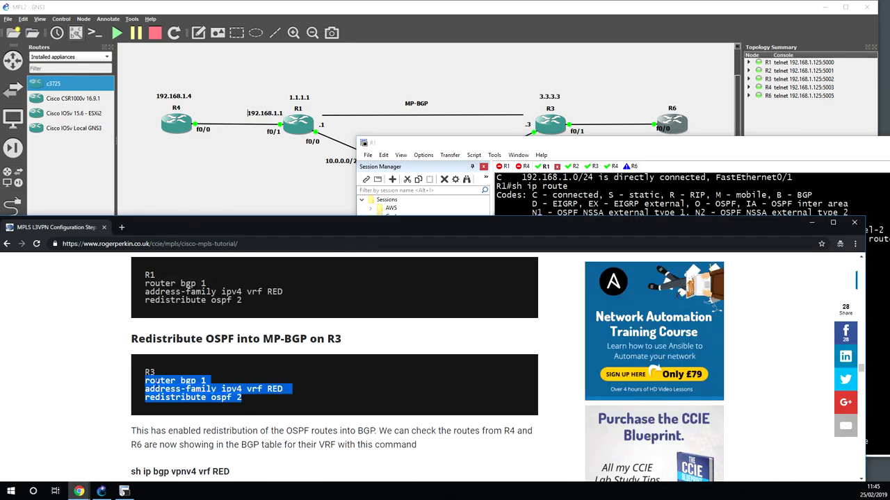
{"action": "right_click", "coordinate": [154, 382]}
{"action": "left_click", "coordinate": [167, 391]}
{"action": "left_click", "coordinate": [591, 166]}
Enter configuration mode on R3 and paste the copied lines to redistribute OSPF process 2 into BGP 1 for VRF RED.
{"action": "type", "text": "conf "}
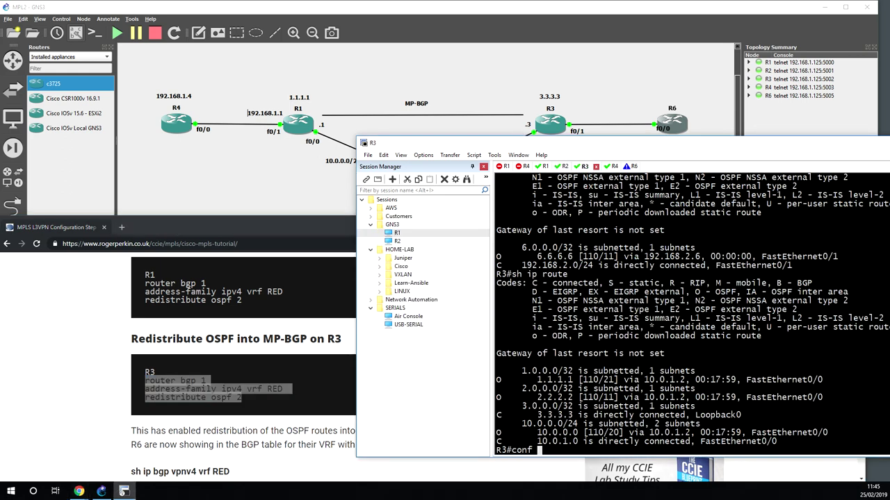
{"action": "type", "text": "t"}
{"action": "key", "text": "Return"}
{"action": "right_click", "coordinate": [632, 279]}
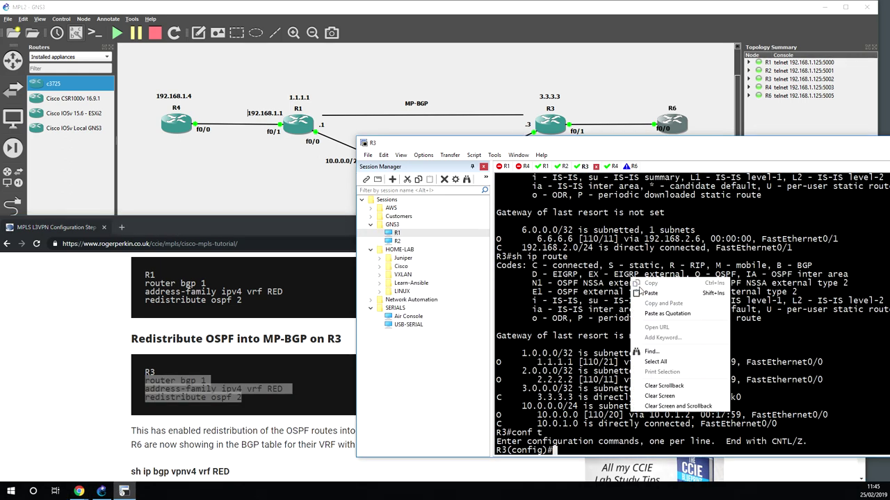
{"action": "left_click", "coordinate": [651, 293]}
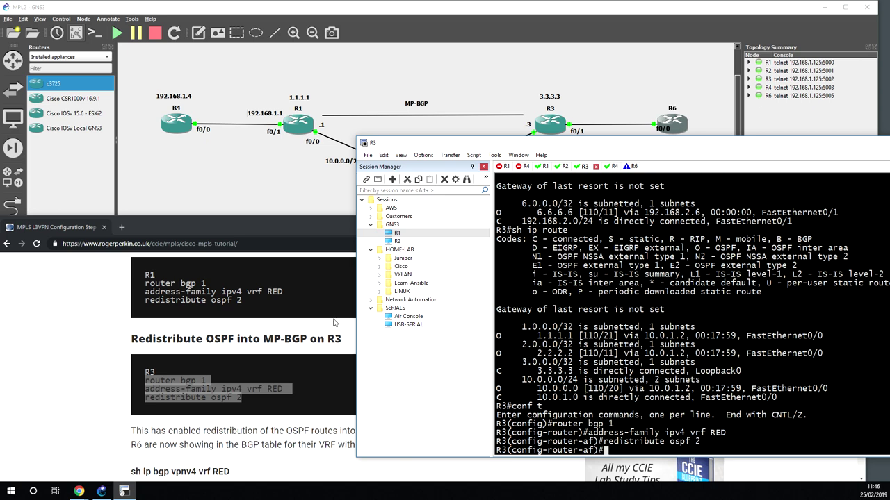
Find the BGP table check in the tutorial and copy the command sh ip bgp vpnv4 vrf RED from the R1 example.
{"action": "left_click", "coordinate": [243, 426]}
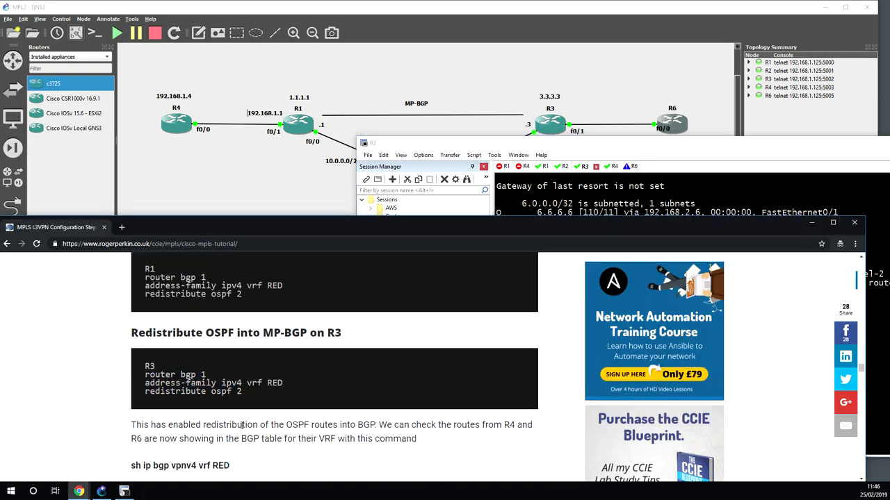
{"action": "scroll", "coordinate": [243, 425], "scroll_direction": "down", "scroll_amount": 3}
{"action": "scroll", "coordinate": [242, 430], "scroll_direction": "down", "scroll_amount": 2}
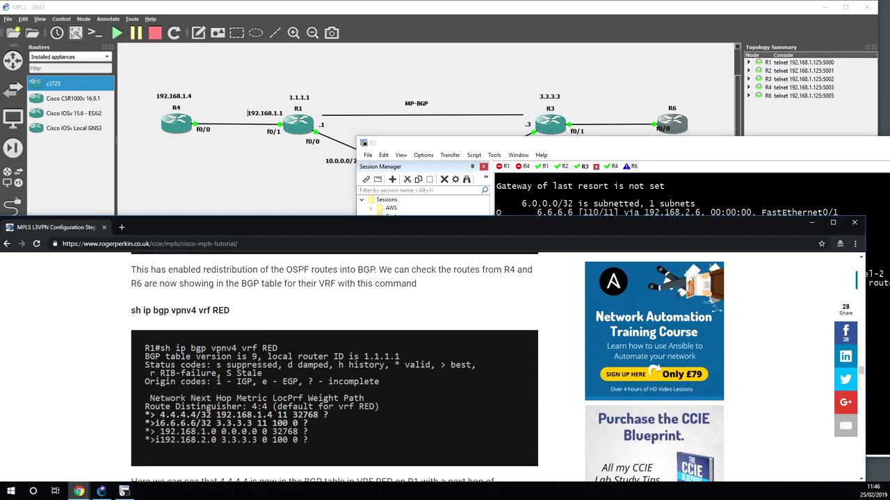
{"action": "scroll", "coordinate": [242, 430], "scroll_direction": "down", "scroll_amount": 3}
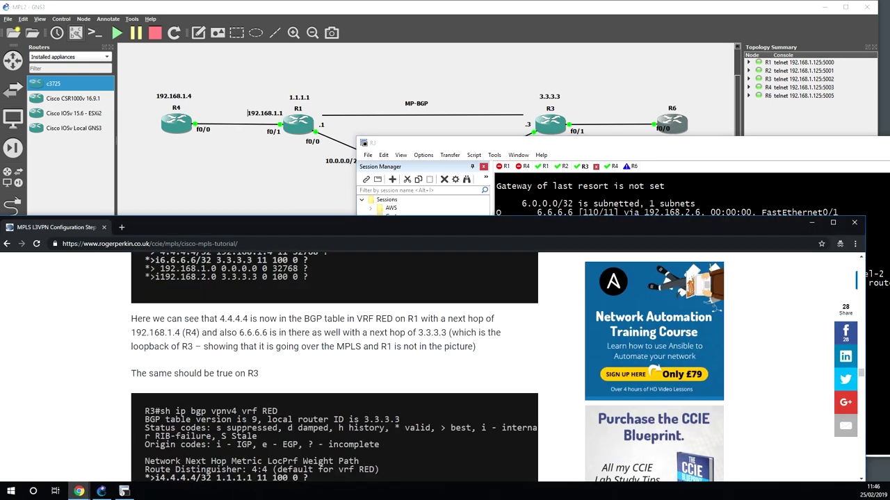
{"action": "scroll", "coordinate": [242, 430], "scroll_direction": "up", "scroll_amount": 3}
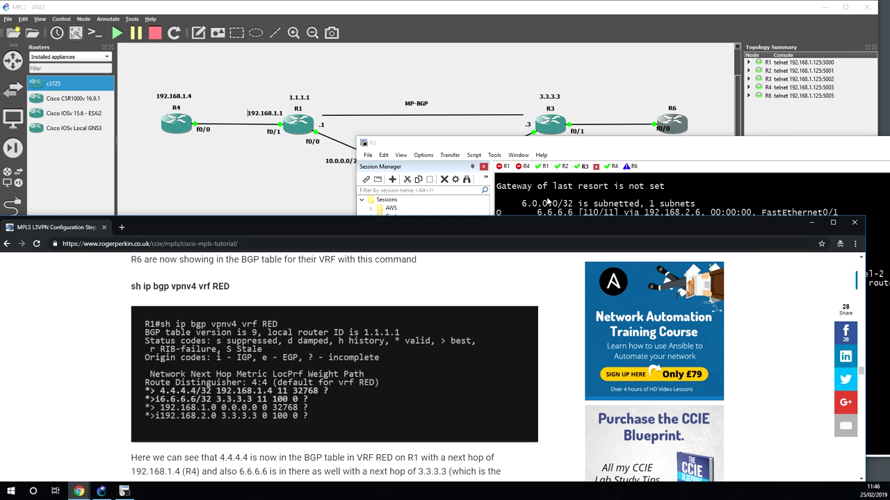
{"action": "left_click_drag", "start_coordinate": [283, 325], "coordinate": [160, 325]}
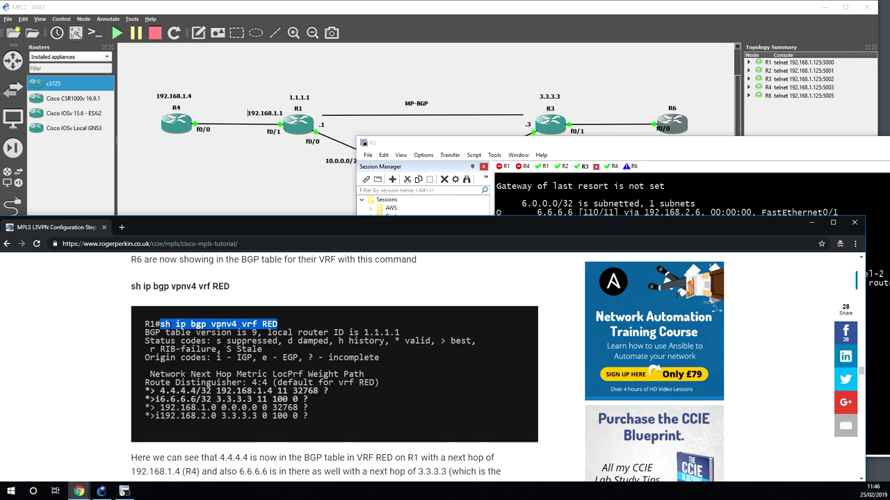
{"action": "right_click", "coordinate": [199, 322]}
{"action": "left_click", "coordinate": [209, 330]}
Run the copied sh ip bgp vpnv4 vrf RED command on the R1 console to inspect its VRF RED BGP table.
{"action": "left_click", "coordinate": [543, 166]}
{"action": "right_click", "coordinate": [549, 227]}
{"action": "left_click", "coordinate": [566, 242]}
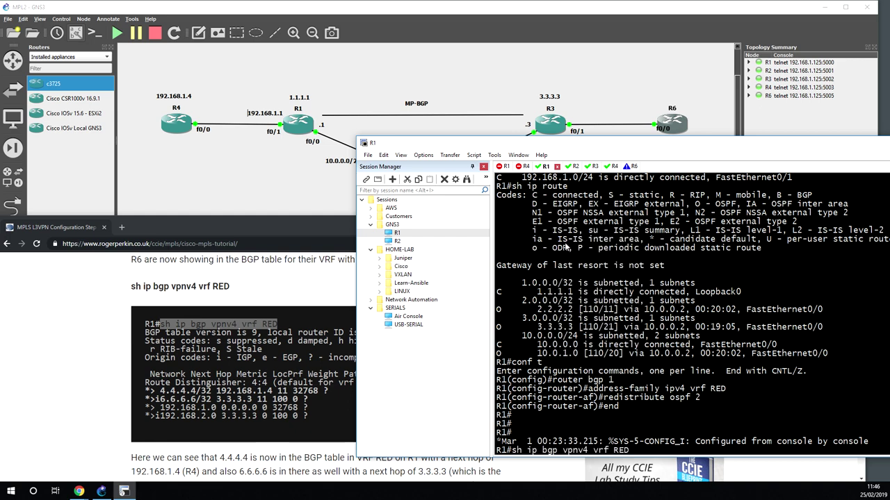
{"action": "key", "text": "Return"}
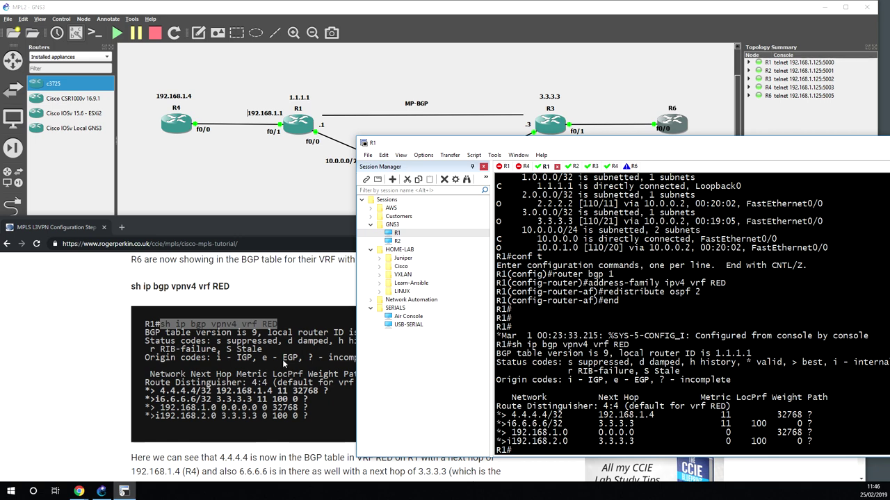
Copy the tutorial's R1 lines router ospf 2 and redistribute bgp 1 subnets, and return to the R1 console.
{"action": "left_click", "coordinate": [310, 353]}
{"action": "scroll", "coordinate": [249, 375], "scroll_direction": "down", "scroll_amount": 3}
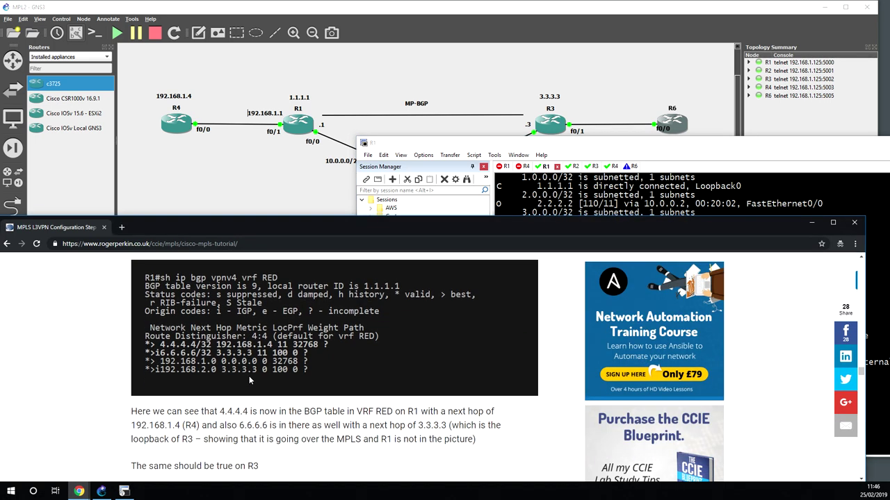
{"action": "scroll", "coordinate": [249, 375], "scroll_direction": "down", "scroll_amount": 3}
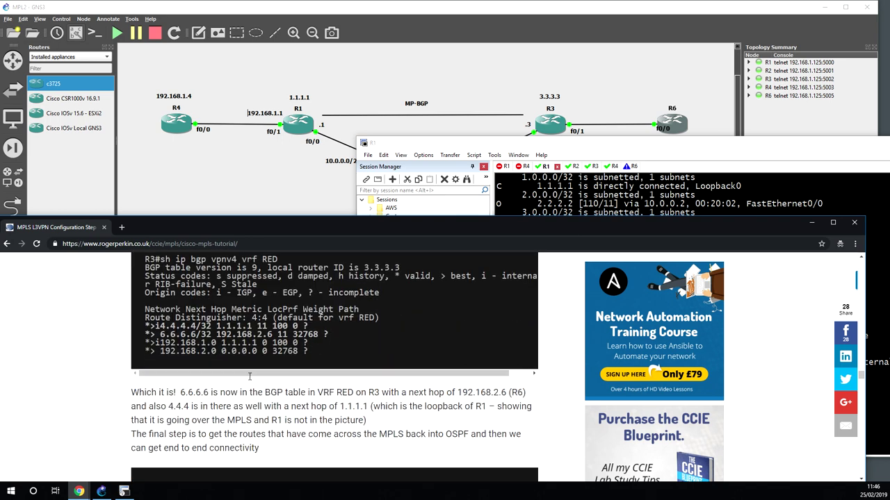
{"action": "scroll", "coordinate": [251, 380], "scroll_direction": "down", "scroll_amount": 1}
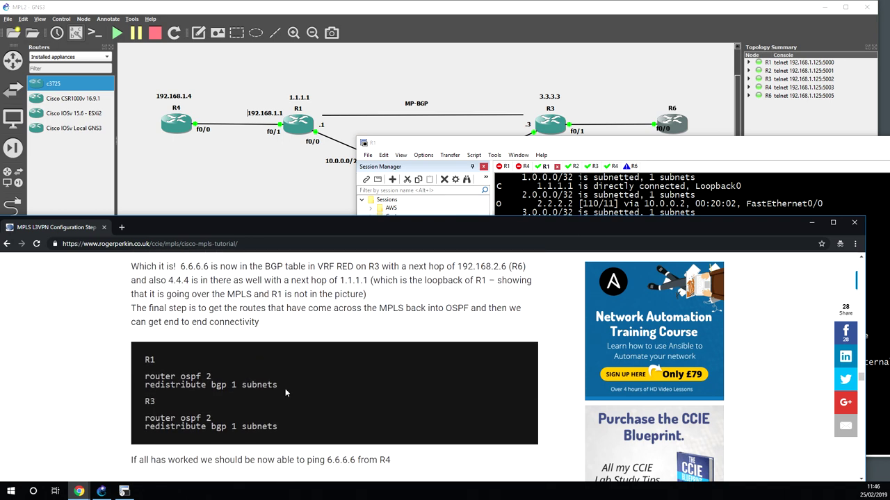
{"action": "left_click_drag", "start_coordinate": [282, 386], "coordinate": [145, 383]}
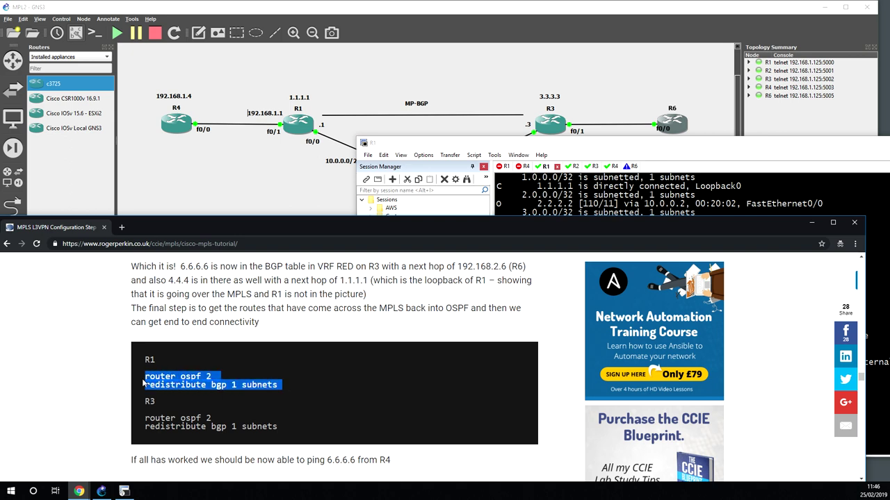
{"action": "right_click", "coordinate": [154, 378]}
{"action": "left_click", "coordinate": [172, 387]}
{"action": "left_click", "coordinate": [565, 196]}
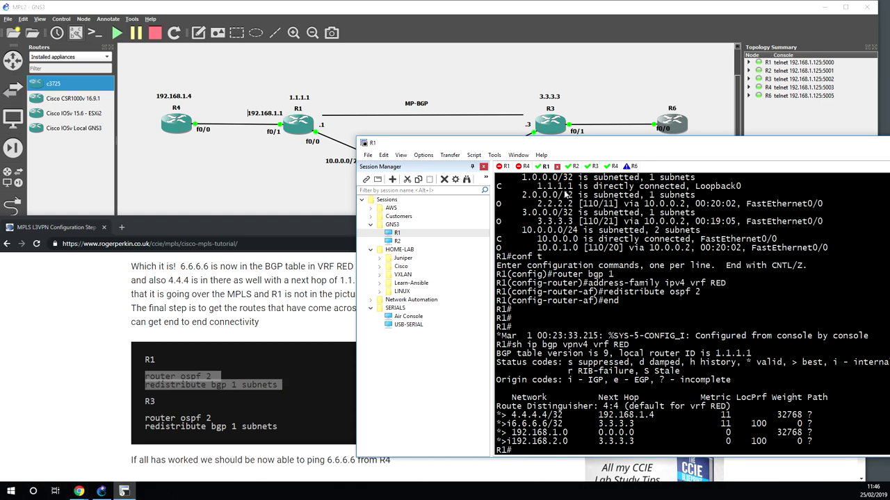
Enter configuration mode on R1 and paste the copied lines to redistribute BGP 1 with subnets into OSPF process 2.
{"action": "type", "text": "conf t"}
{"action": "key", "text": "Return"}
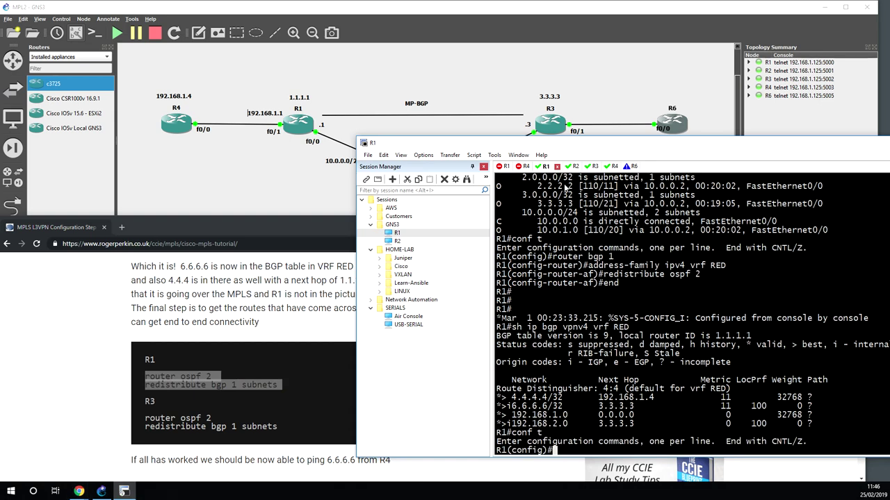
{"action": "right_click", "coordinate": [610, 276]}
{"action": "left_click", "coordinate": [622, 286]}
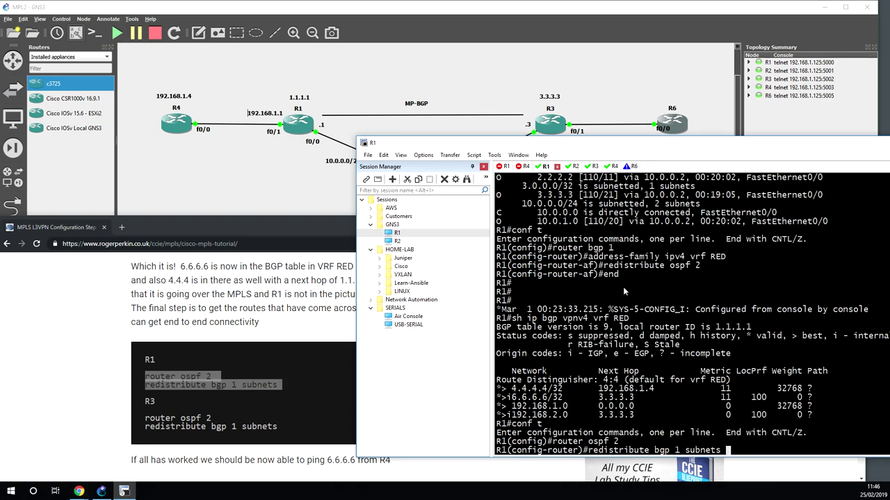
{"action": "key", "text": "Return"}
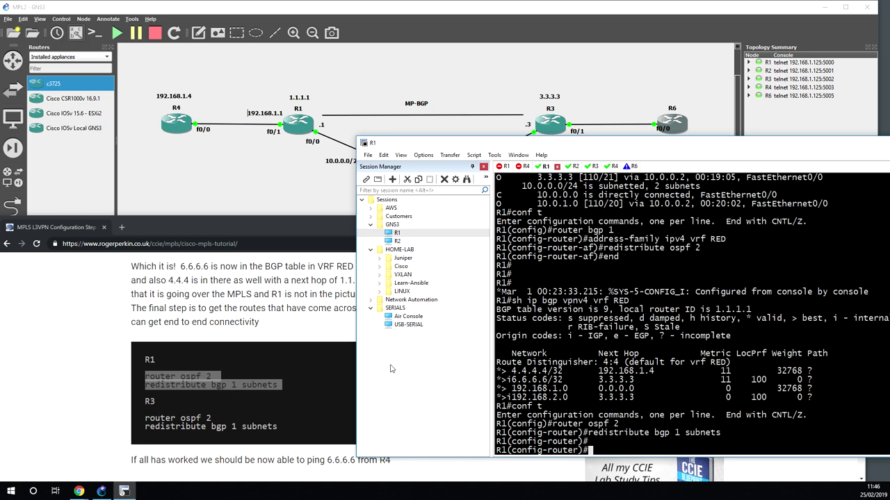
Copy the tutorial's R3 lines router ospf 2 and redistribute bgp 1 subnets, and switch to the R3 console.
{"action": "left_click", "coordinate": [294, 431]}
{"action": "left_click_drag", "start_coordinate": [293, 431], "coordinate": [145, 419]}
{"action": "right_click", "coordinate": [156, 419]}
{"action": "left_click", "coordinate": [173, 424]}
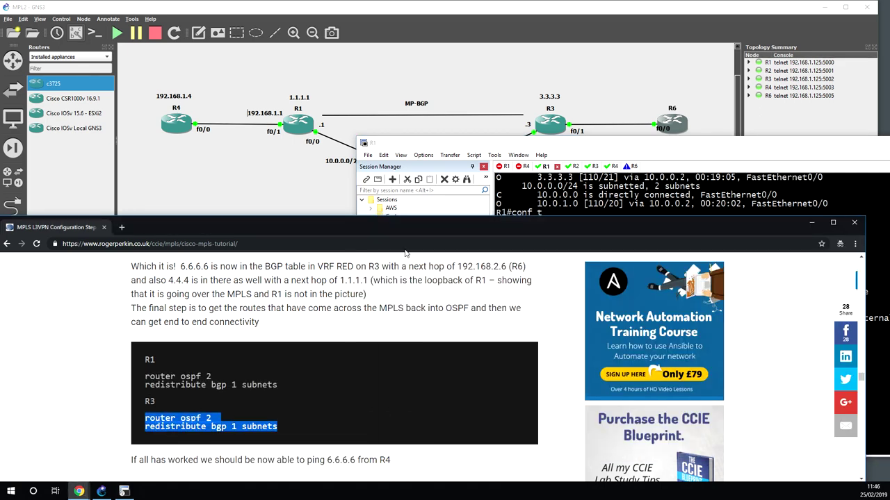
{"action": "left_click", "coordinate": [594, 168]}
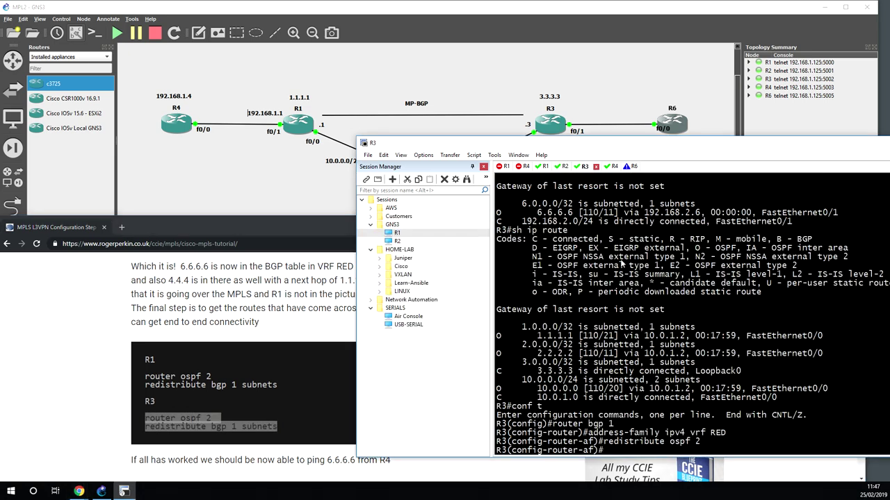
End the BGP configuration on R3, re-enter configuration mode and paste the copied lines to redistribute BGP 1 subnets into OSPF process 2.
{"action": "key", "text": "Return"}
{"action": "type", "text": "end"}
{"action": "key", "text": "Return"}
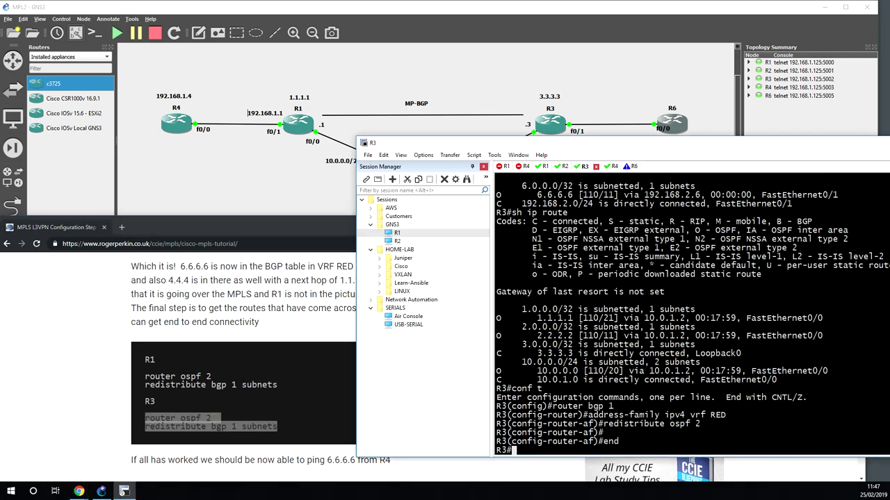
{"action": "type", "text": "conf t"}
{"action": "key", "text": "Return"}
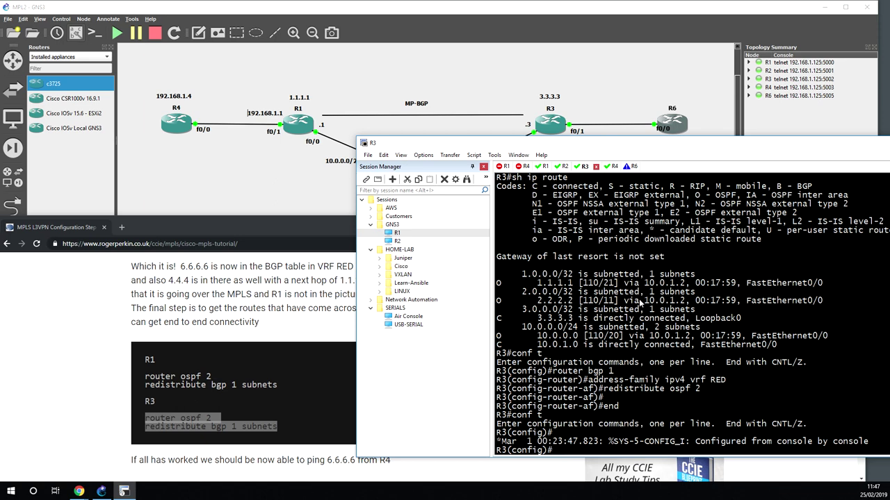
{"action": "right_click", "coordinate": [645, 310]}
{"action": "left_click", "coordinate": [653, 315]}
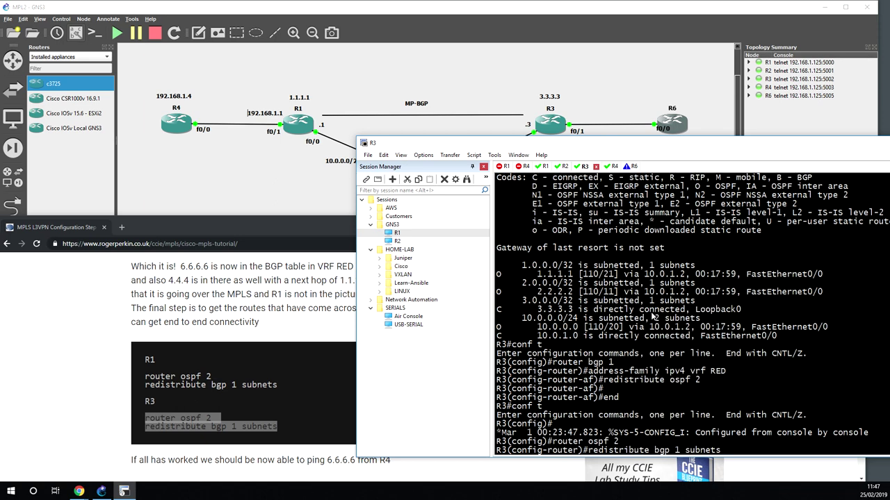
{"action": "key", "text": "Return"}
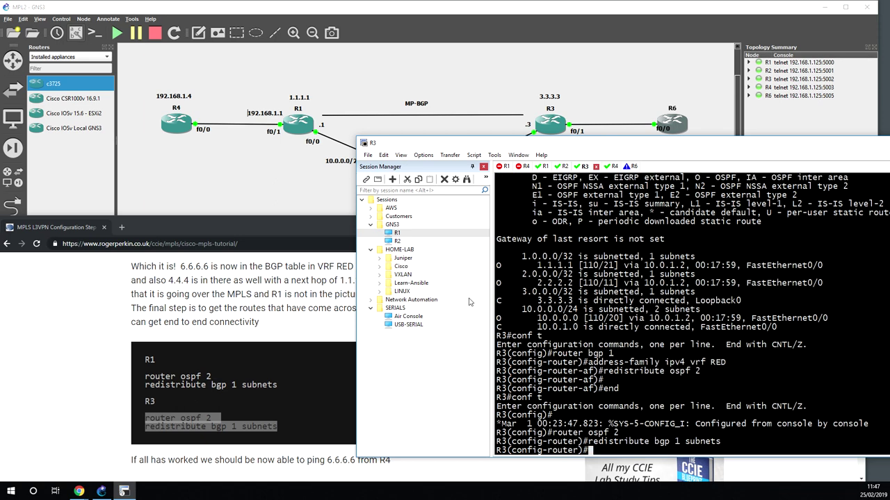
Consult the tutorial's R4 check, run sh ip route on the R4 console and highlight the 6.6.6.6 route.
{"action": "left_click", "coordinate": [240, 387]}
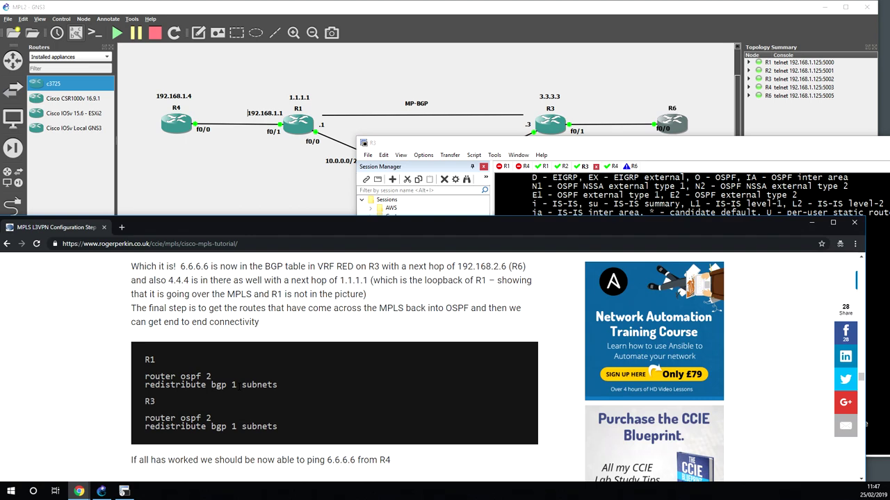
{"action": "scroll", "coordinate": [240, 387], "scroll_direction": "down", "scroll_amount": 1}
{"action": "scroll", "coordinate": [239, 390], "scroll_direction": "down", "scroll_amount": 2}
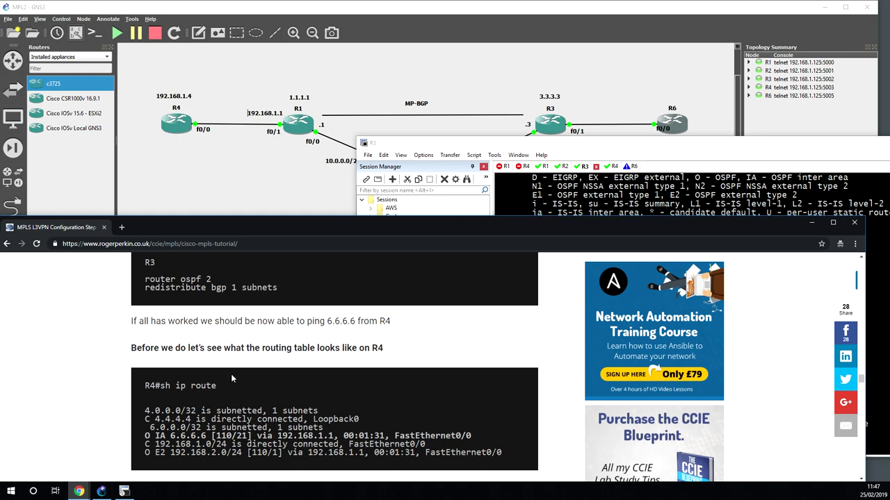
{"action": "left_click", "coordinate": [604, 168]}
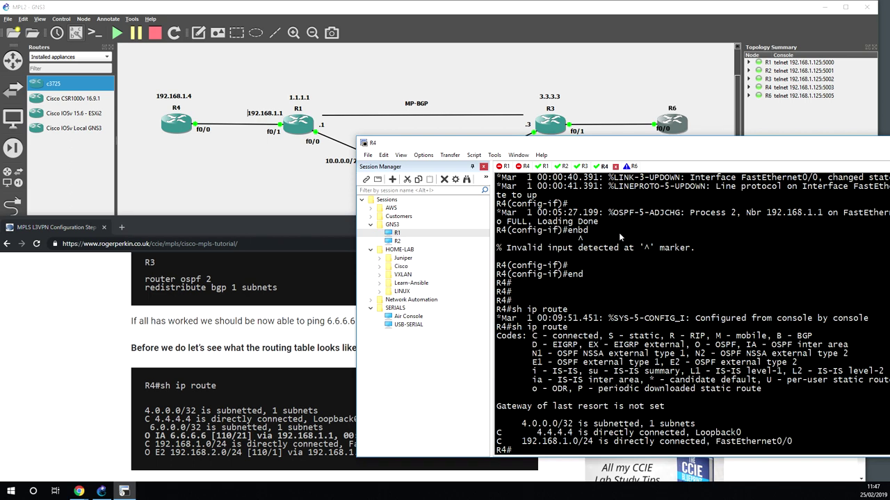
{"action": "type", "text": "sh ip route"}
{"action": "key", "text": "Return"}
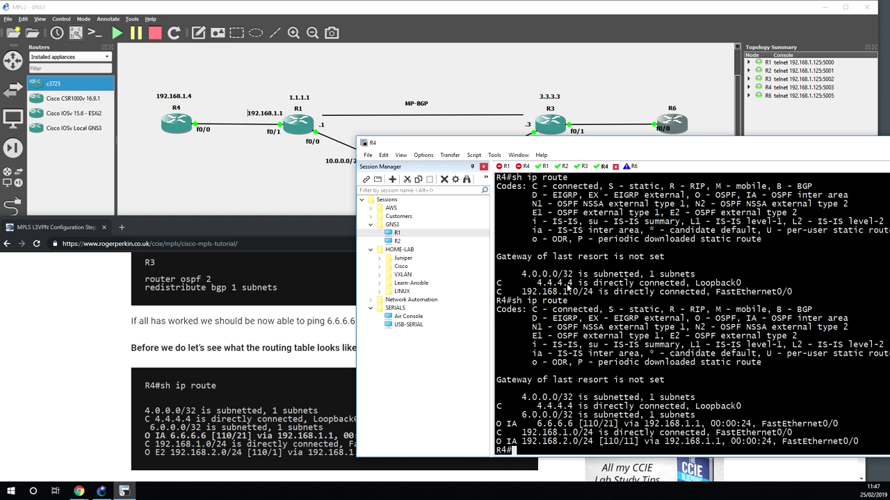
{"action": "left_click_drag", "start_coordinate": [535, 423], "coordinate": [573, 425]}
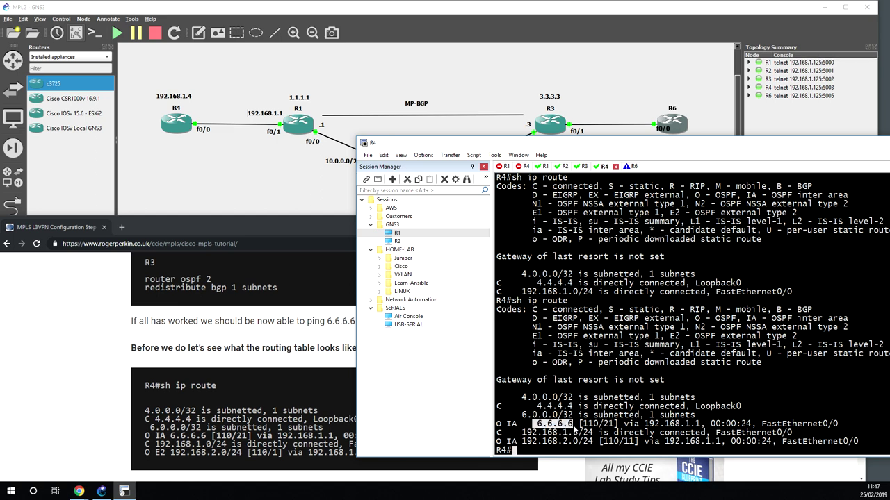
Test connectivity from R4 to R6's loopback by running ping 6.6.6.6 and trace 6.6.6.6.
{"action": "type", "text": "ping 6.6.6.6"}
{"action": "key", "text": "Return"}
{"action": "type", "text": "trace 6.6.6.6"}
{"action": "key", "text": "Return"}
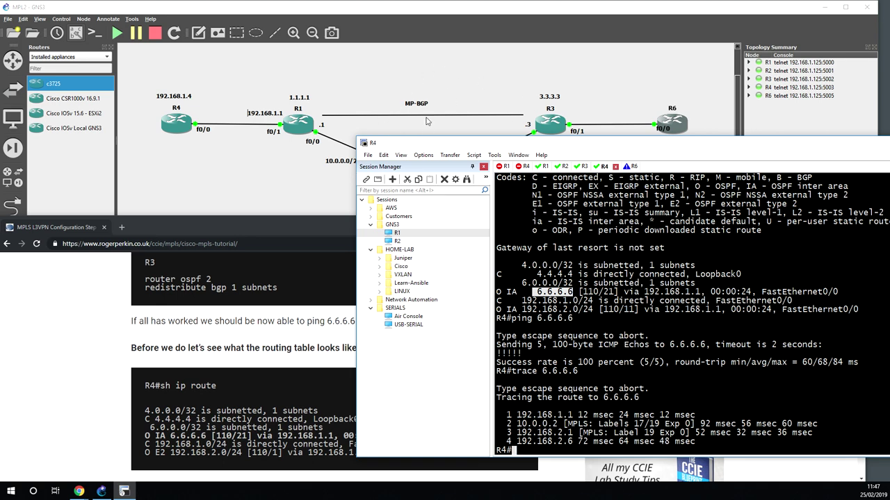
Move the console window away from the topology and read on in the tutorial to the R6 routing table check.
{"action": "left_click_drag", "start_coordinate": [453, 148], "coordinate": [491, 241]}
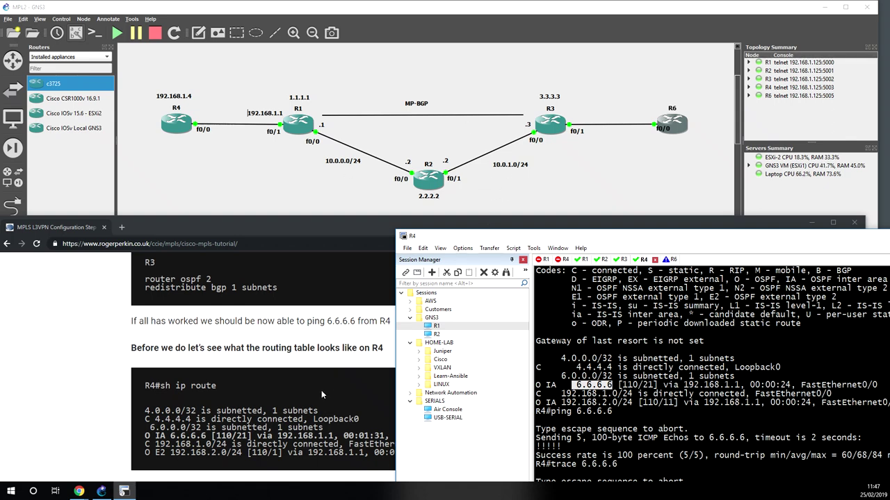
{"action": "left_click", "coordinate": [321, 390]}
{"action": "scroll", "coordinate": [321, 390], "scroll_direction": "down", "scroll_amount": 1}
{"action": "scroll", "coordinate": [321, 390], "scroll_direction": "down", "scroll_amount": 2}
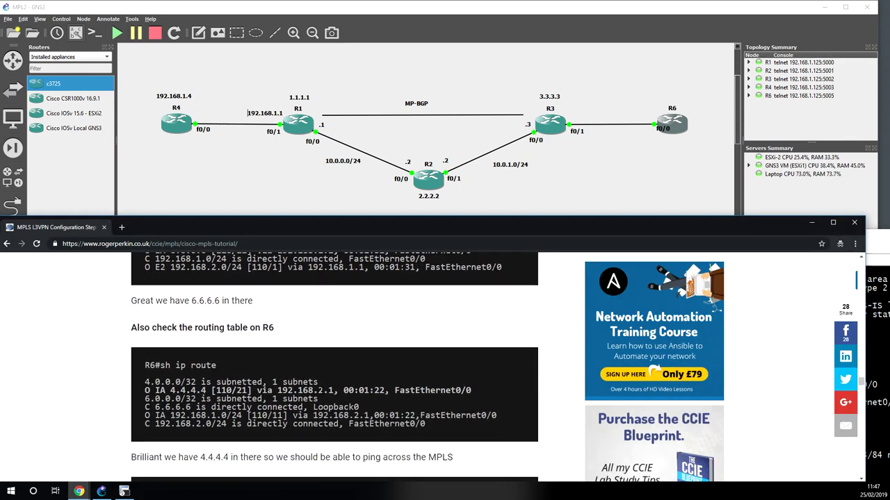
Switch to the R6 console, leave configuration mode with end and display the routing table with sh ip route.
{"action": "left_click", "coordinate": [123, 491]}
{"action": "left_click", "coordinate": [668, 260]}
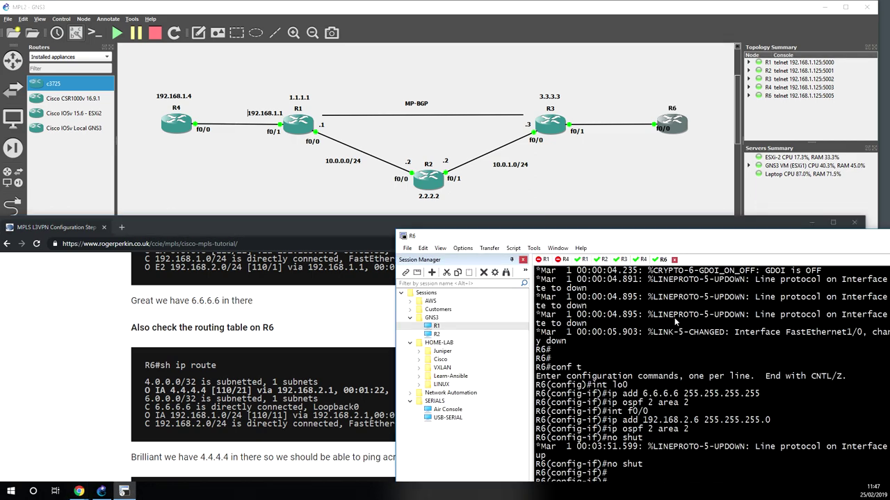
{"action": "left_click_drag", "start_coordinate": [656, 237], "coordinate": [588, 115]}
{"action": "type", "text": "end"}
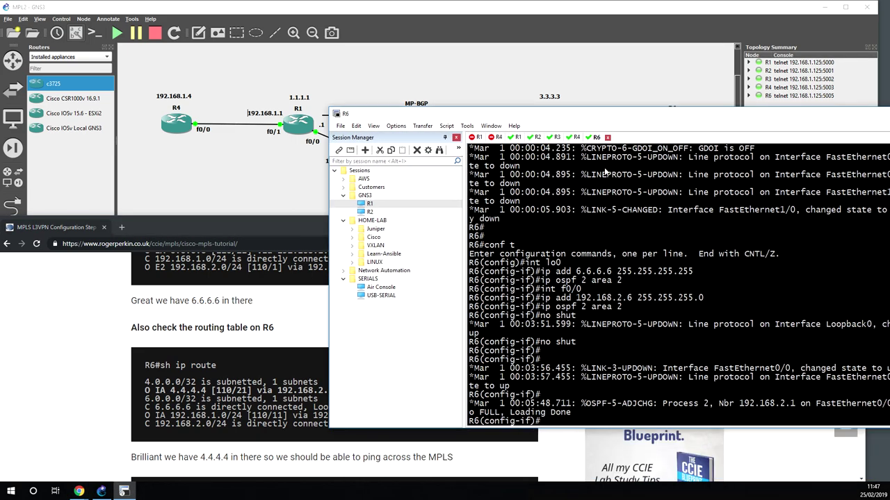
{"action": "key", "text": "Return"}
{"action": "type", "text": "sh ip route"}
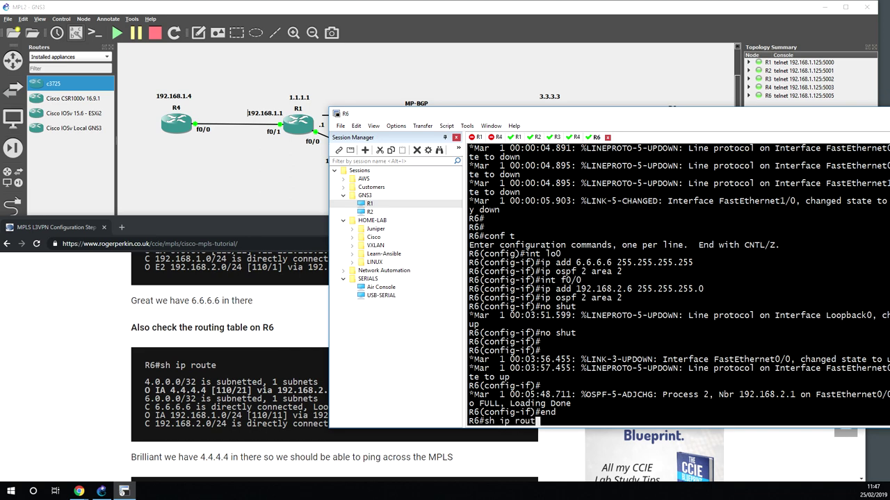
{"action": "key", "text": "Return"}
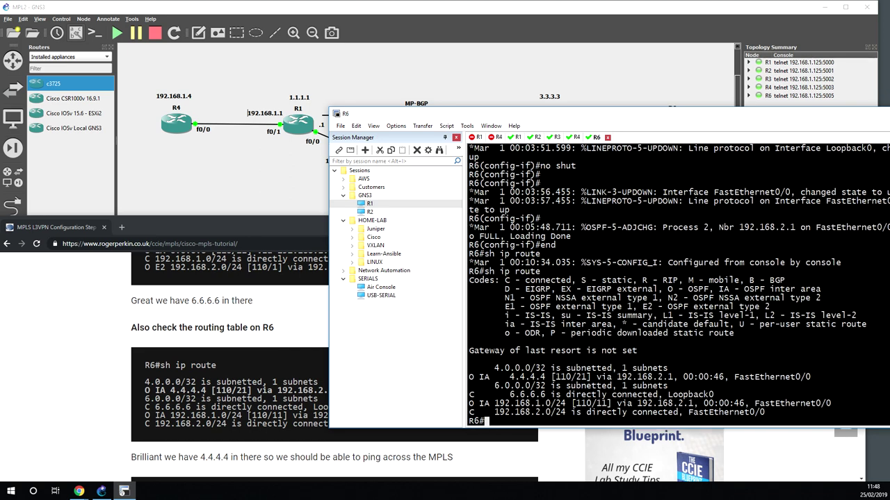
Test connectivity from R6 to R4's loopback by running ping 4.4.4.4 and trace 4.4.4.4.
{"action": "type", "text": "ping 4.4.4.4"}
{"action": "key", "text": "Return"}
{"action": "type", "text": "ping"}
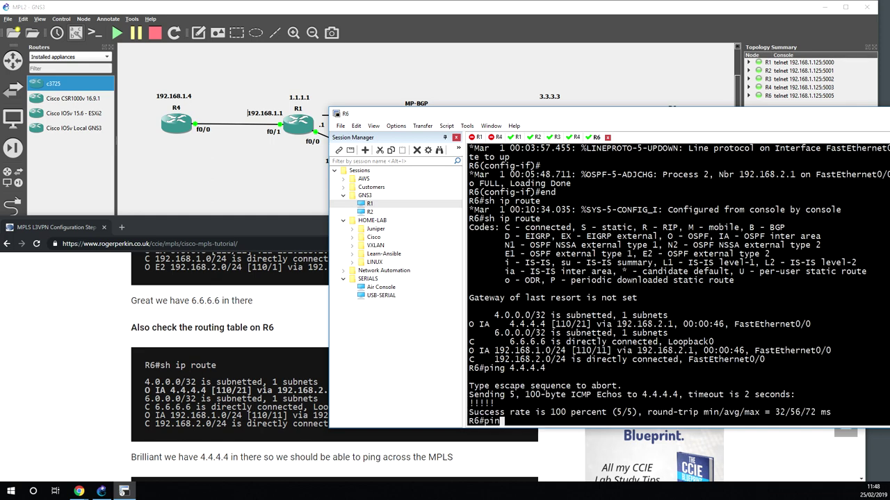
{"action": "key", "text": "BackSpace"}
{"action": "key", "text": "BackSpace"}
{"action": "key", "text": "BackSpace"}
{"action": "key", "text": "BackSpace"}
{"action": "type", "text": "trace 4.4.4.4"}
{"action": "key", "text": "Return"}
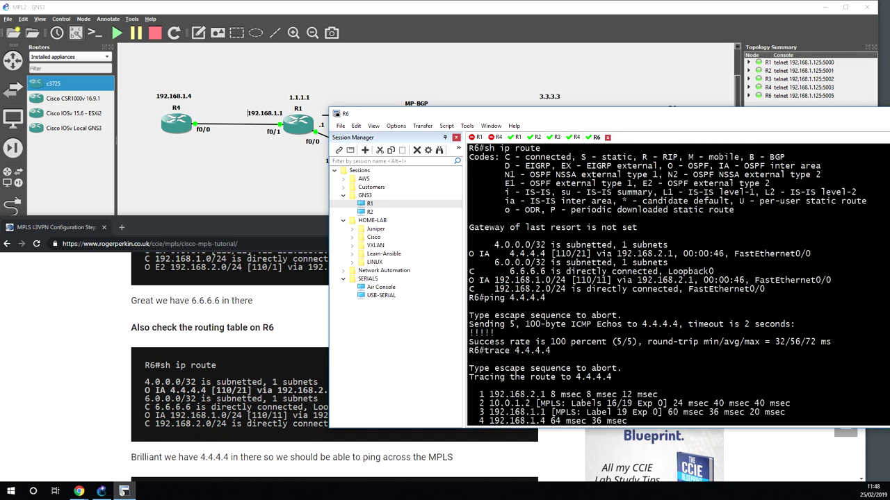
Switch to the web tutorial and read from the R4 ping and trace checks through the More MPLS Configuration Resources section to its end.
{"action": "key", "text": "alt+Tab"}
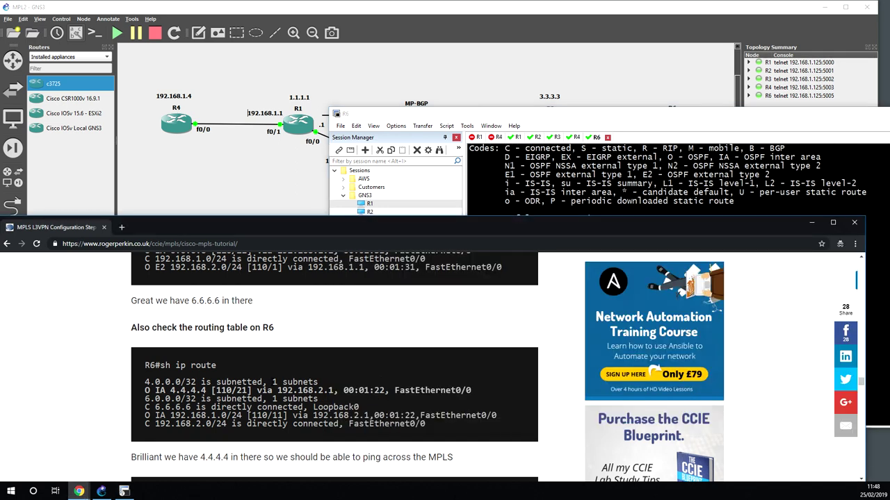
{"action": "scroll", "coordinate": [334, 367], "scroll_direction": "down", "scroll_amount": 1}
{"action": "scroll", "coordinate": [272, 383], "scroll_direction": "down", "scroll_amount": 7}
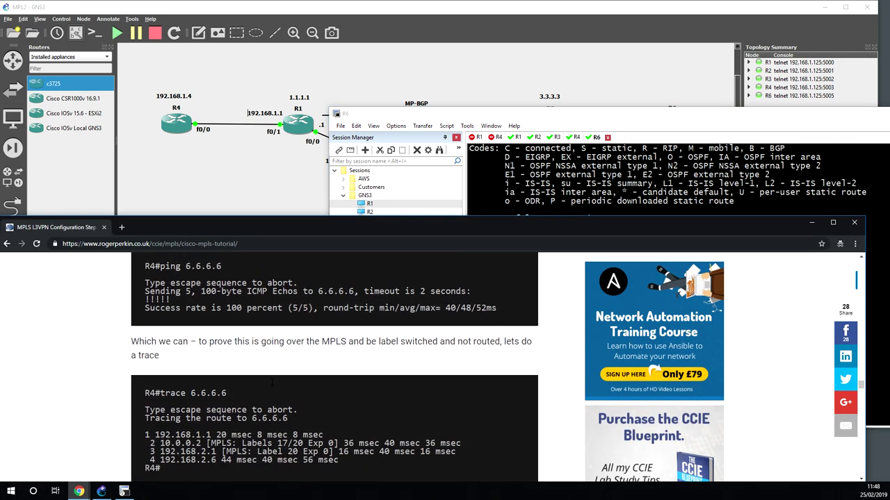
{"action": "scroll", "coordinate": [272, 385], "scroll_direction": "down", "scroll_amount": 1}
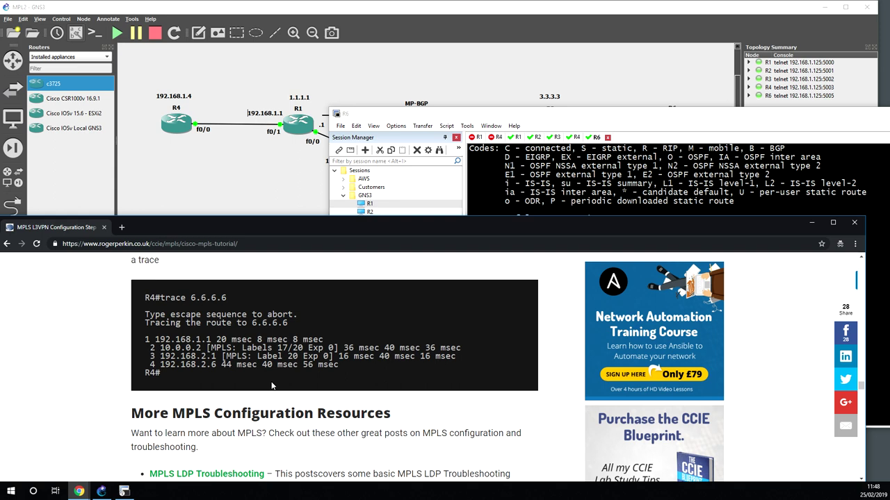
{"action": "scroll", "coordinate": [271, 386], "scroll_direction": "down", "scroll_amount": 3}
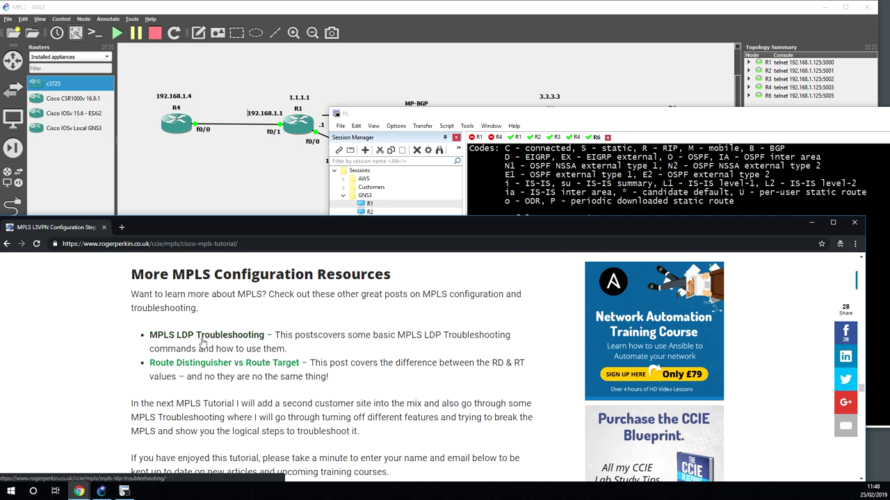
{"action": "scroll", "coordinate": [264, 375], "scroll_direction": "down", "scroll_amount": 1}
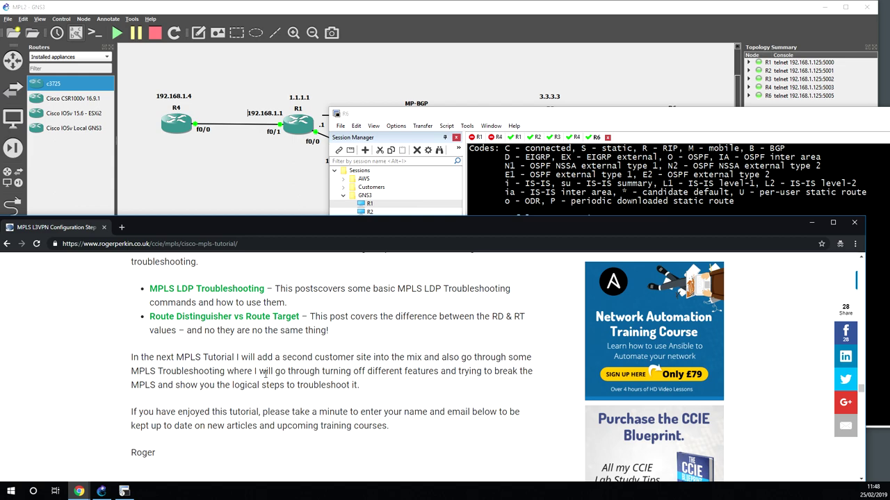
Return to the start of the MPLS tutorial page and bring the GNS3 topology to the front for a final review.
{"action": "left_click_drag", "start_coordinate": [862, 391], "coordinate": [868, 266]}
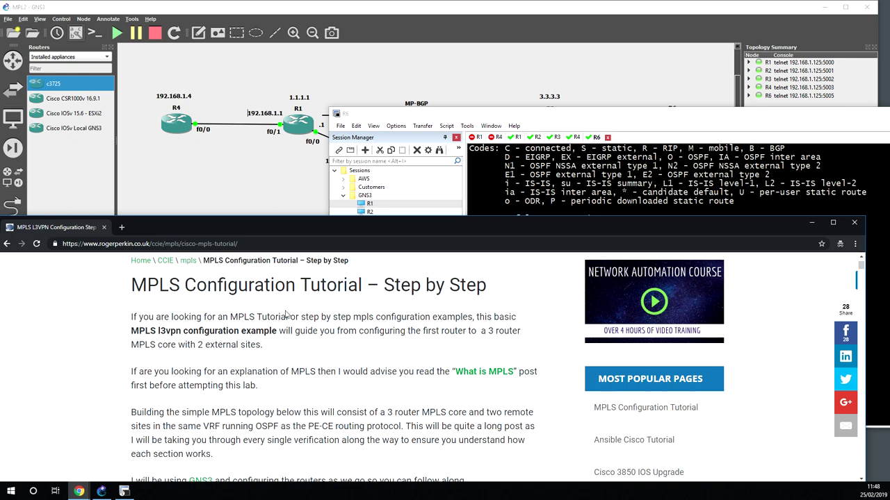
{"action": "left_click", "coordinate": [354, 87]}
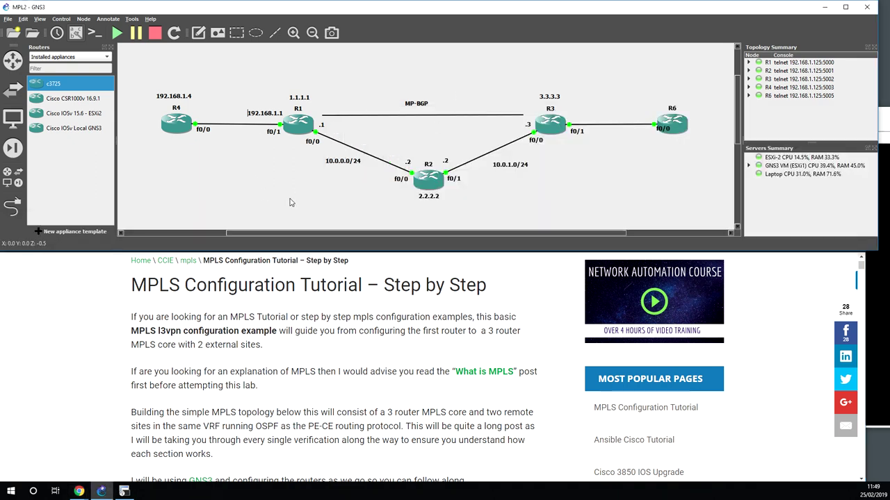